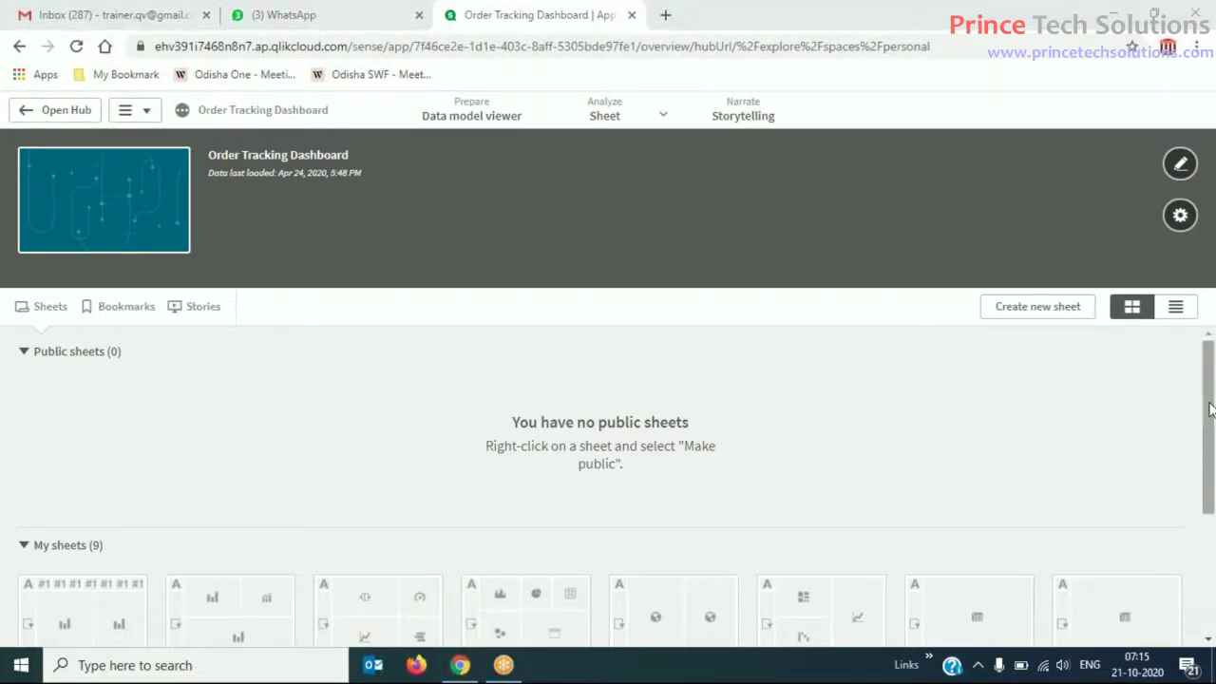
# Create a new sheet in the Order Tracking Dashboard app and open its master items.
pyautogui.moveTo(1209, 410); pyautogui.dragTo(1210, 332)
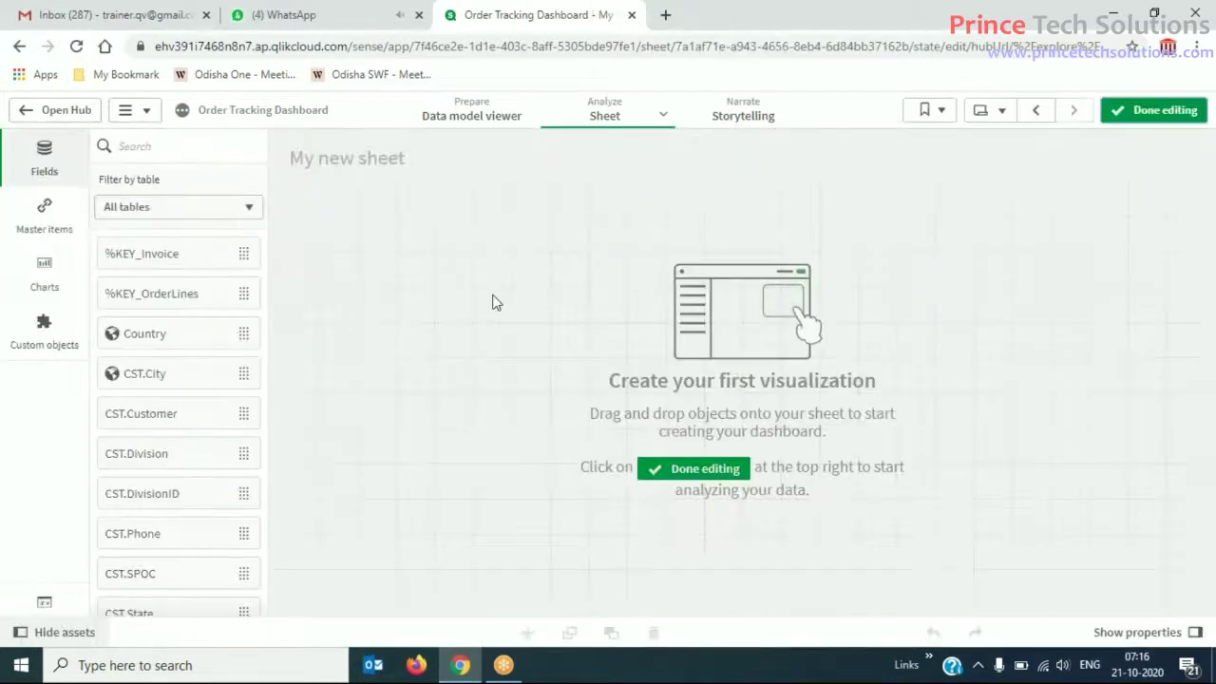
pyautogui.click(41, 216)
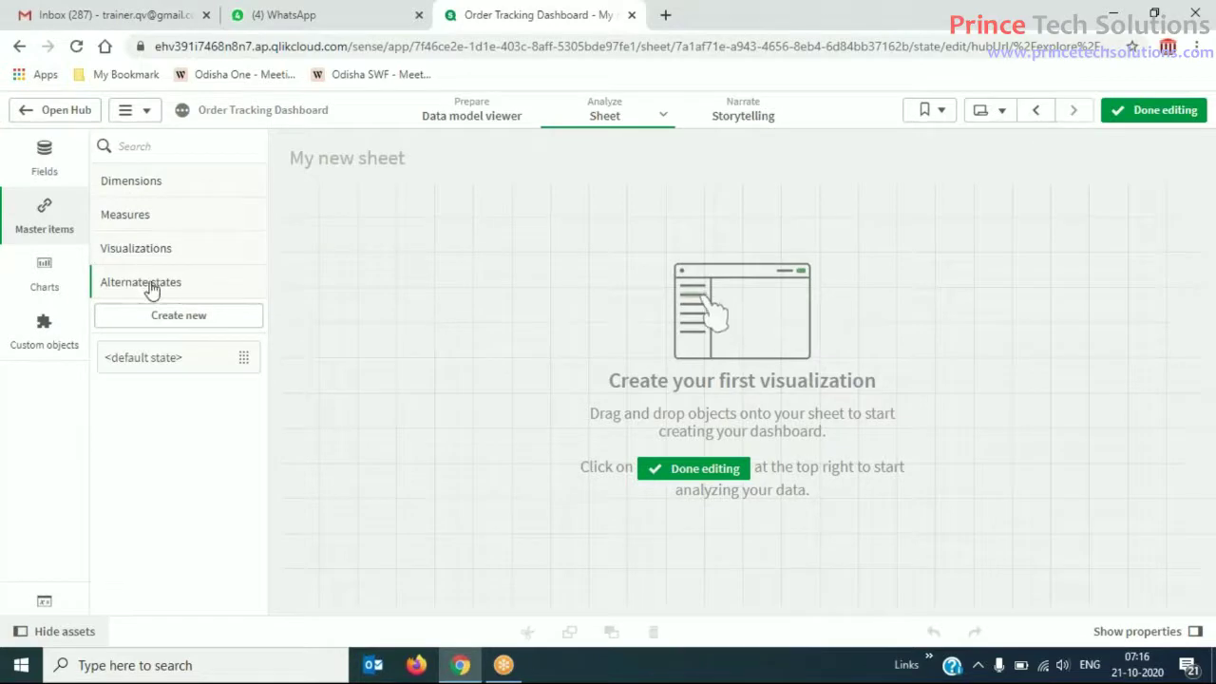
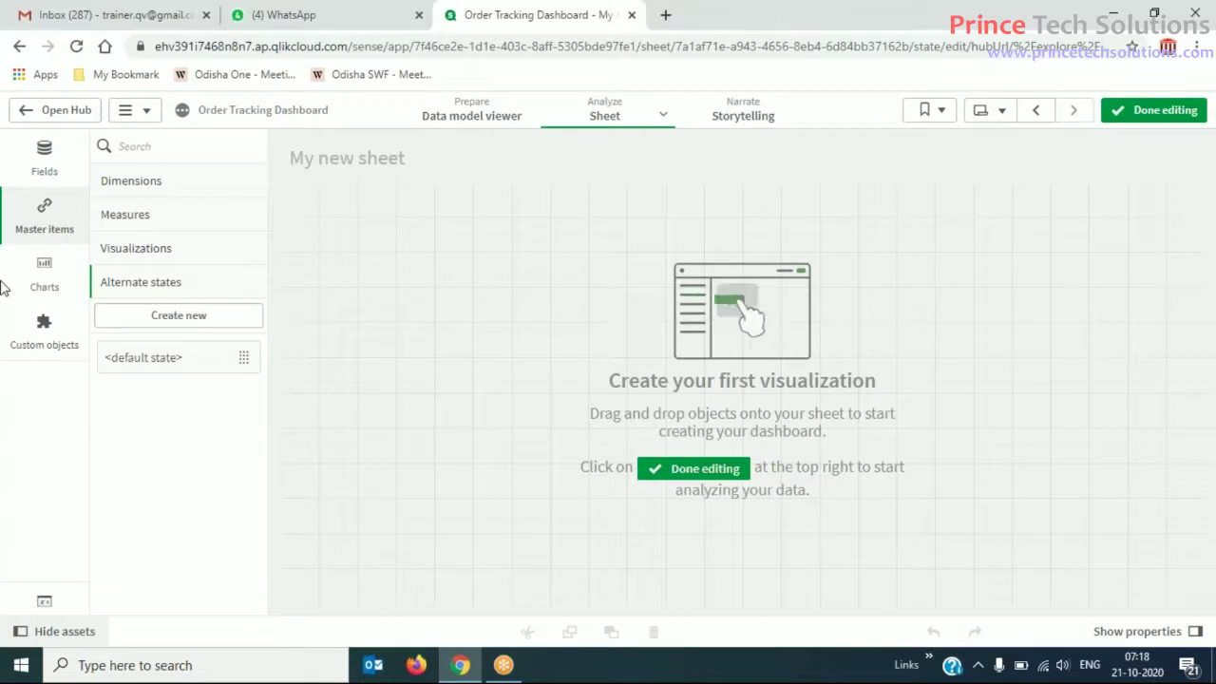
# Place the OrderYear master dimension in the upper-left corner of the empty sheet and shrink the resulting object.
pyautogui.click(142, 182)
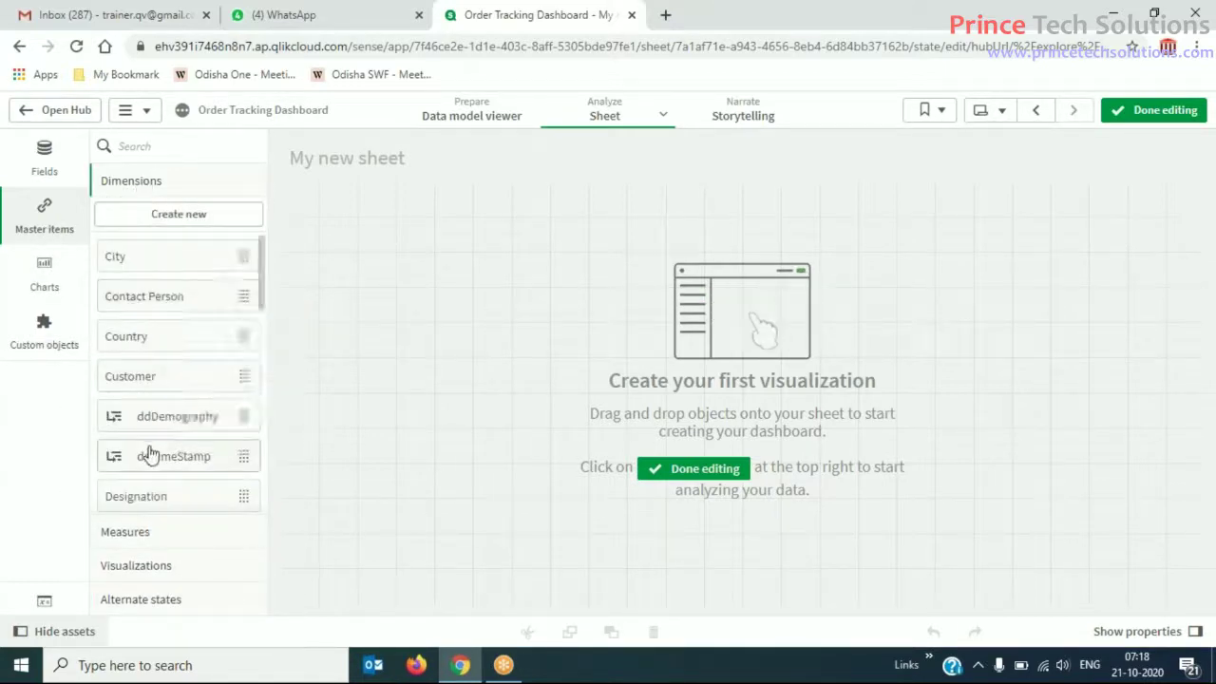
pyautogui.scroll(-1, 181, 347)
pyautogui.scroll(1, 181, 347)
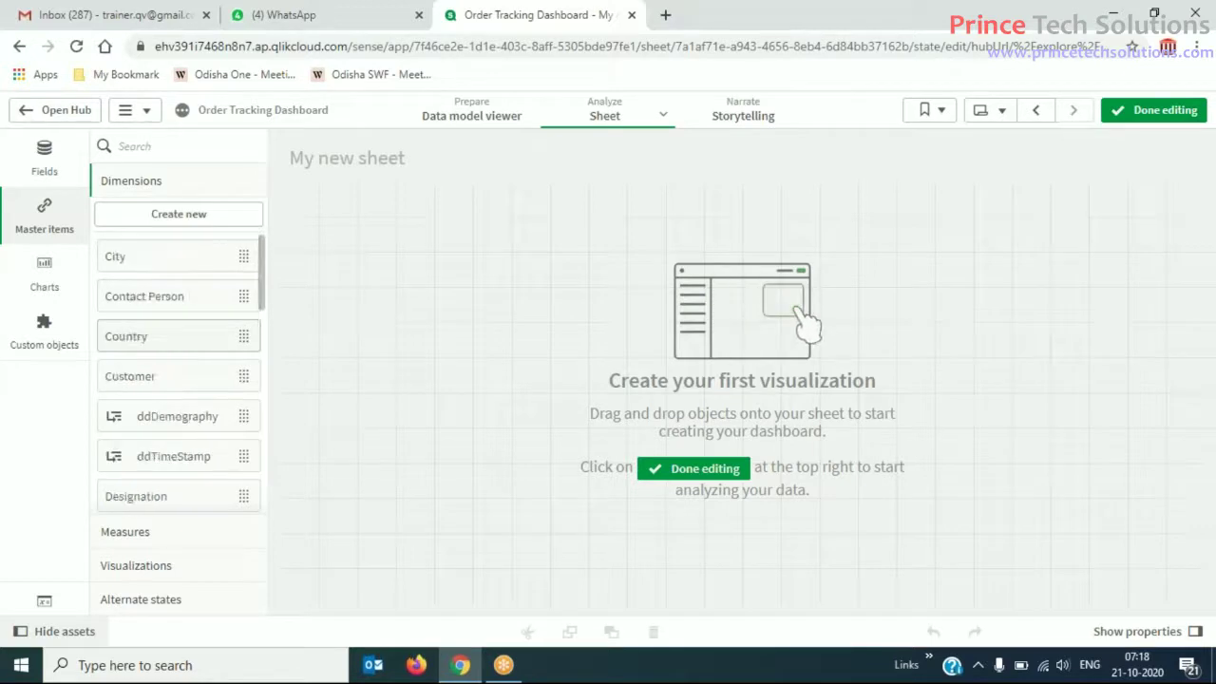
pyautogui.scroll(-5, 180, 342)
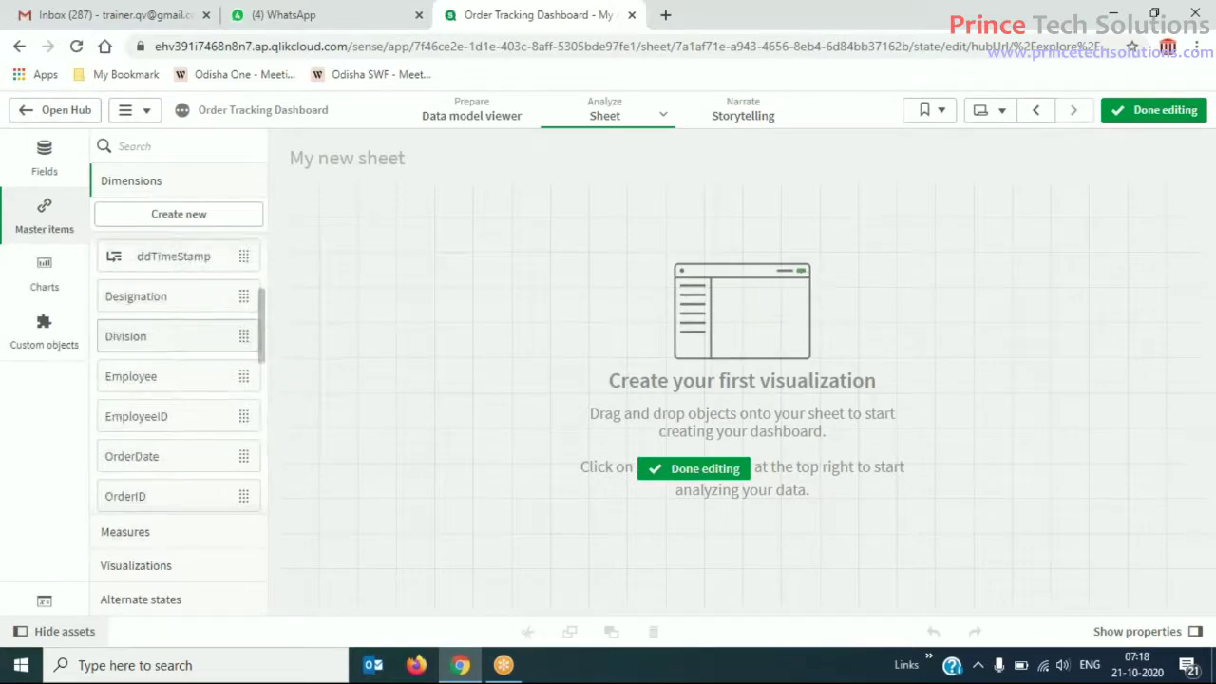
pyautogui.scroll(-1, 181, 337)
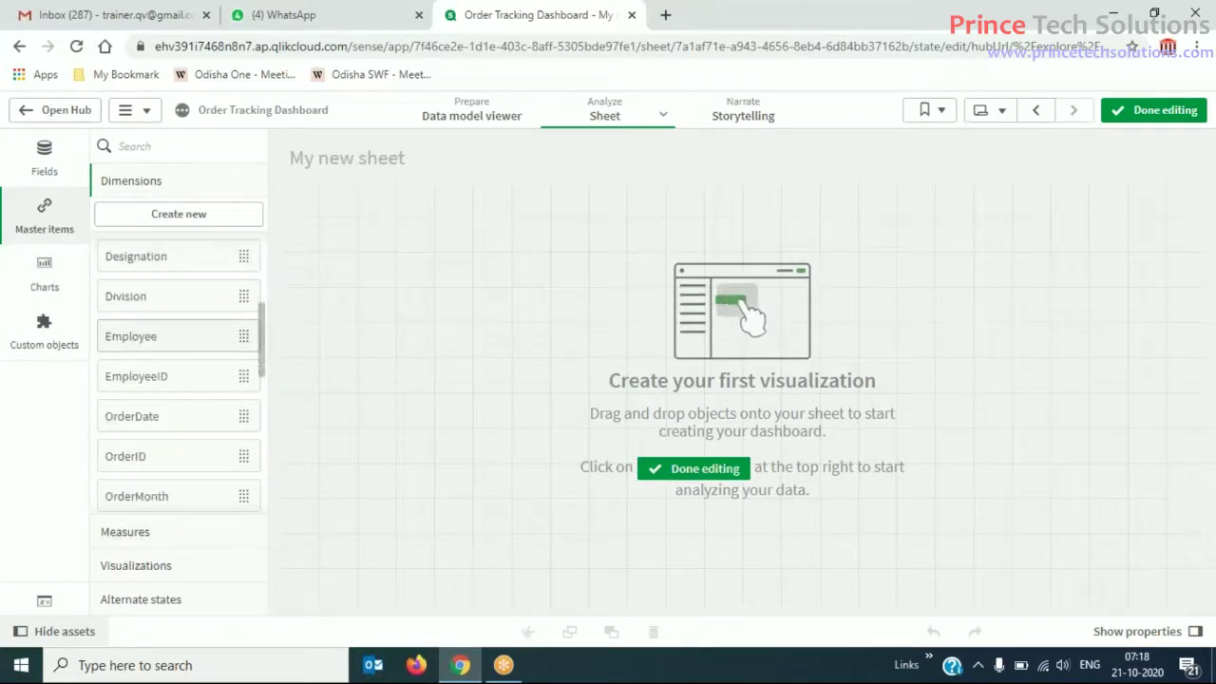
pyautogui.scroll(-5, 181, 336)
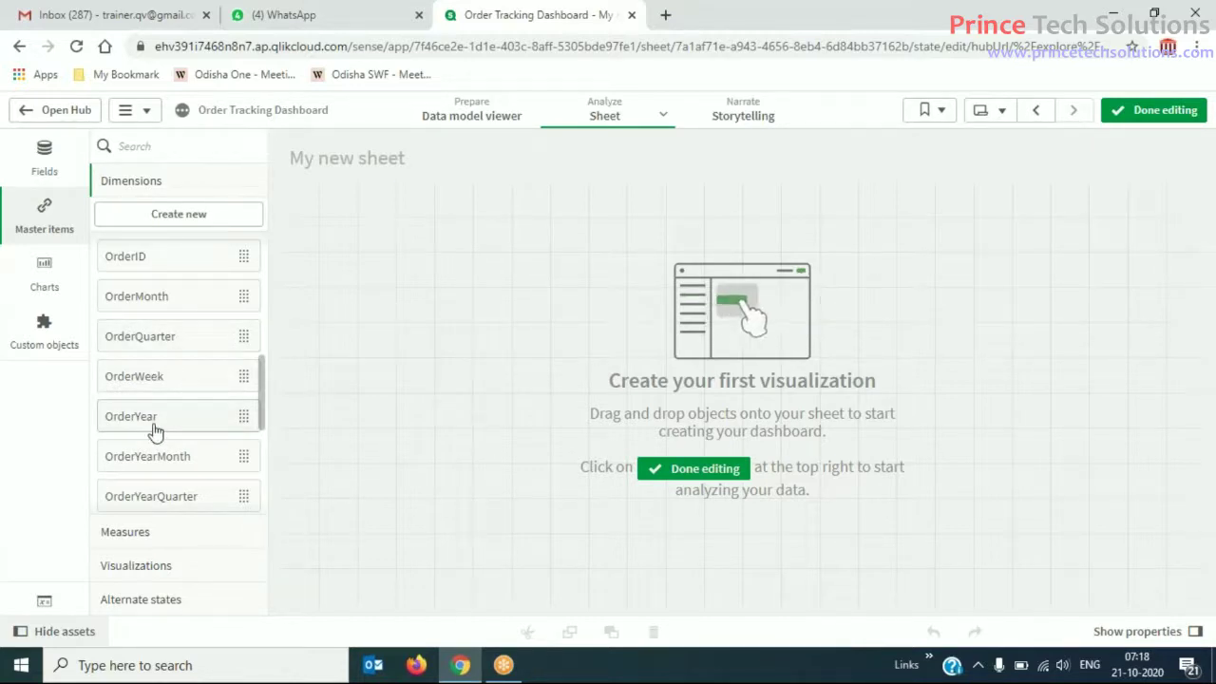
pyautogui.moveTo(155, 431); pyautogui.dragTo(353, 214)
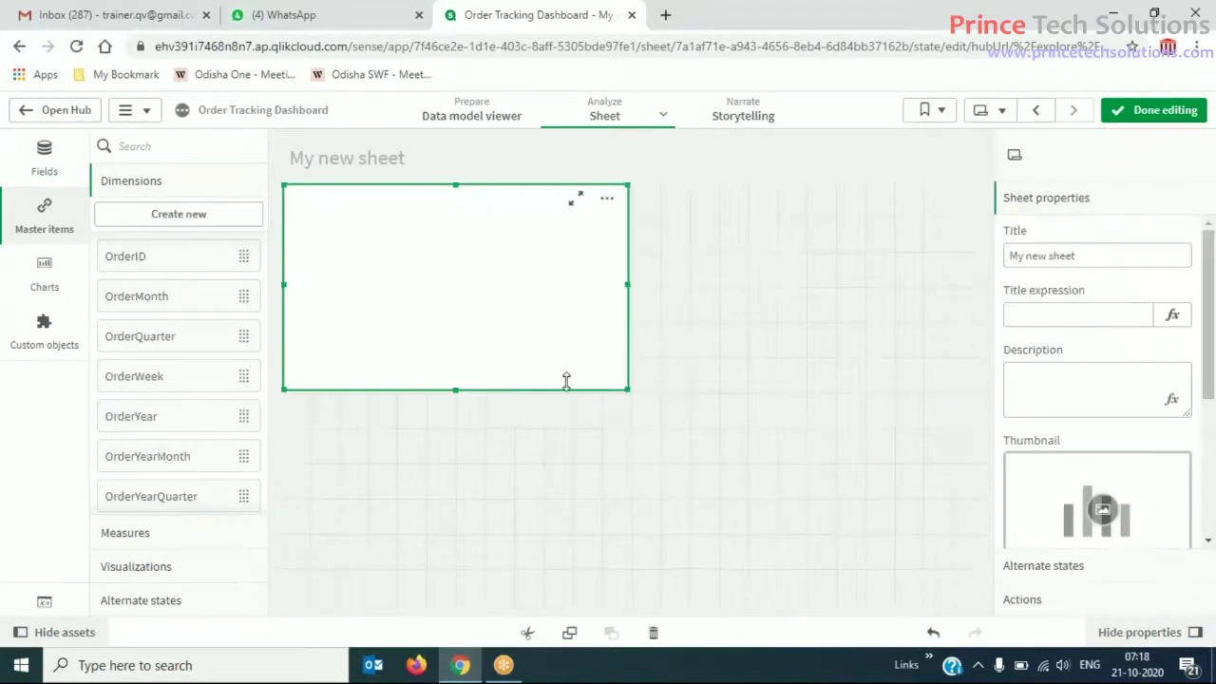
pyautogui.click(625, 393)
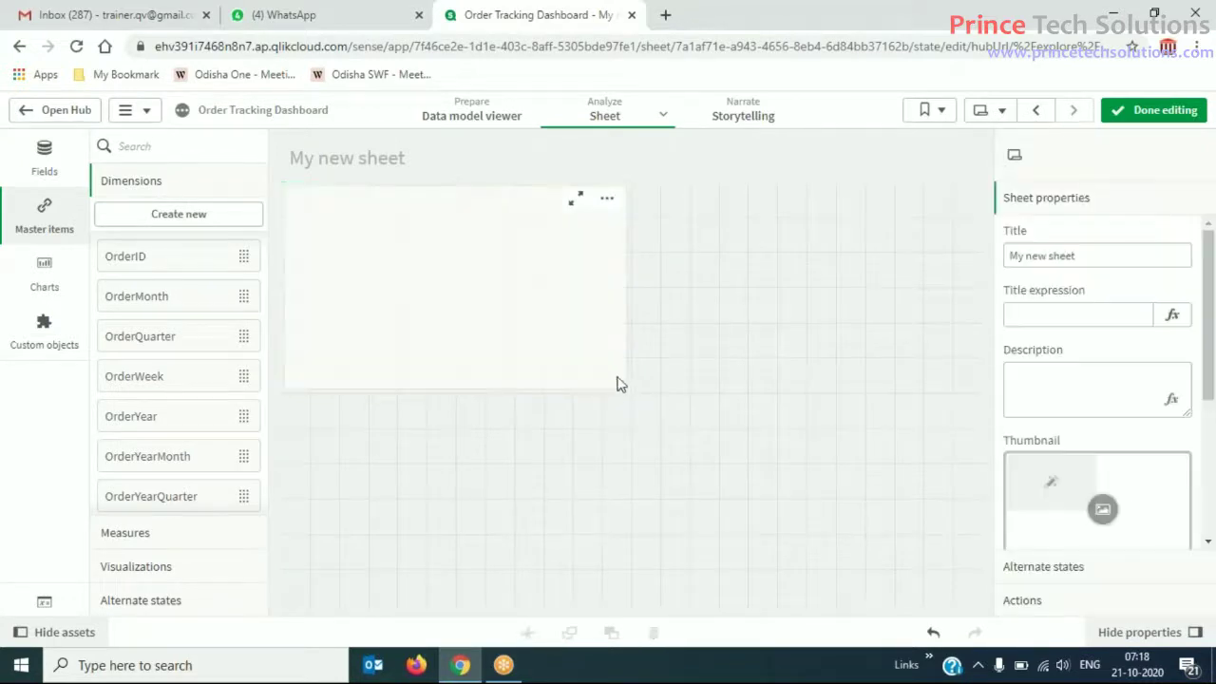
pyautogui.click(581, 345)
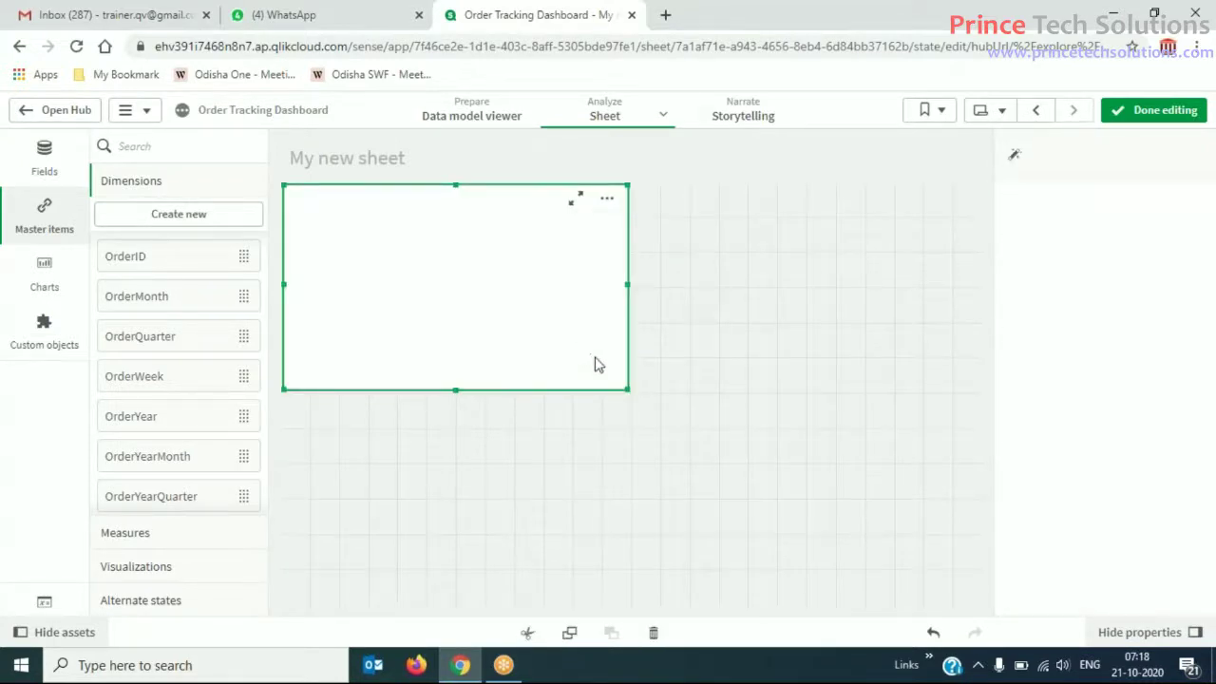
pyautogui.moveTo(625, 390); pyautogui.dragTo(530, 235)
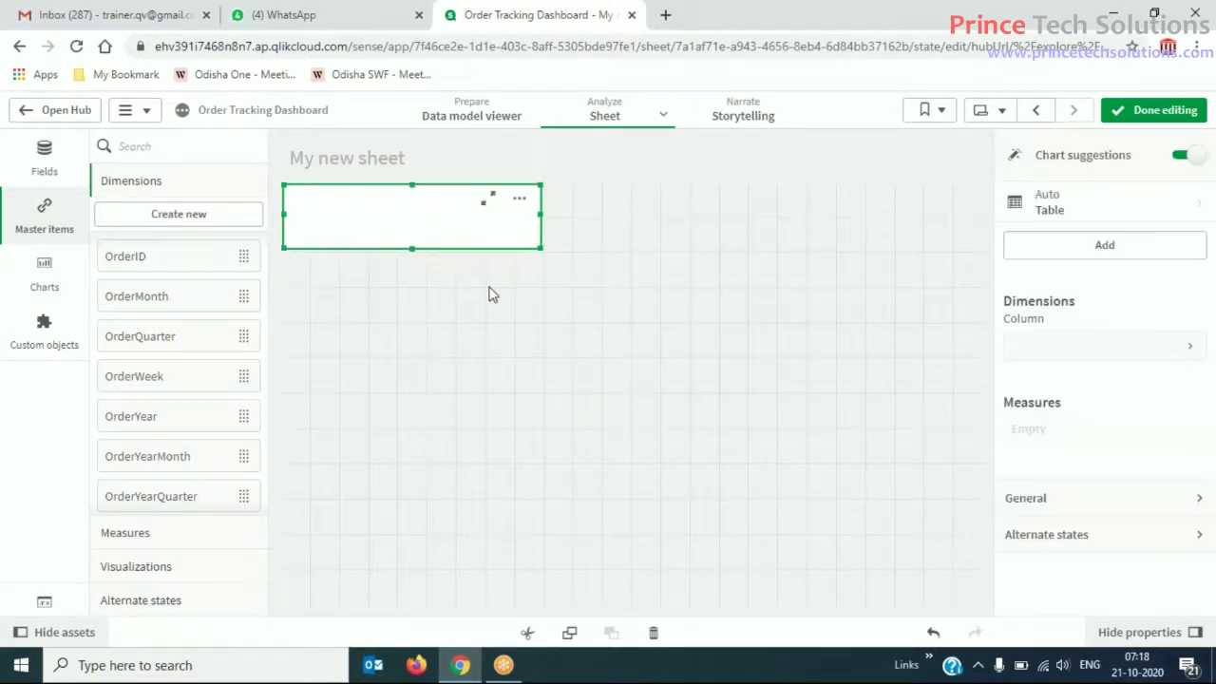
# Delete the OrderYear table from the sheet.
pyautogui.click(466, 274)
pyautogui.click(454, 233)
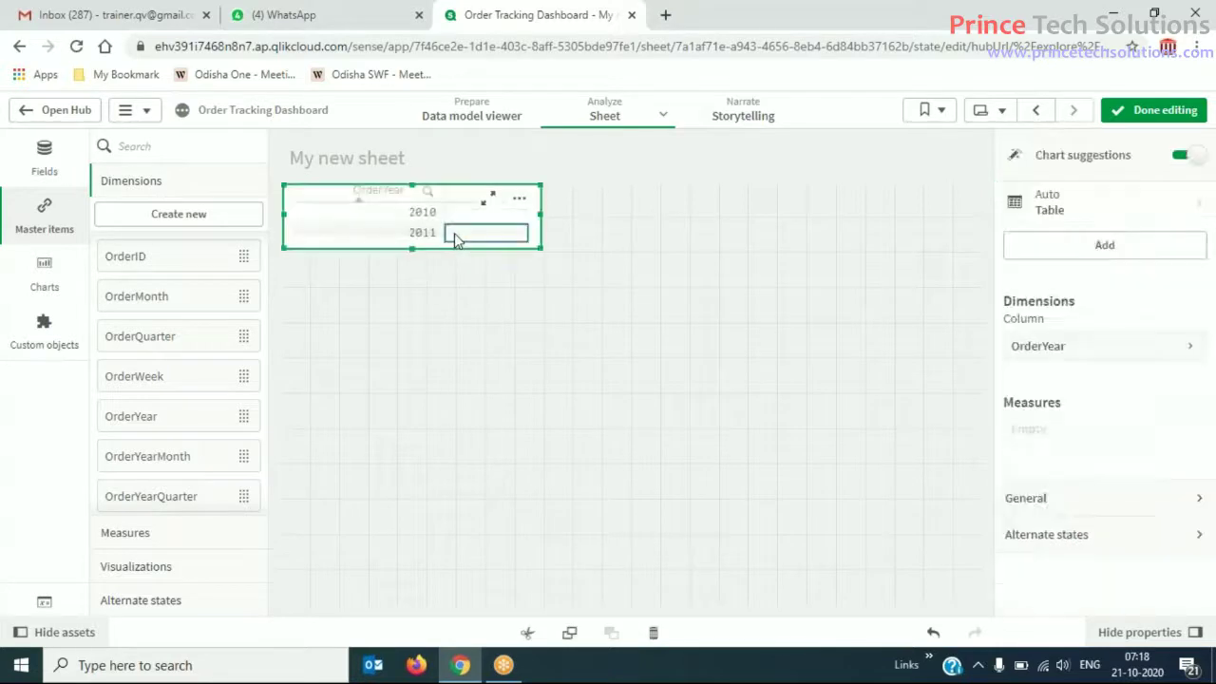
pyautogui.click(508, 280)
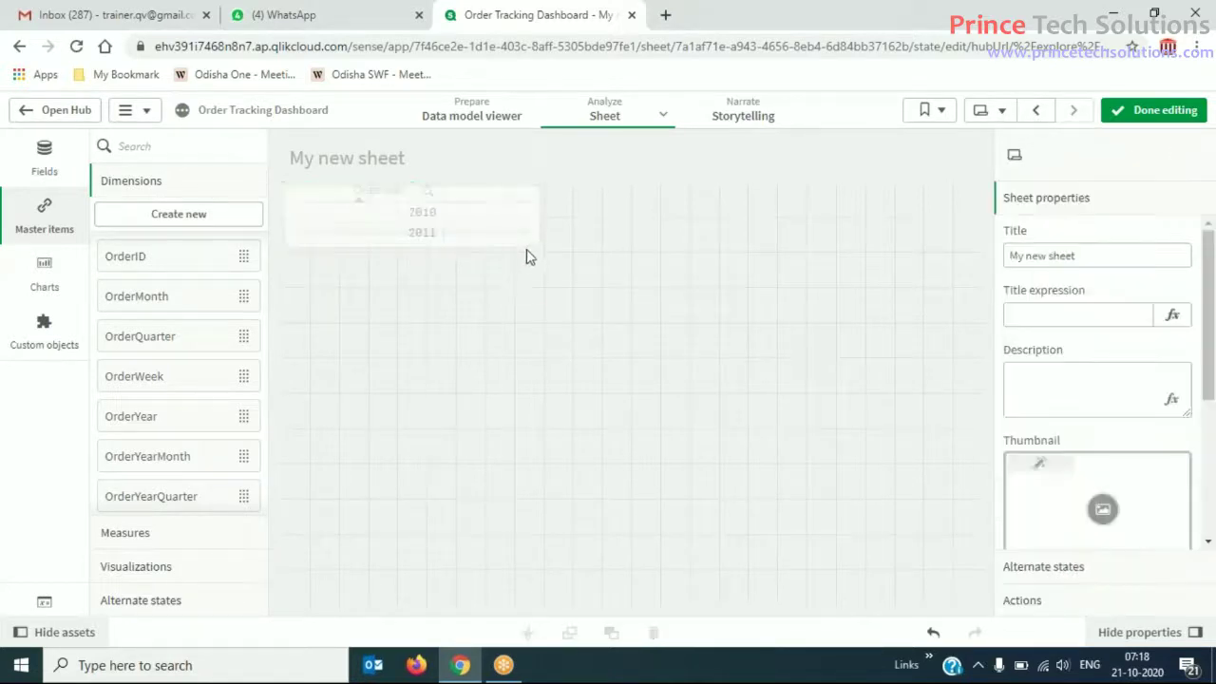
pyautogui.click(537, 232)
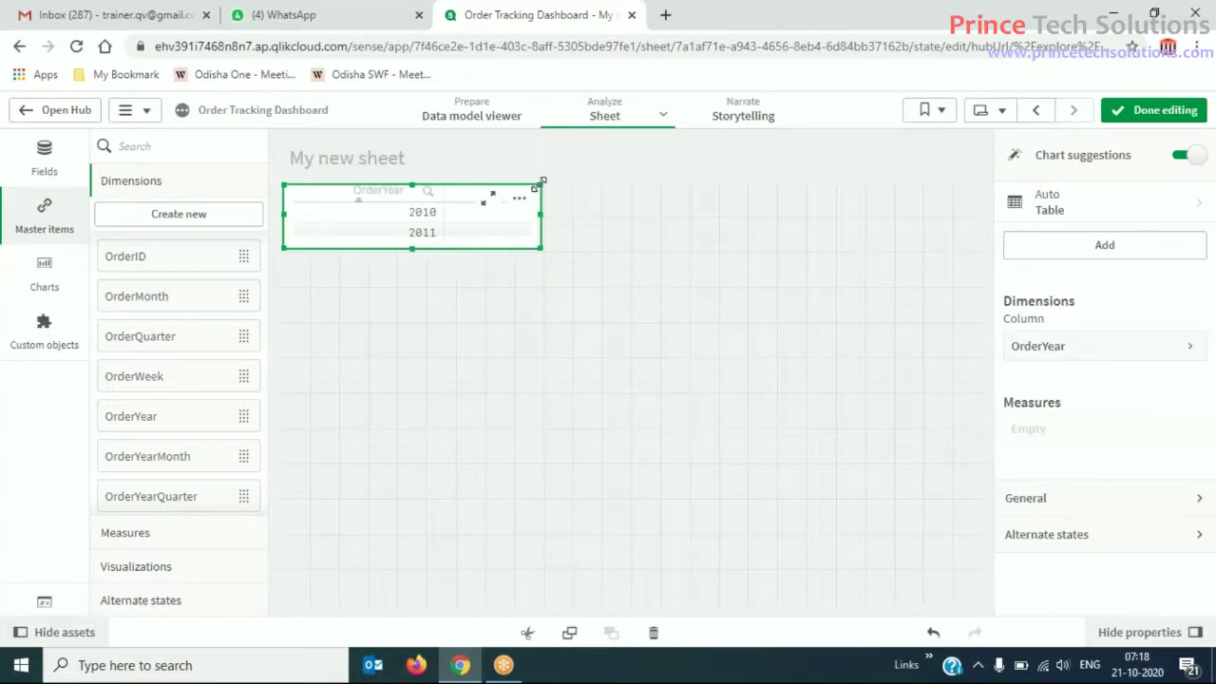
pyautogui.press('Delete')
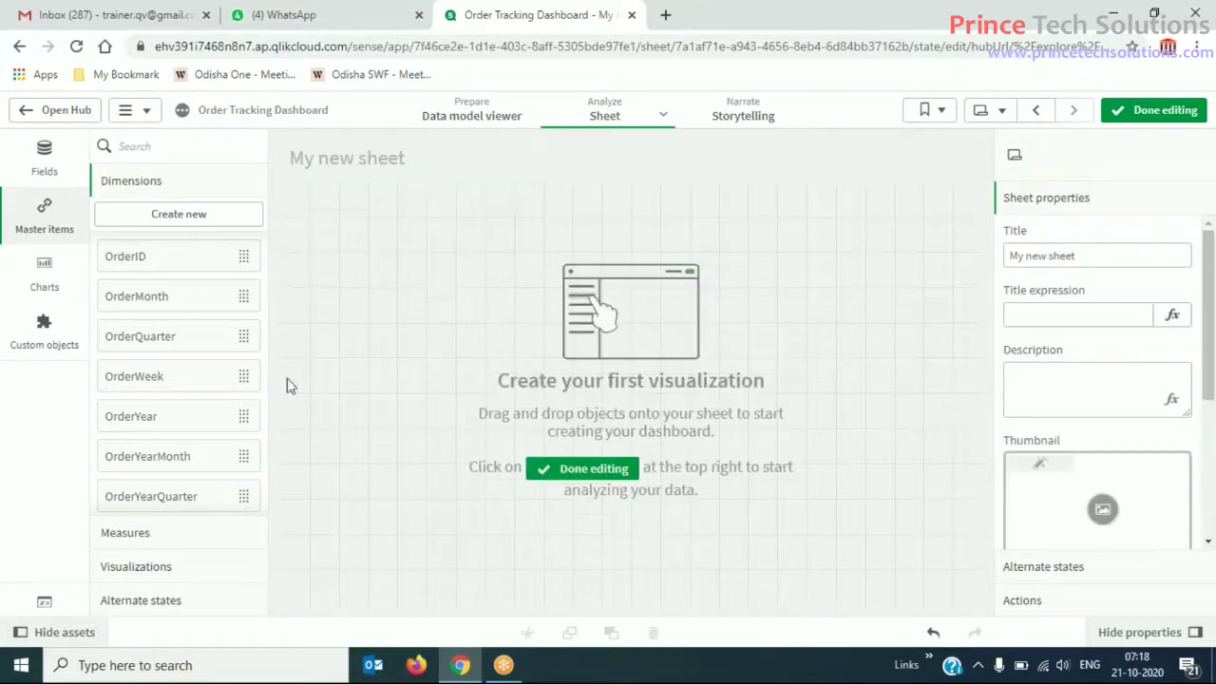
# Add a filter pane chart in the sheet's upper-left corner and shrink it in width and height.
pyautogui.click(44, 280)
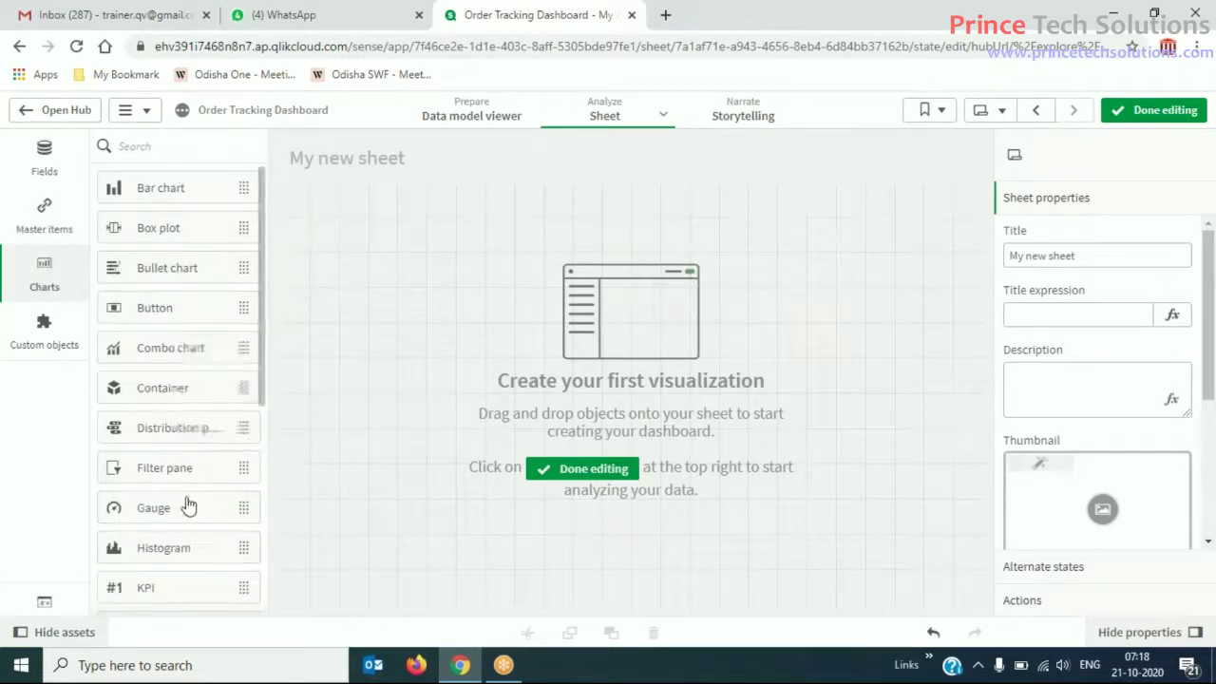
pyautogui.scroll(-3, 189, 506)
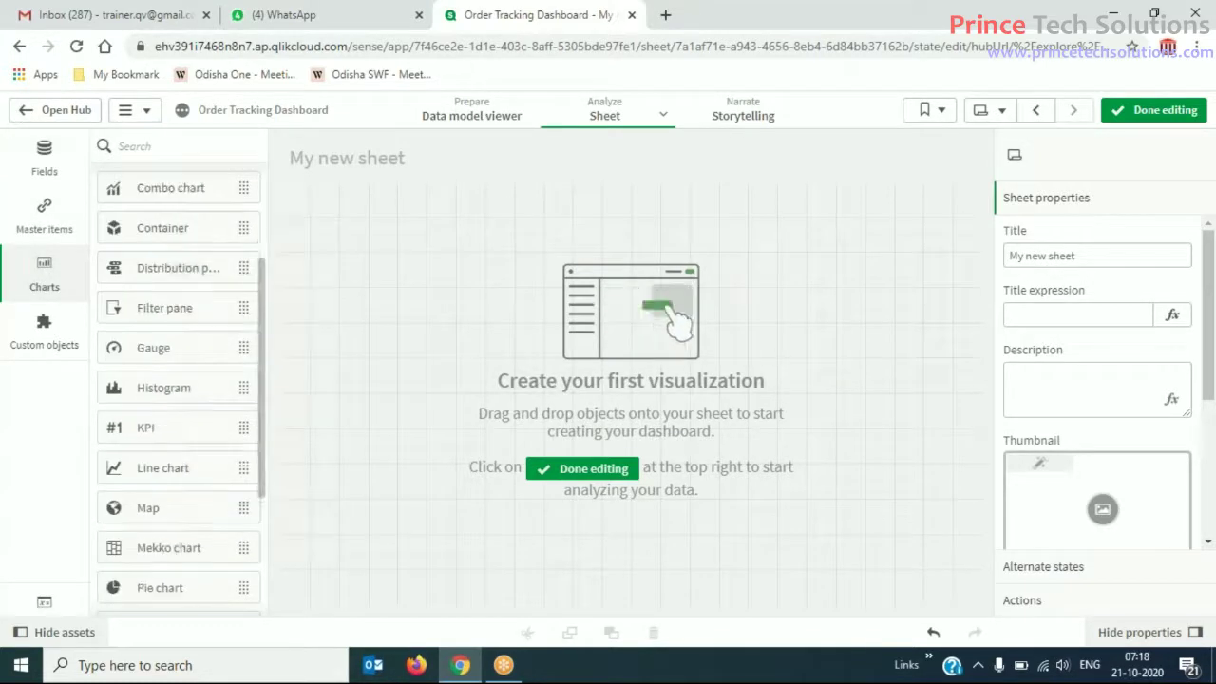
pyautogui.scroll(-3, 179, 387)
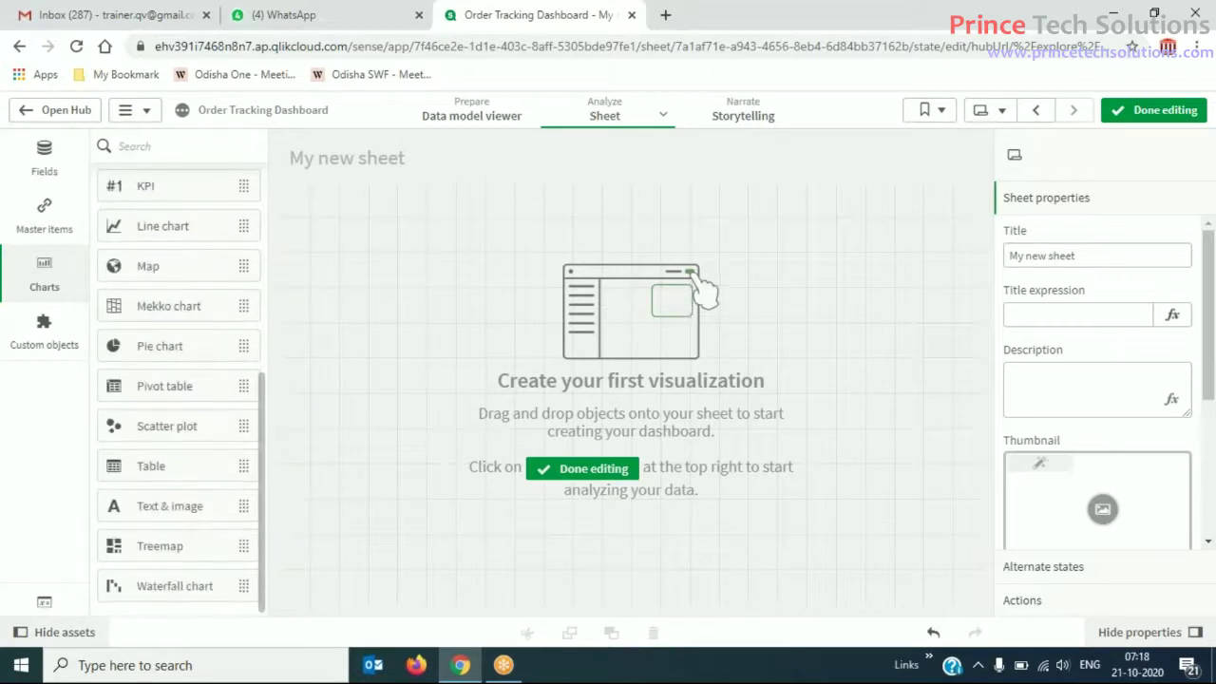
pyautogui.scroll(1, 178, 387)
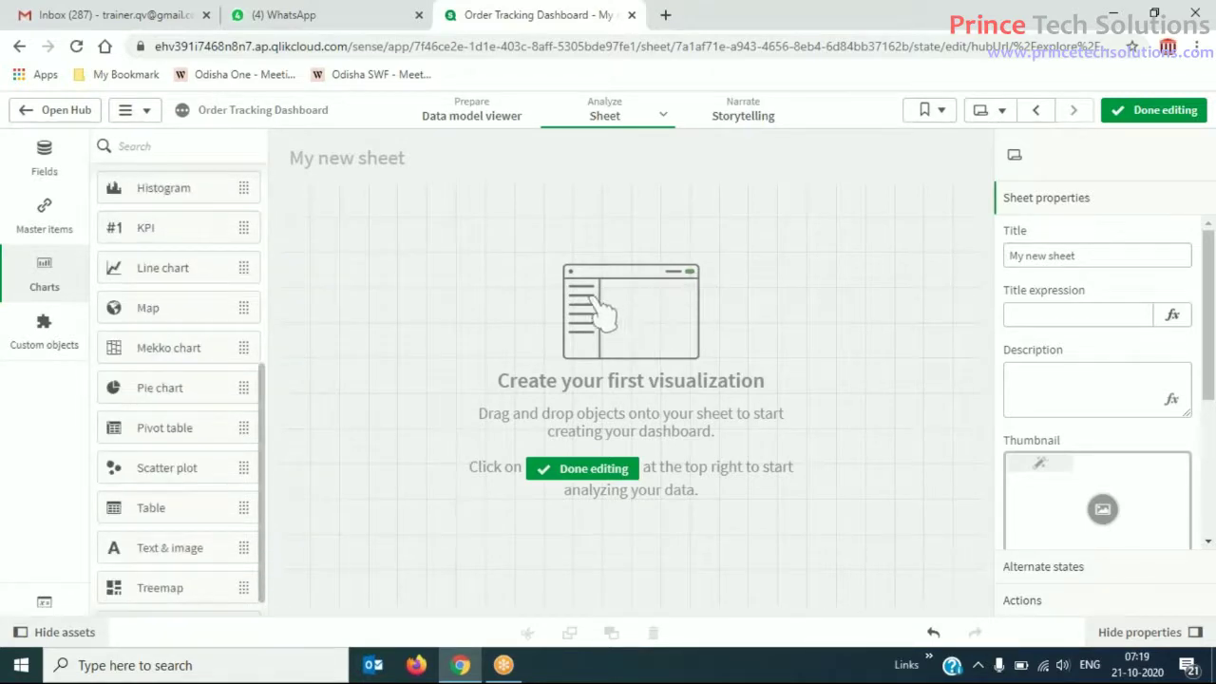
pyautogui.scroll(2, 179, 388)
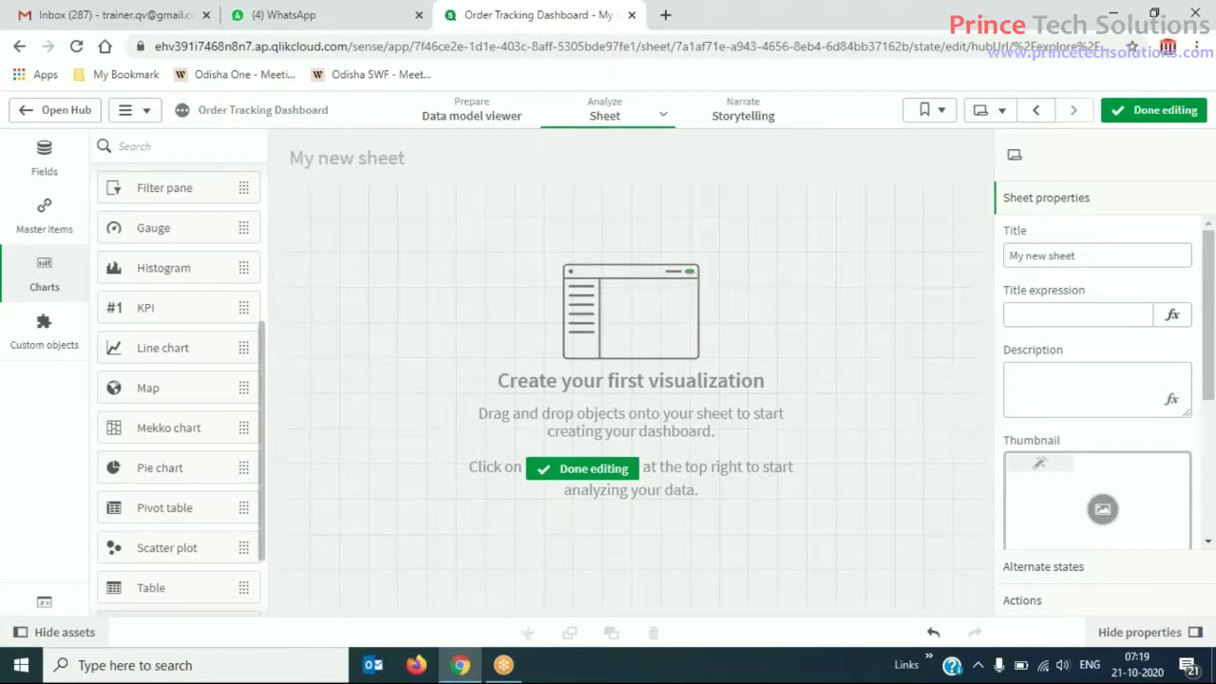
pyautogui.moveTo(193, 204); pyautogui.dragTo(385, 210)
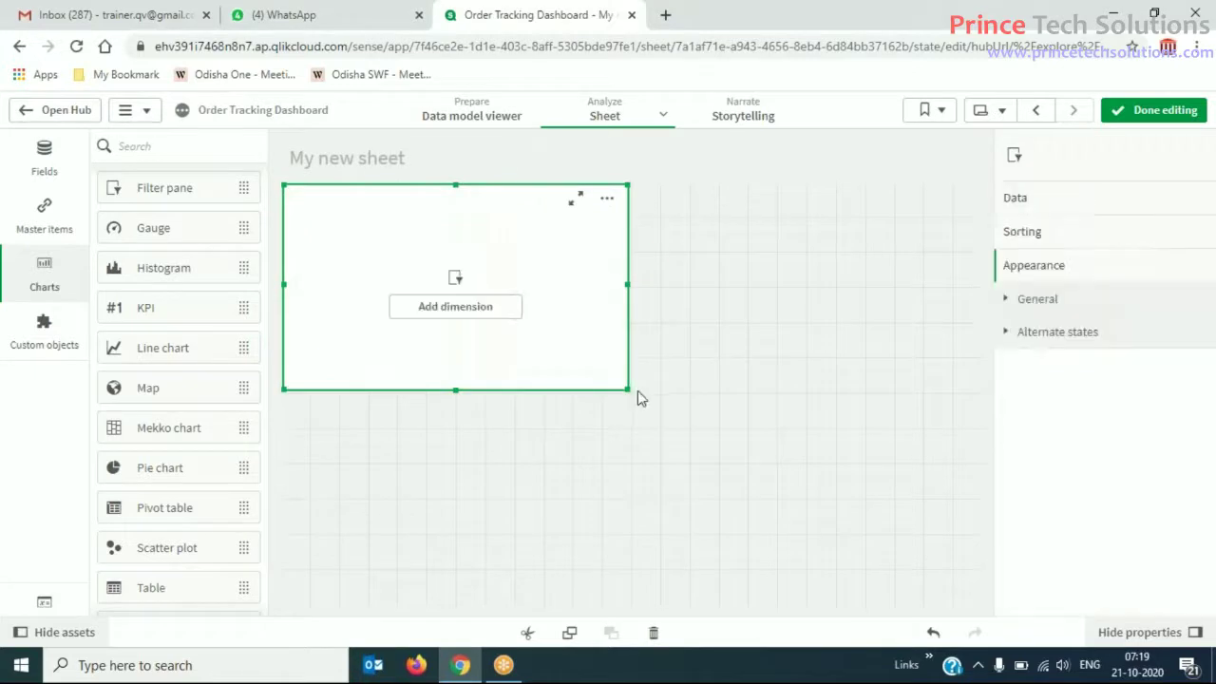
pyautogui.moveTo(625, 387); pyautogui.dragTo(511, 302)
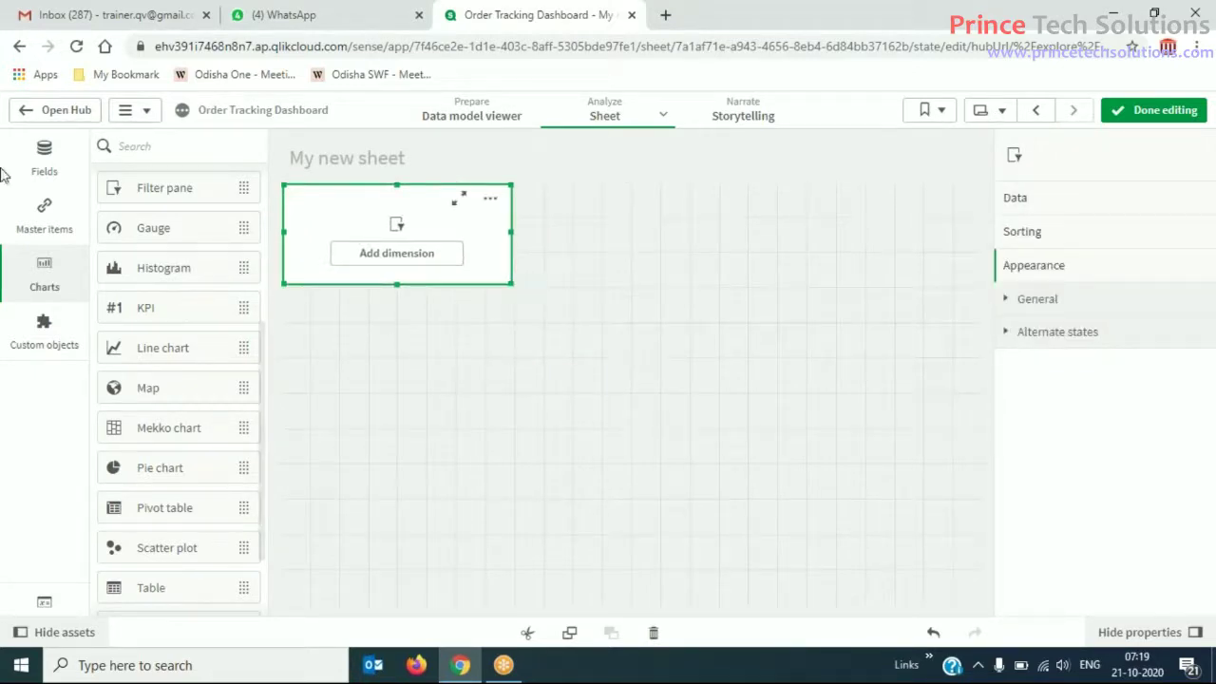
# Assign the OrderYear master dimension to the empty filter pane.
pyautogui.click(45, 211)
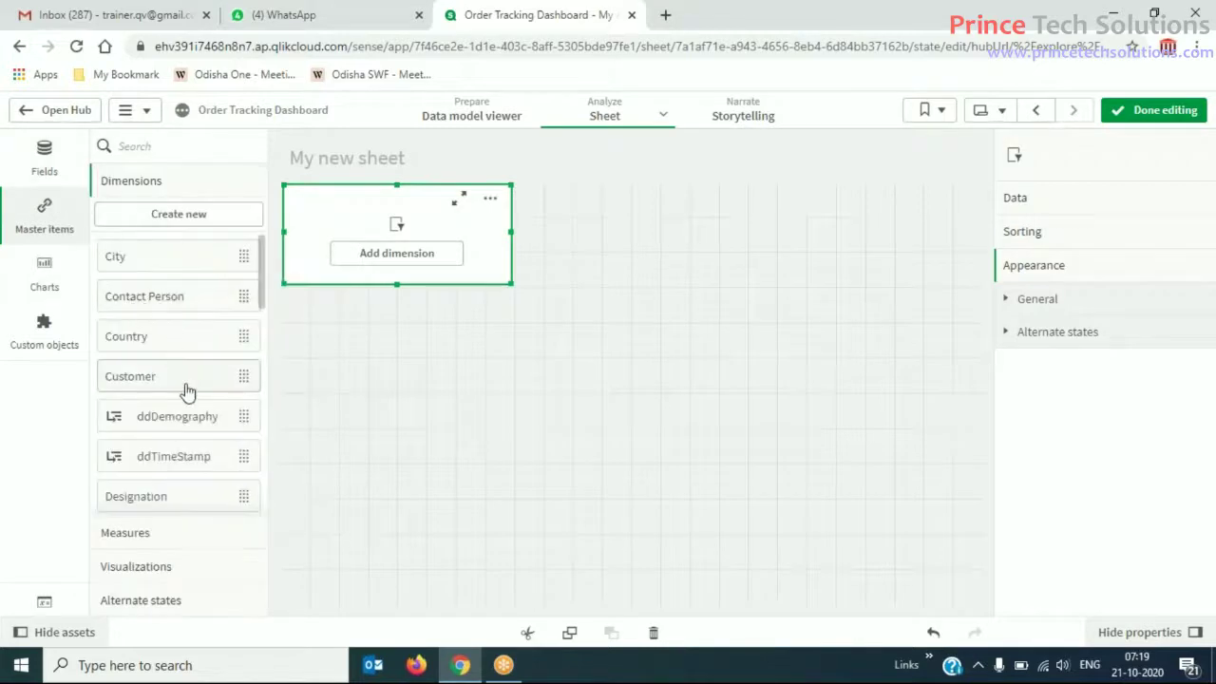
pyautogui.scroll(-5, 187, 391)
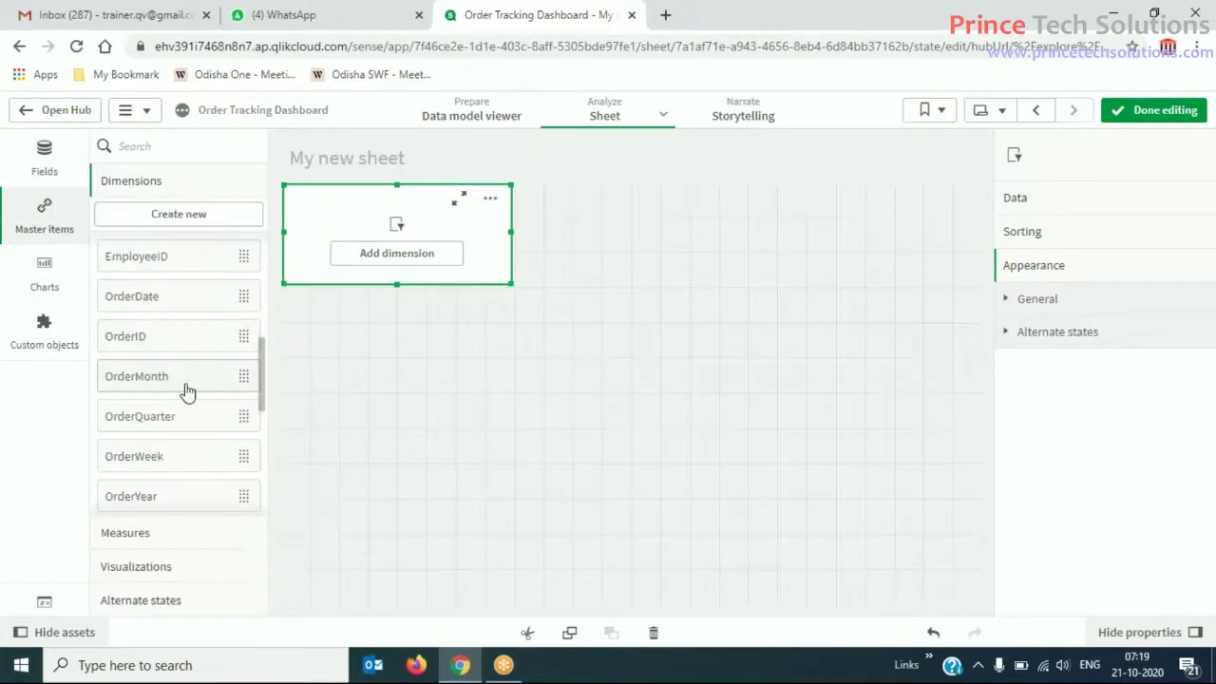
pyautogui.scroll(-1, 187, 391)
pyautogui.moveTo(162, 418); pyautogui.dragTo(368, 257)
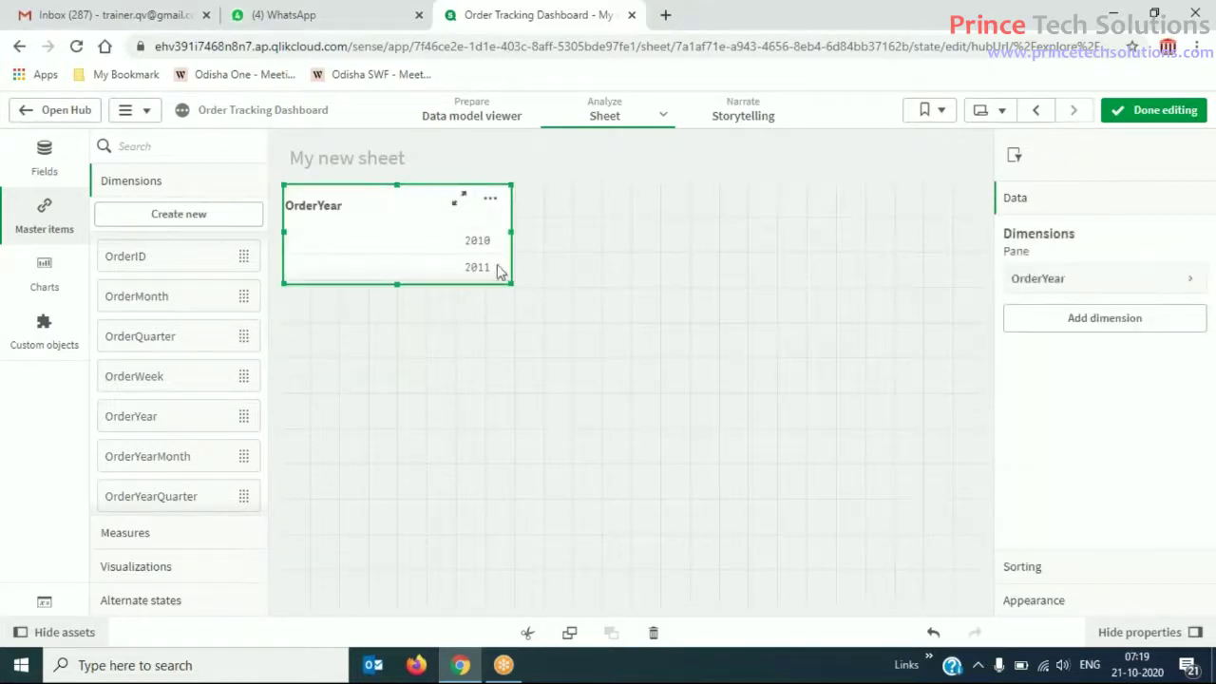
# Add the OrderMonth and Customer master dimensions to the filter pane below OrderYear.
pyautogui.click(1073, 328)
pyautogui.click(1074, 329)
pyautogui.click(1074, 329)
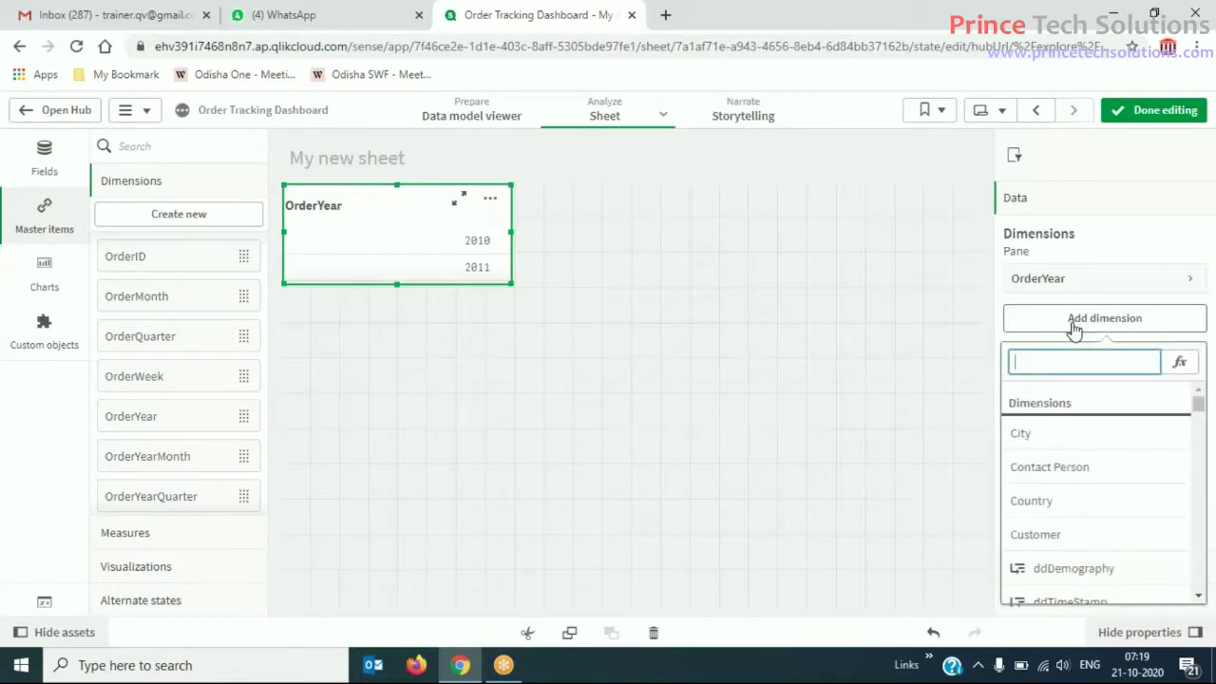
pyautogui.write('mont')
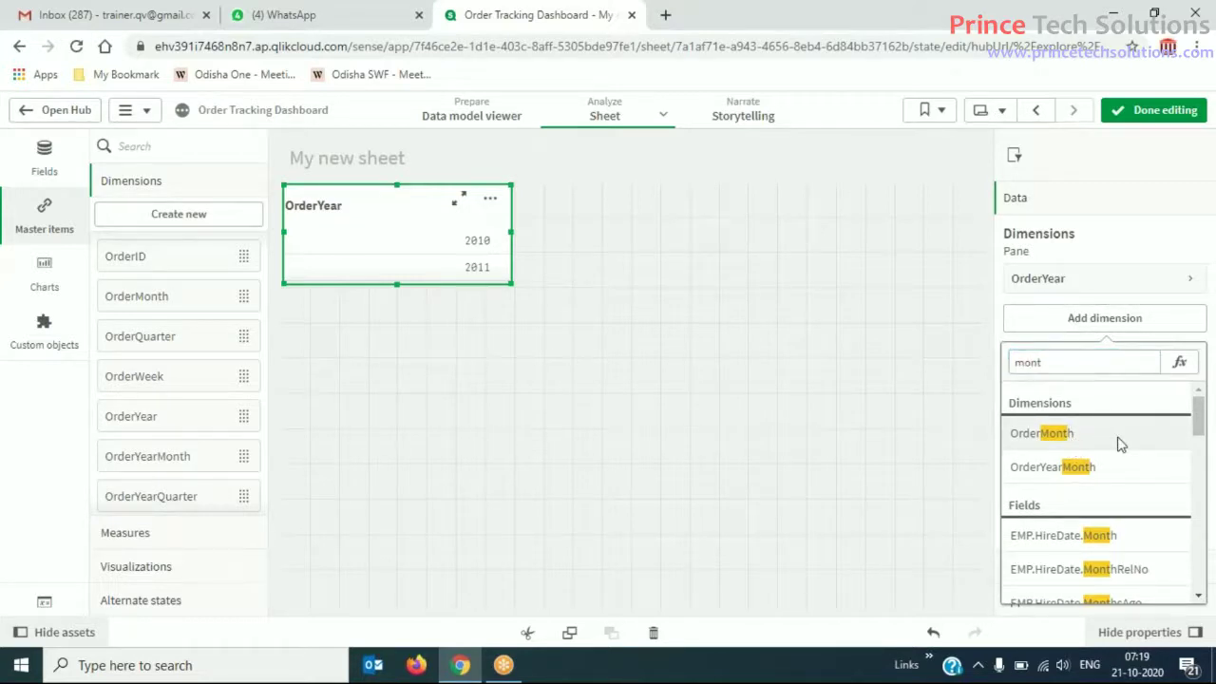
pyautogui.click(1099, 439)
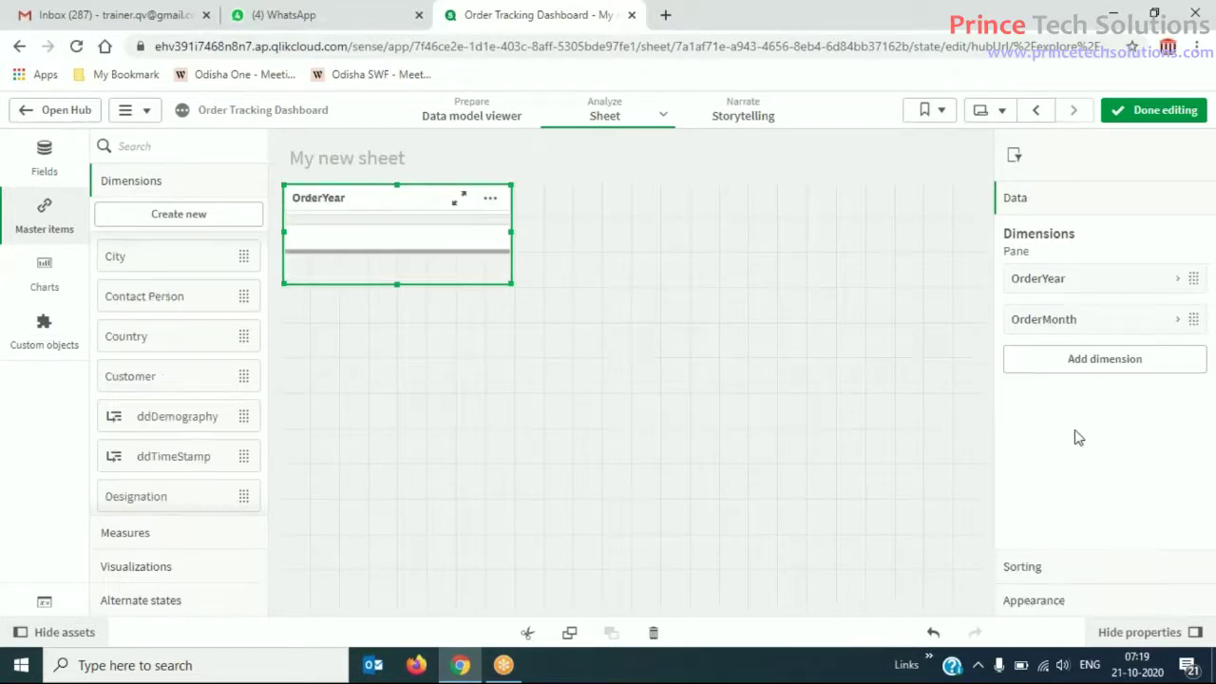
pyautogui.click(1099, 366)
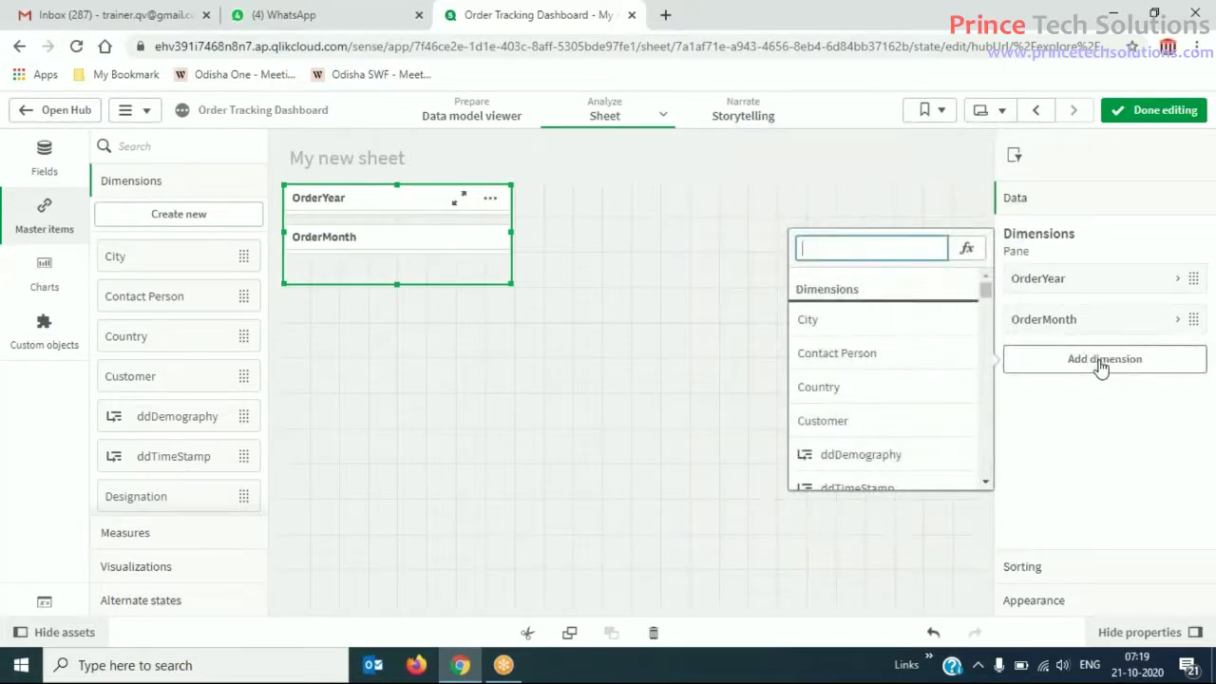
pyautogui.click(840, 422)
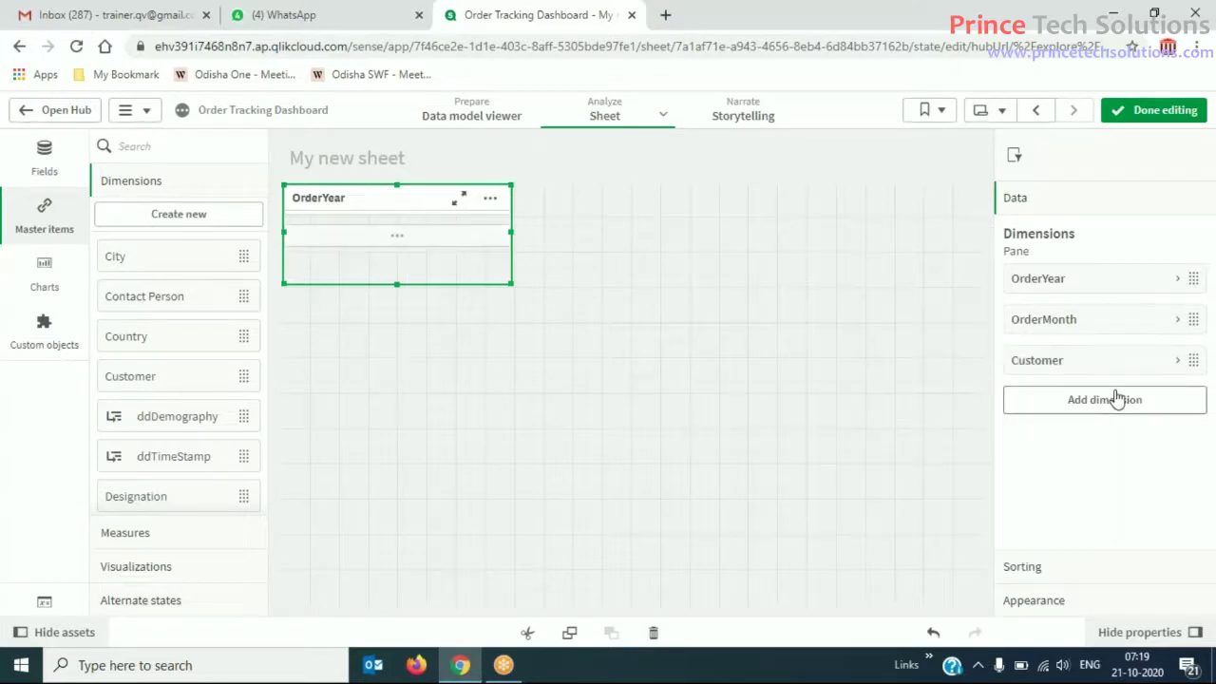
# Add the Product master dimension to the filter pane and extend the pane downward to fit all four dimensions.
pyautogui.click(1093, 399)
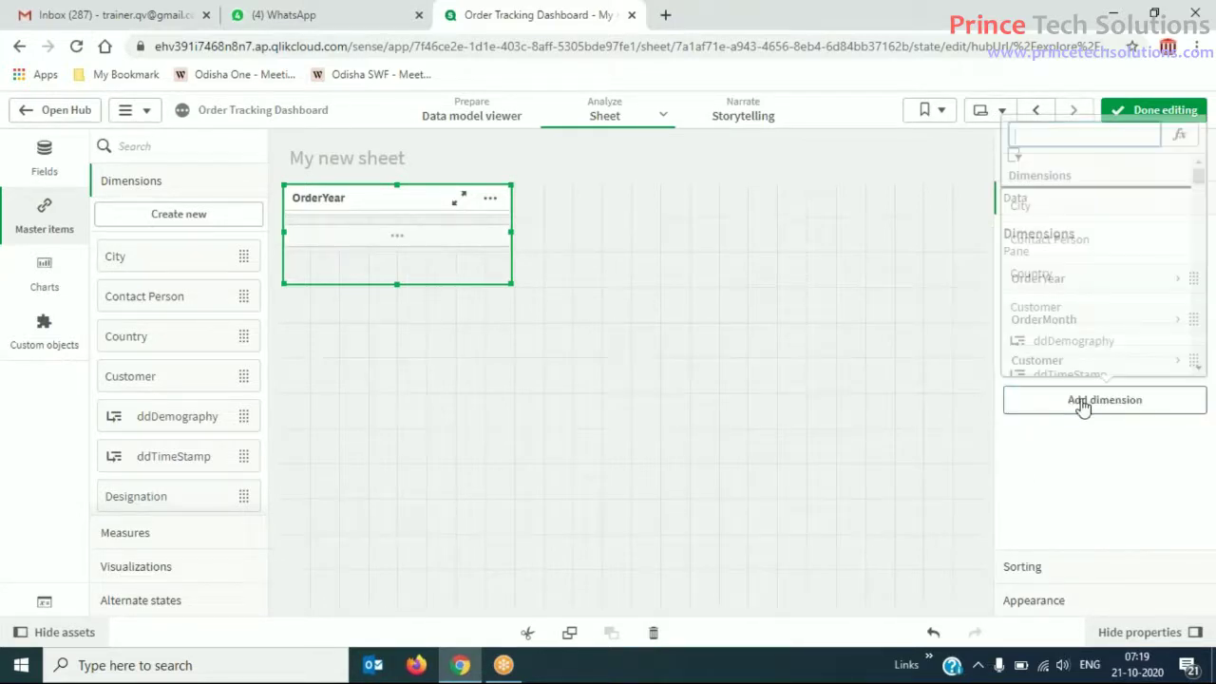
pyautogui.write('pr')
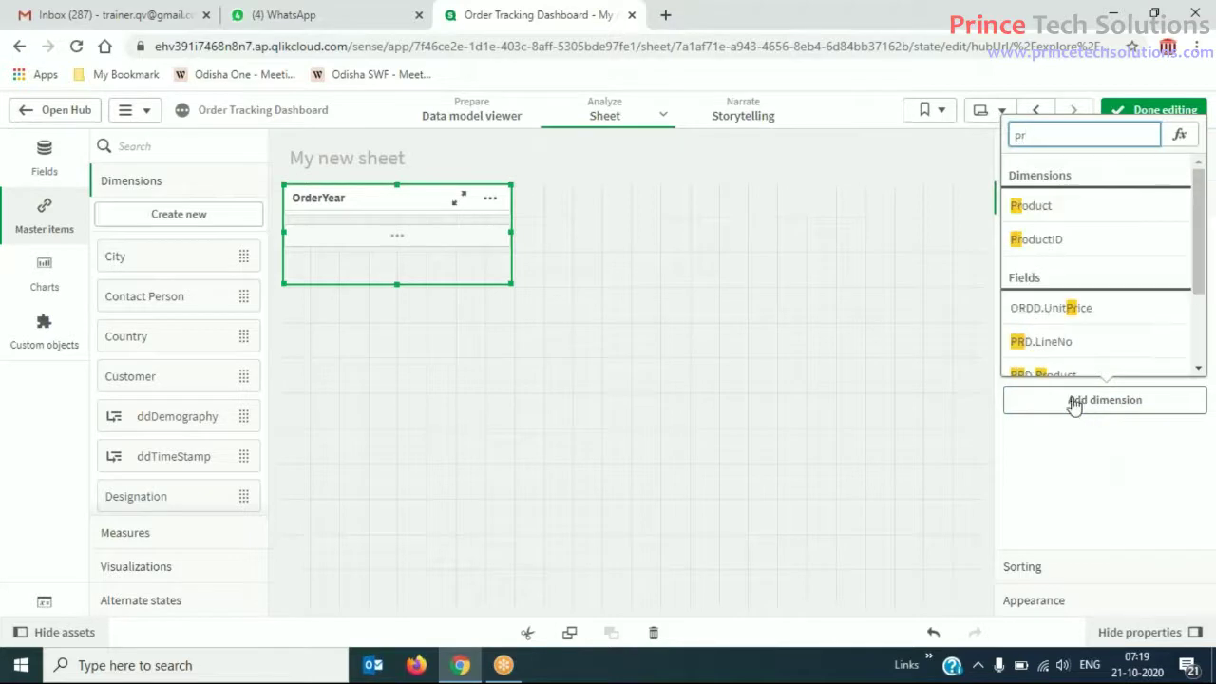
pyautogui.click(1032, 206)
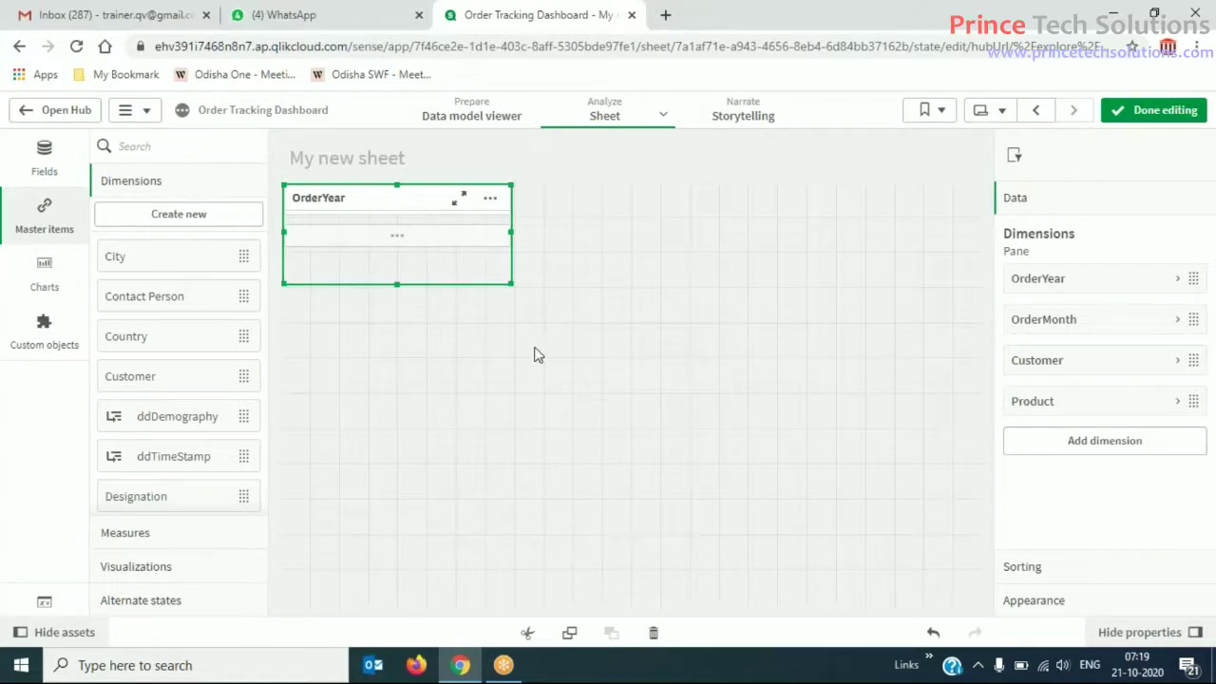
pyautogui.moveTo(396, 283); pyautogui.dragTo(408, 353)
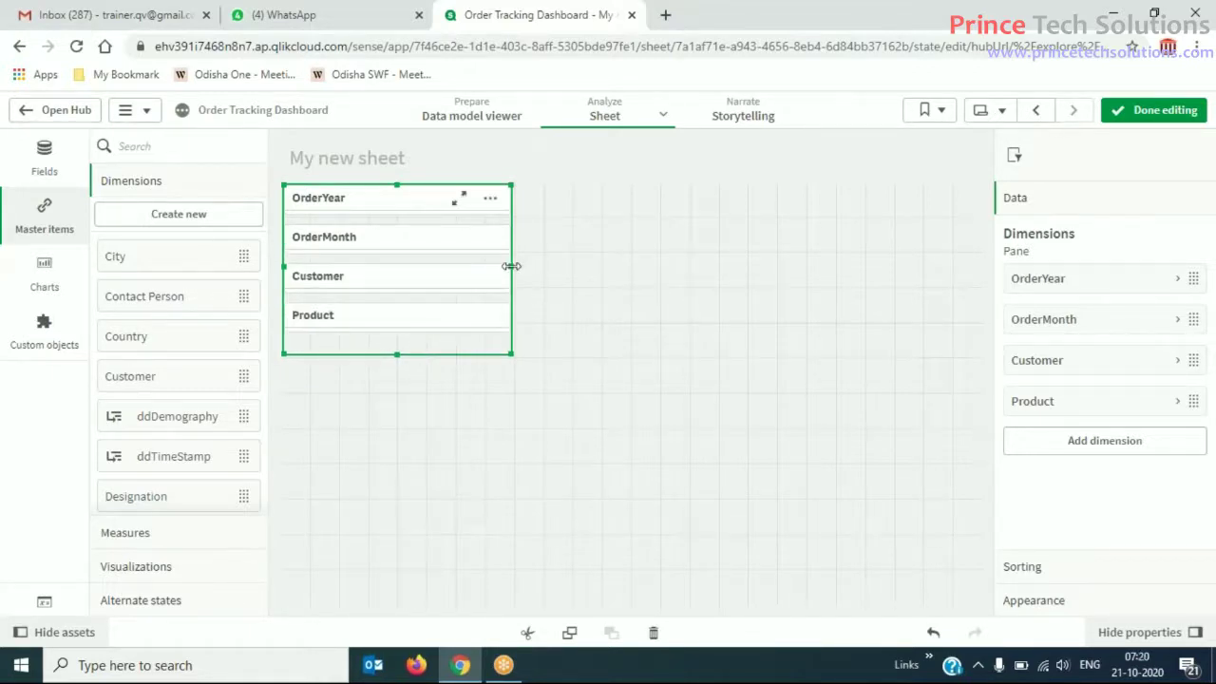
# Widen the filter pane toward the middle of the sheet, keeping it tall enough to show all four dimensions.
pyautogui.moveTo(511, 267); pyautogui.dragTo(570, 267)
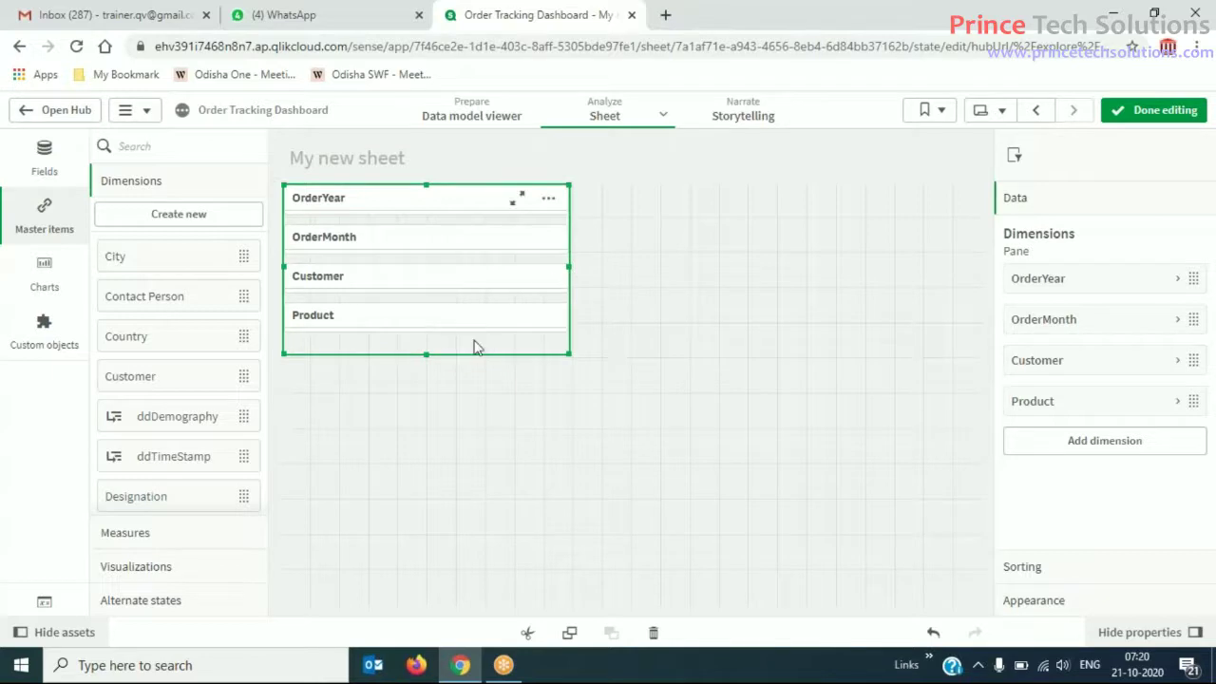
pyautogui.moveTo(425, 354); pyautogui.dragTo(548, 336)
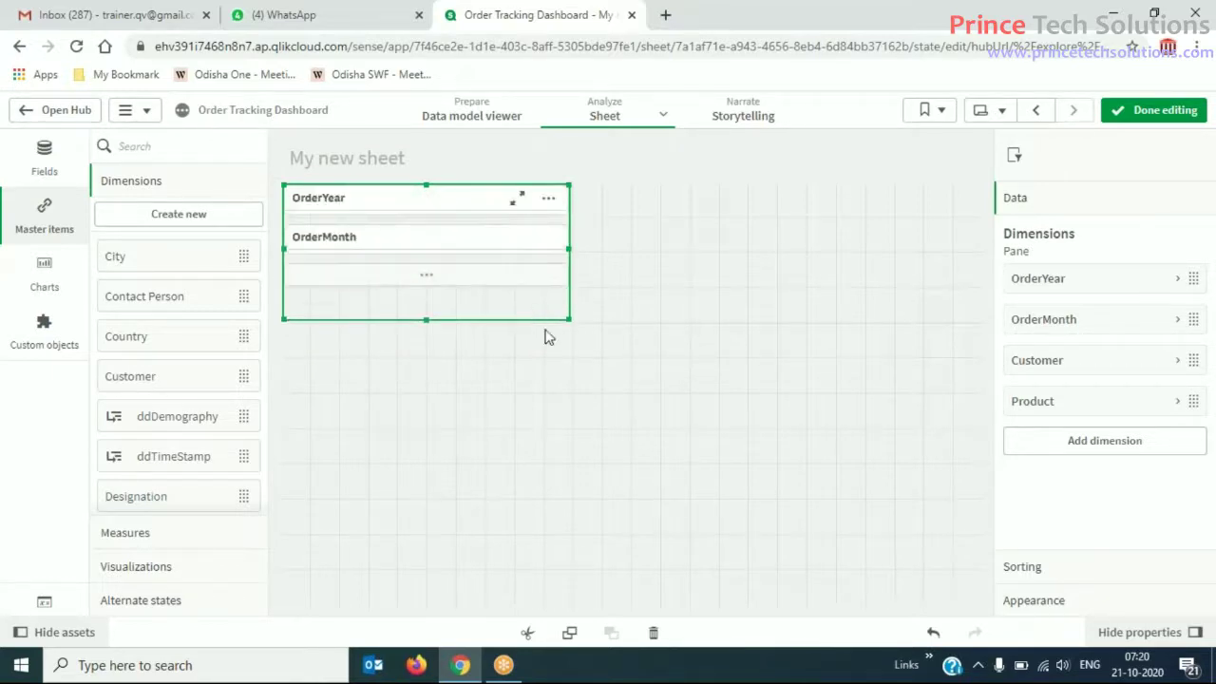
pyautogui.click(1094, 601)
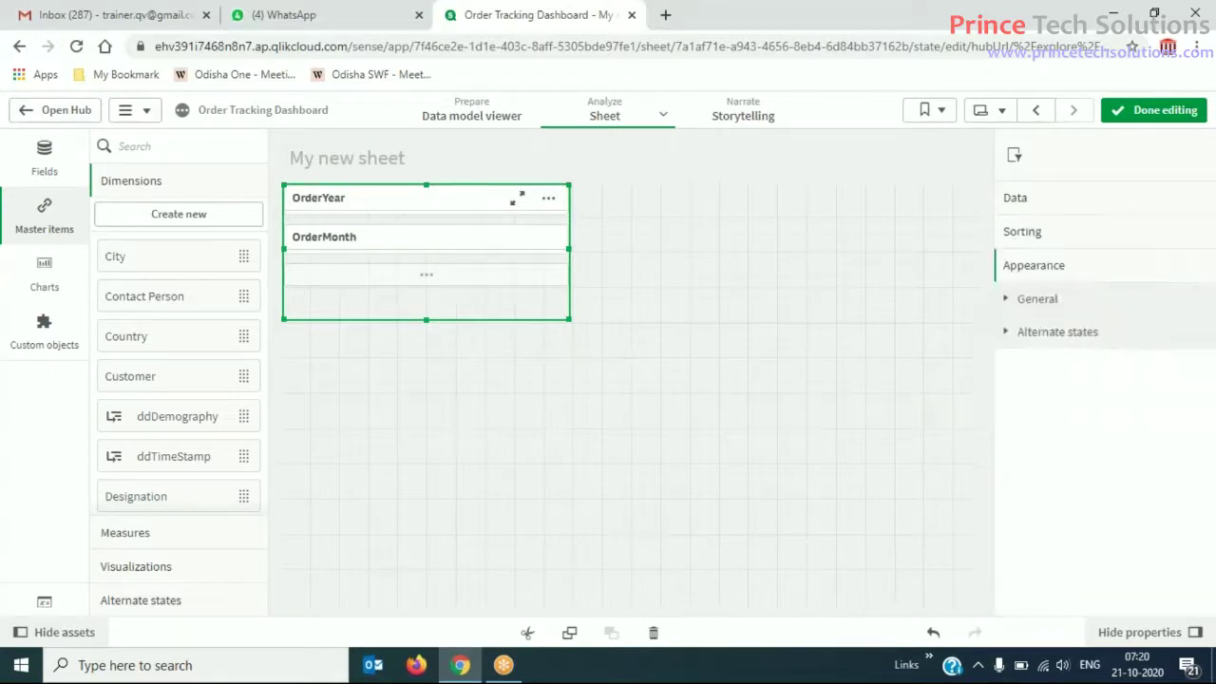
pyautogui.click(1057, 301)
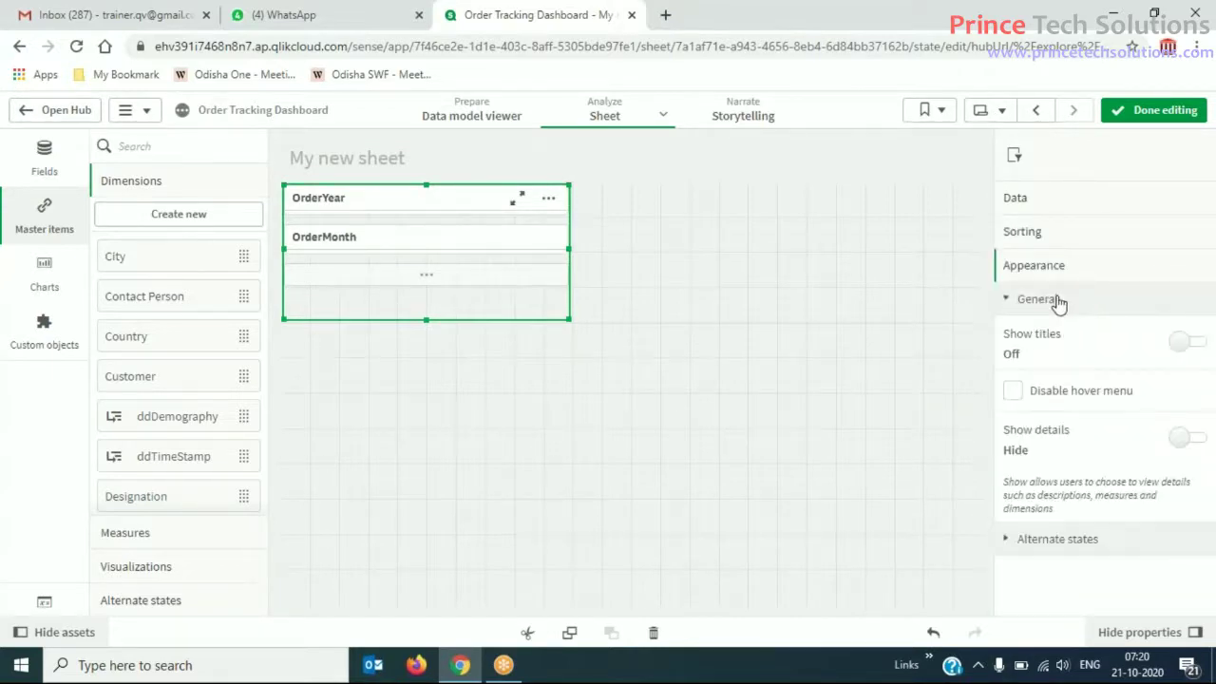
pyautogui.click(789, 288)
pyautogui.click(469, 282)
pyautogui.moveTo(425, 320); pyautogui.dragTo(432, 361)
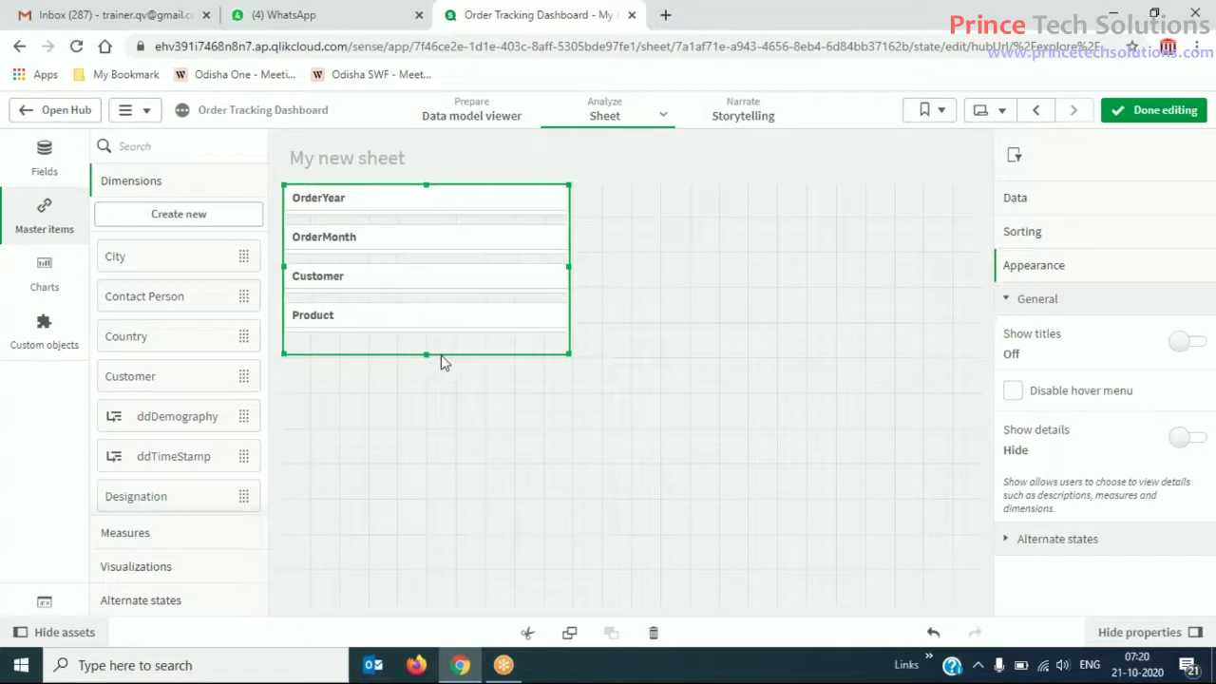
# Copy the filter pane into the sheet's upper-right area and narrow the copy to the original's width.
pyautogui.click(617, 346)
pyautogui.click(522, 347)
pyautogui.click(774, 392)
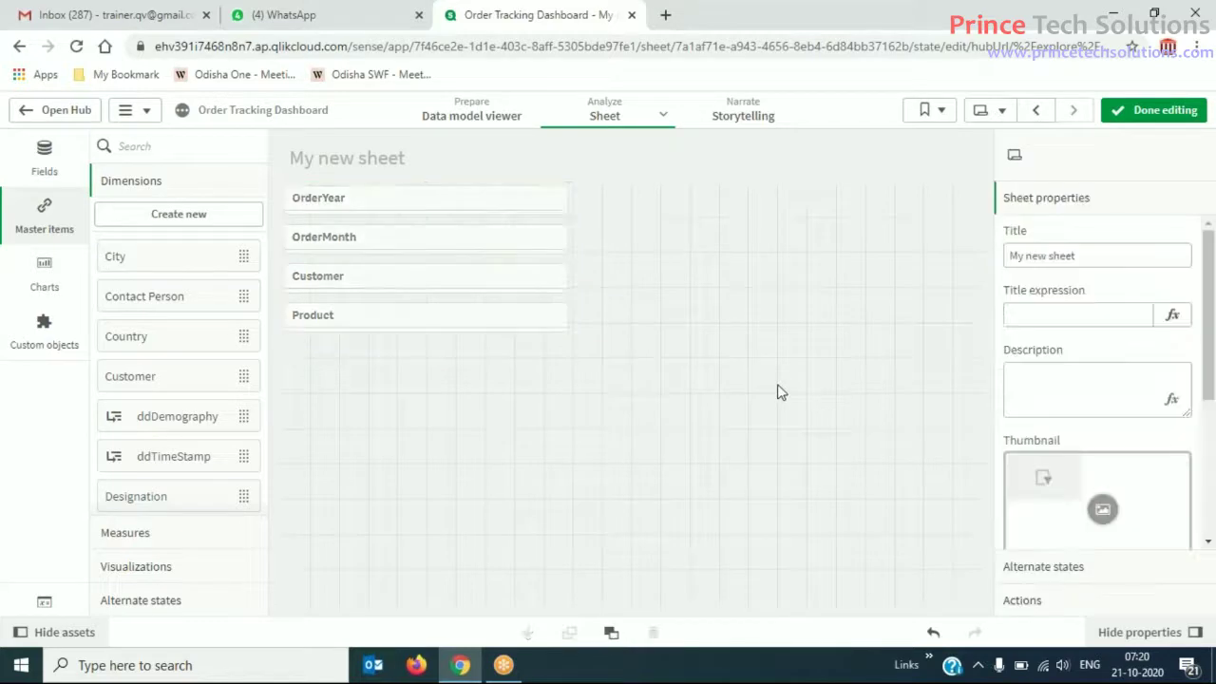
pyautogui.hotkey('ctrl', 'v')
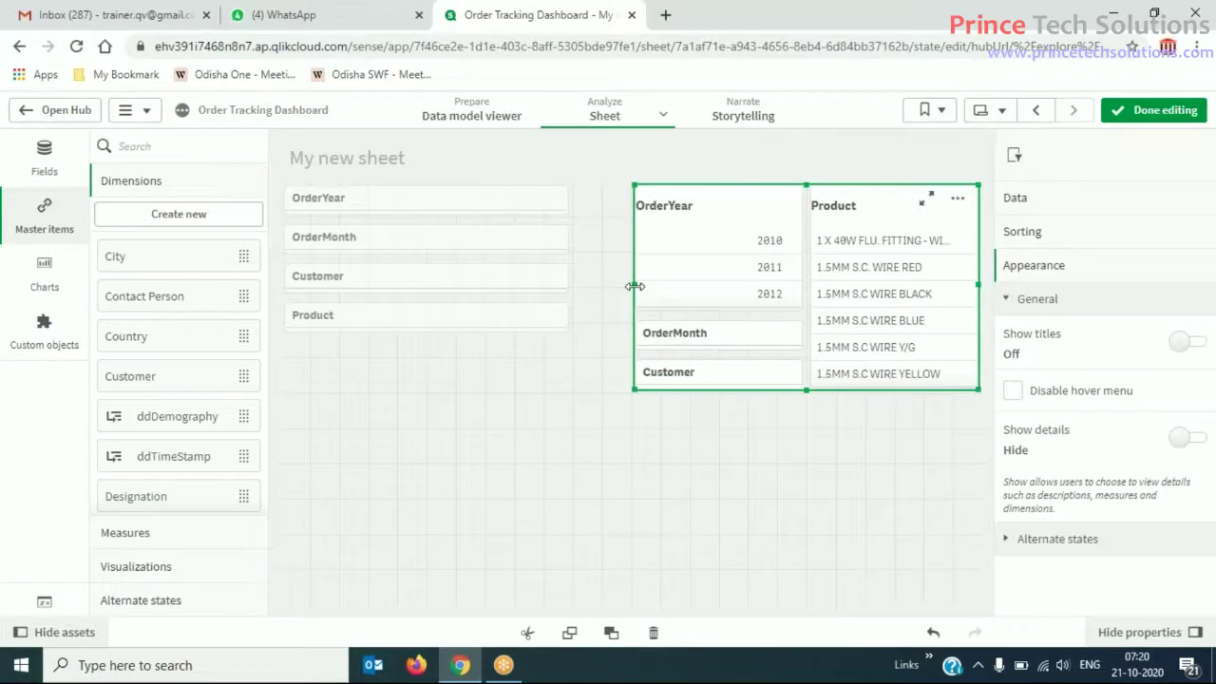
pyautogui.moveTo(635, 284); pyautogui.dragTo(705, 288)
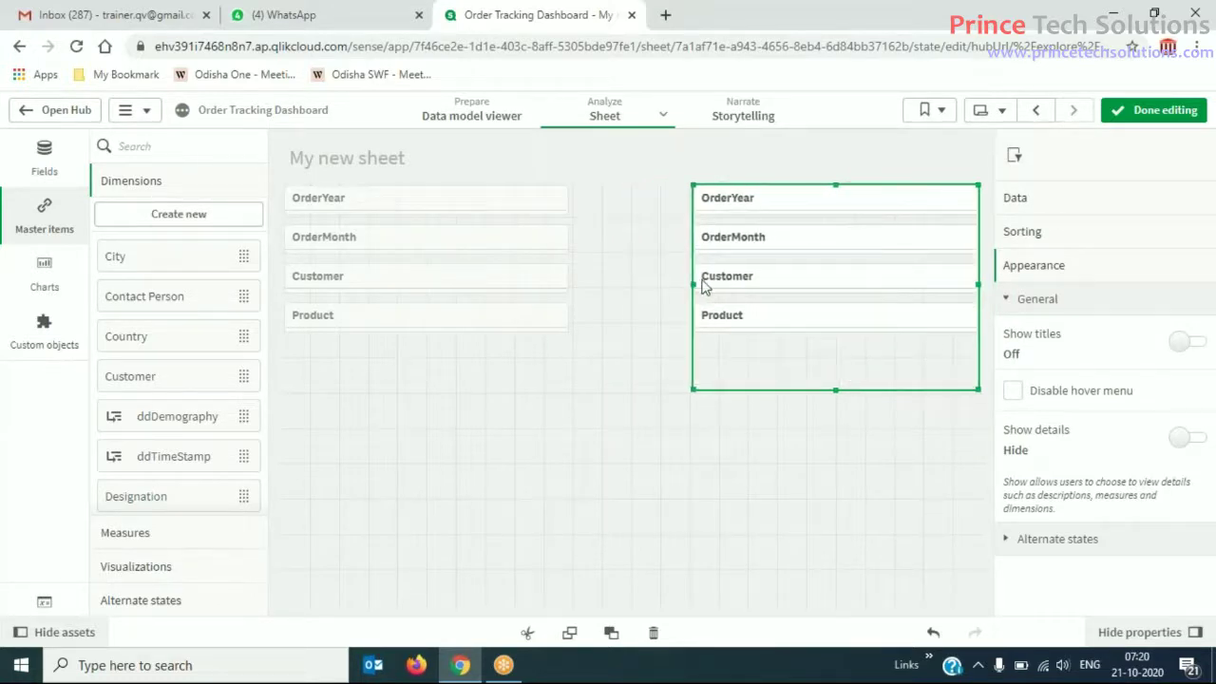
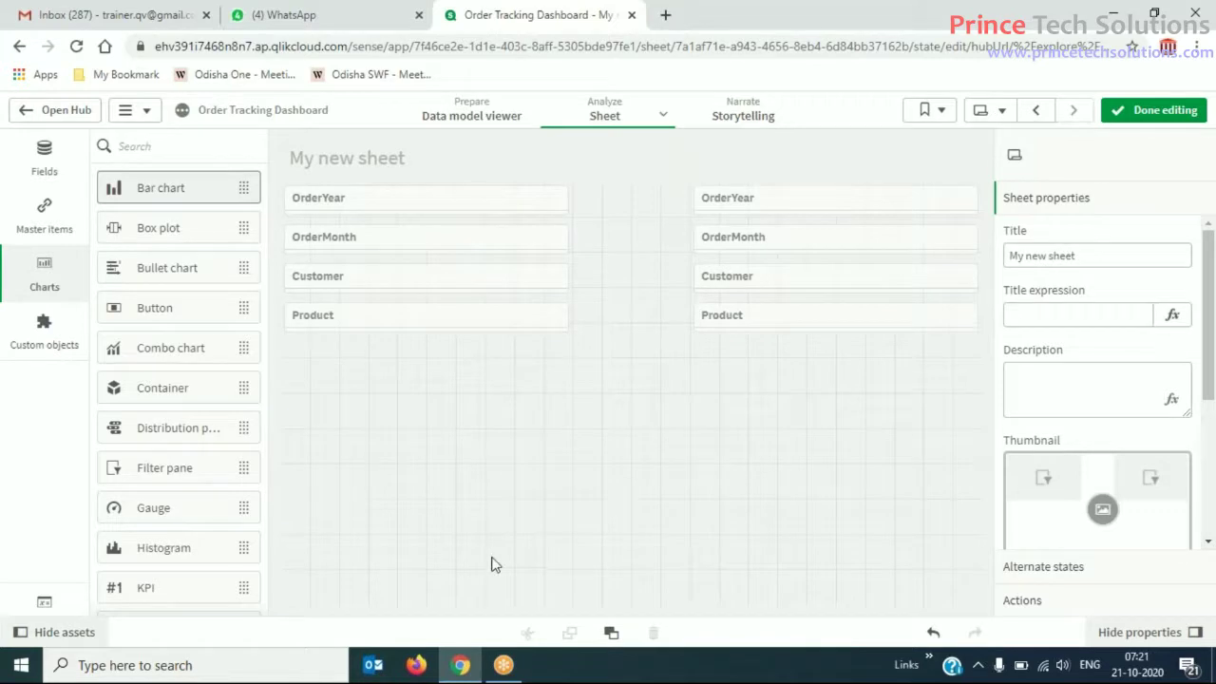
# Place a bar chart in the sheet's lower-left area with Customer as dimension and No. of Order as measure.
pyautogui.click(491, 567)
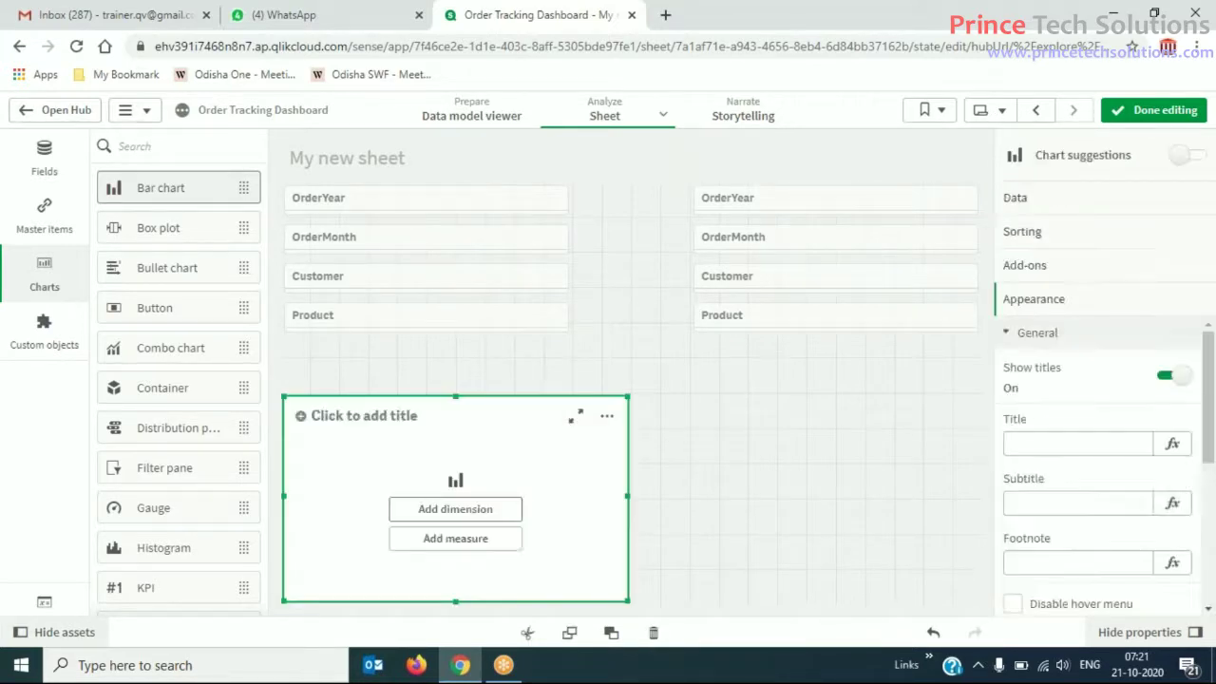
pyautogui.click(478, 514)
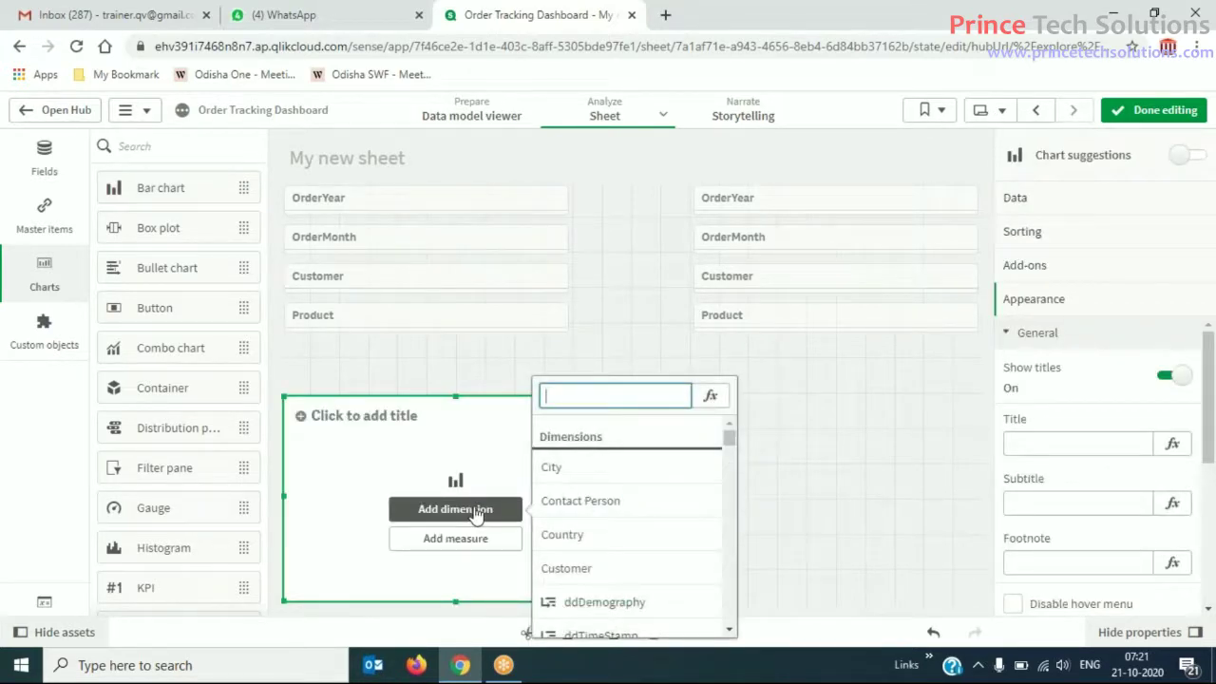
pyautogui.click(647, 570)
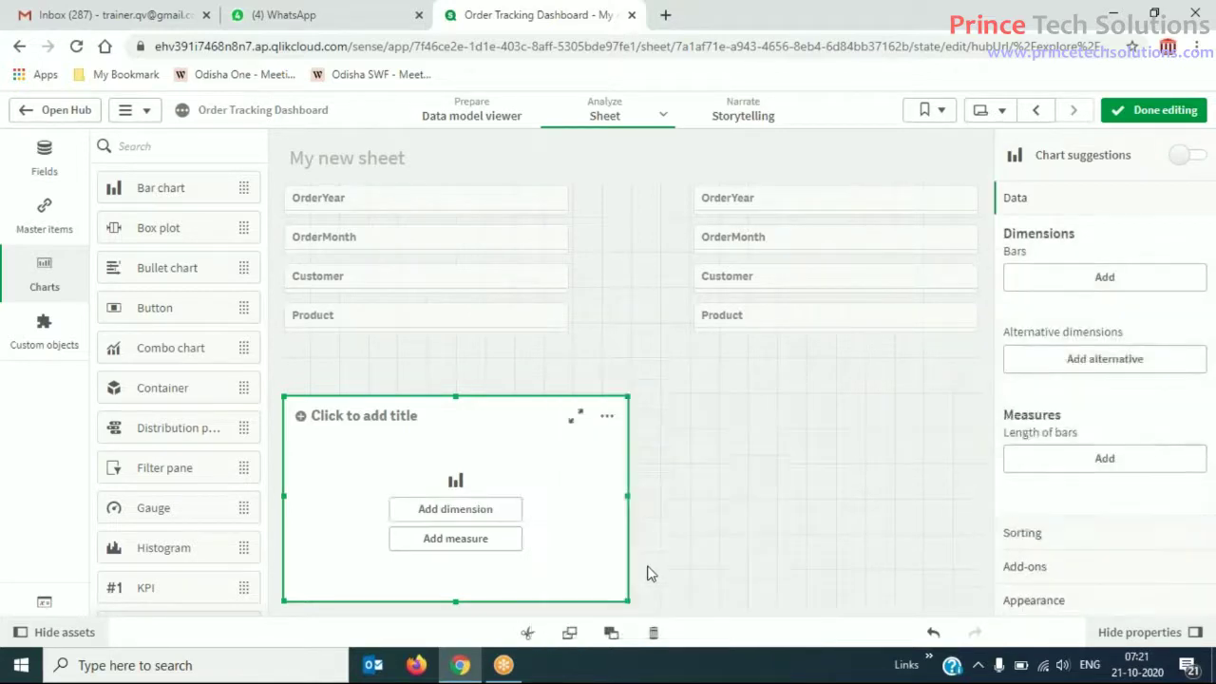
pyautogui.click(477, 547)
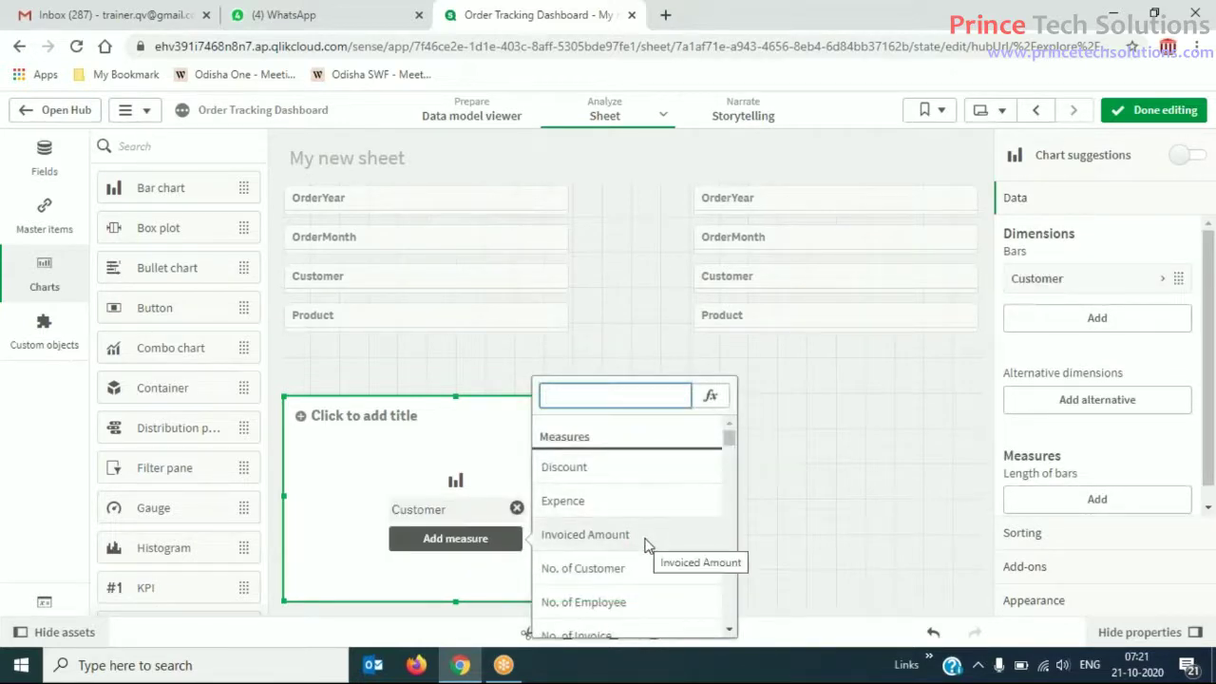
pyautogui.scroll(-3, 645, 545)
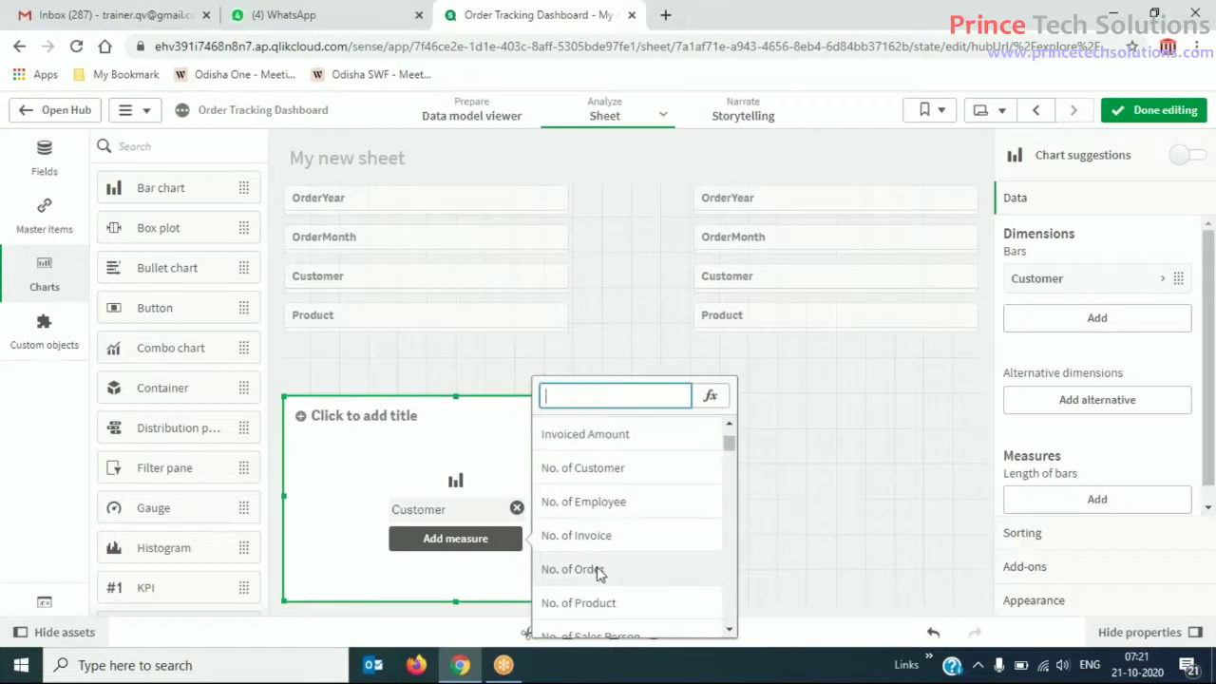
pyautogui.click(596, 568)
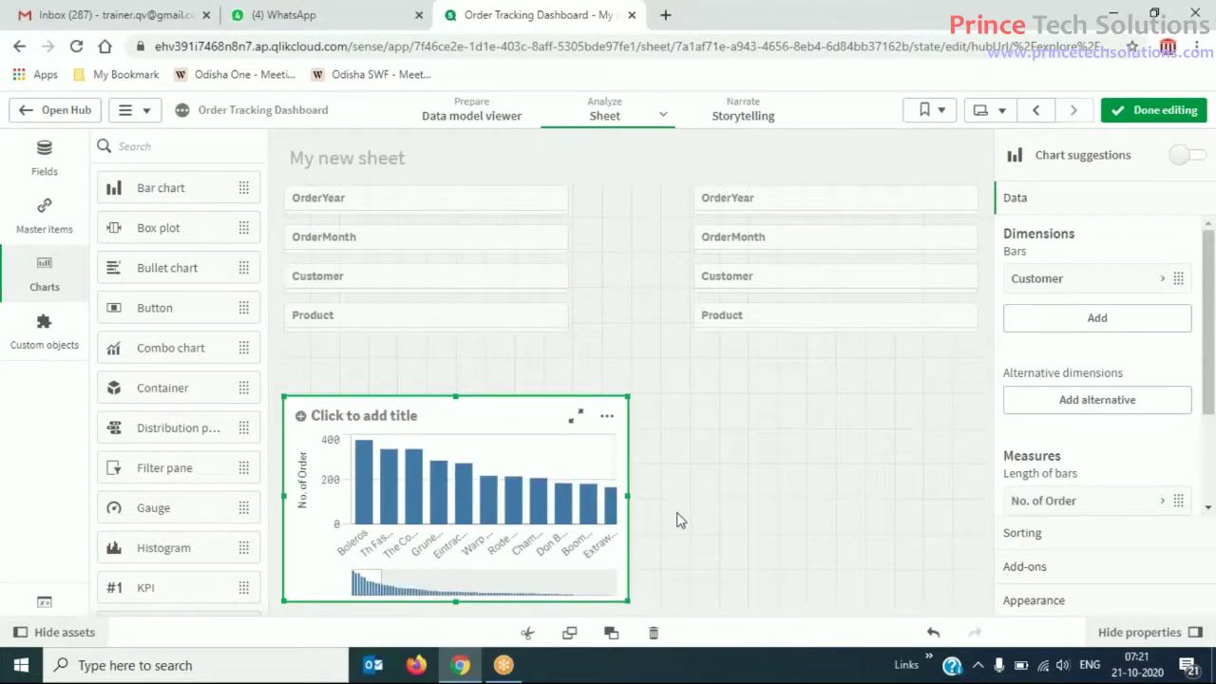
# Title the bar chart "Customer wise orders".
pyautogui.click(490, 417)
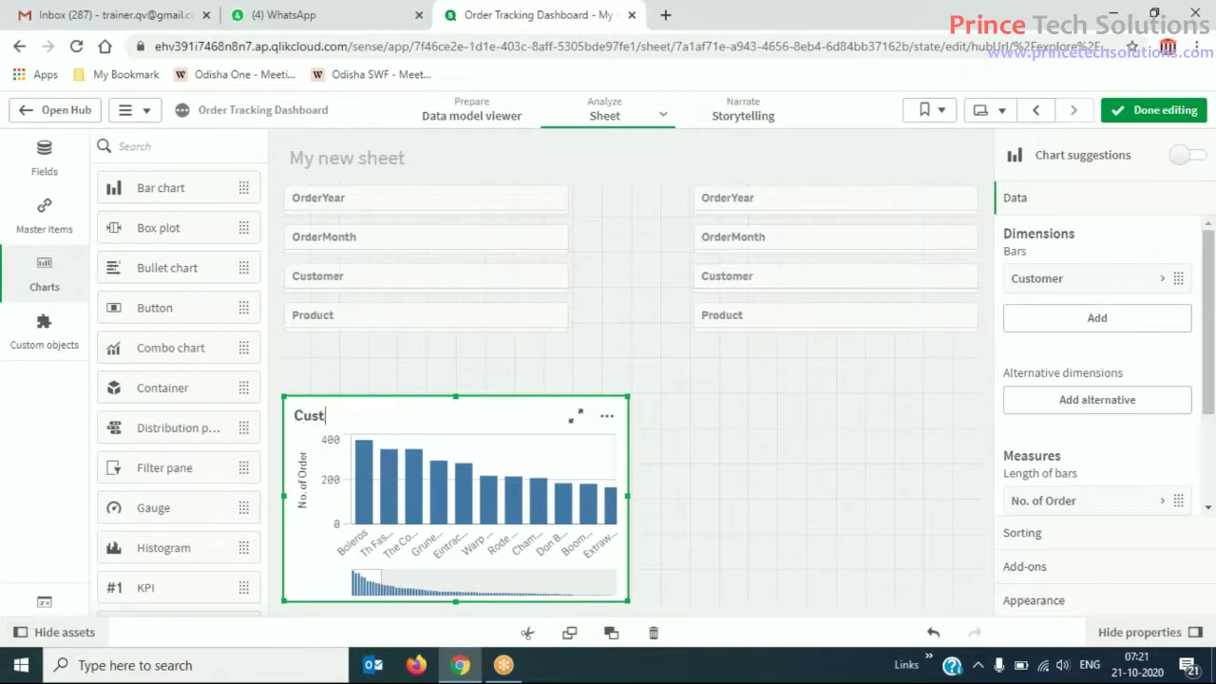
pyautogui.write('Customer wise orders')
pyautogui.click(731, 553)
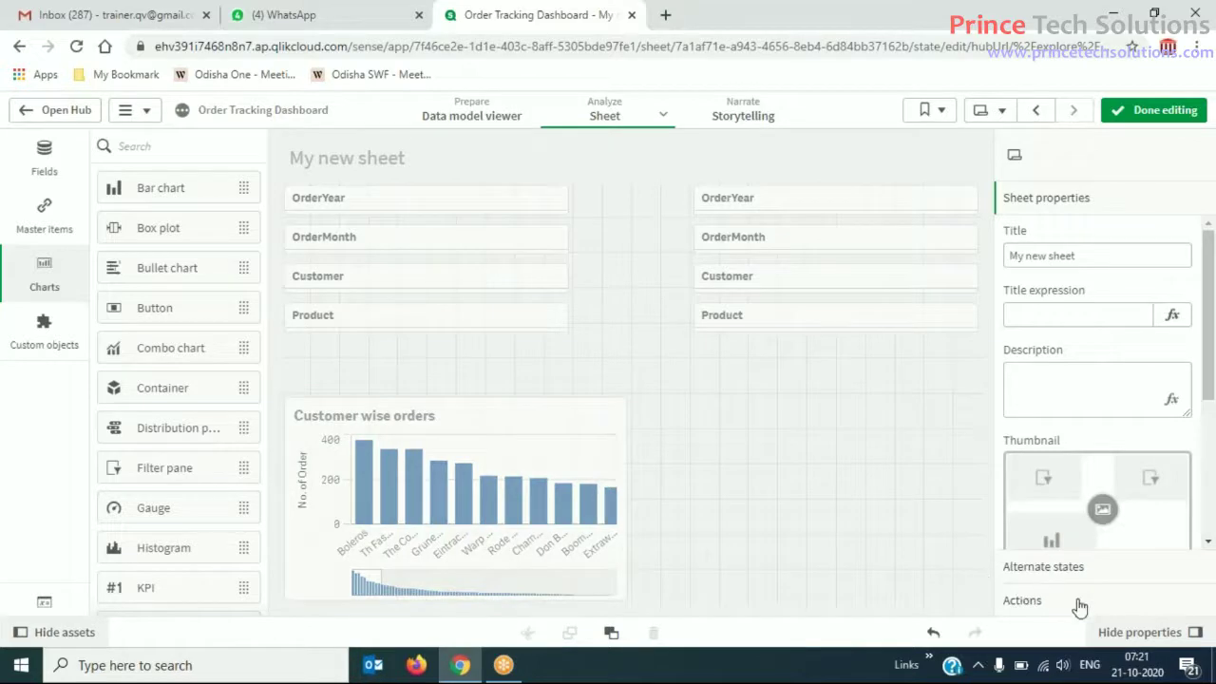
pyautogui.click(1049, 605)
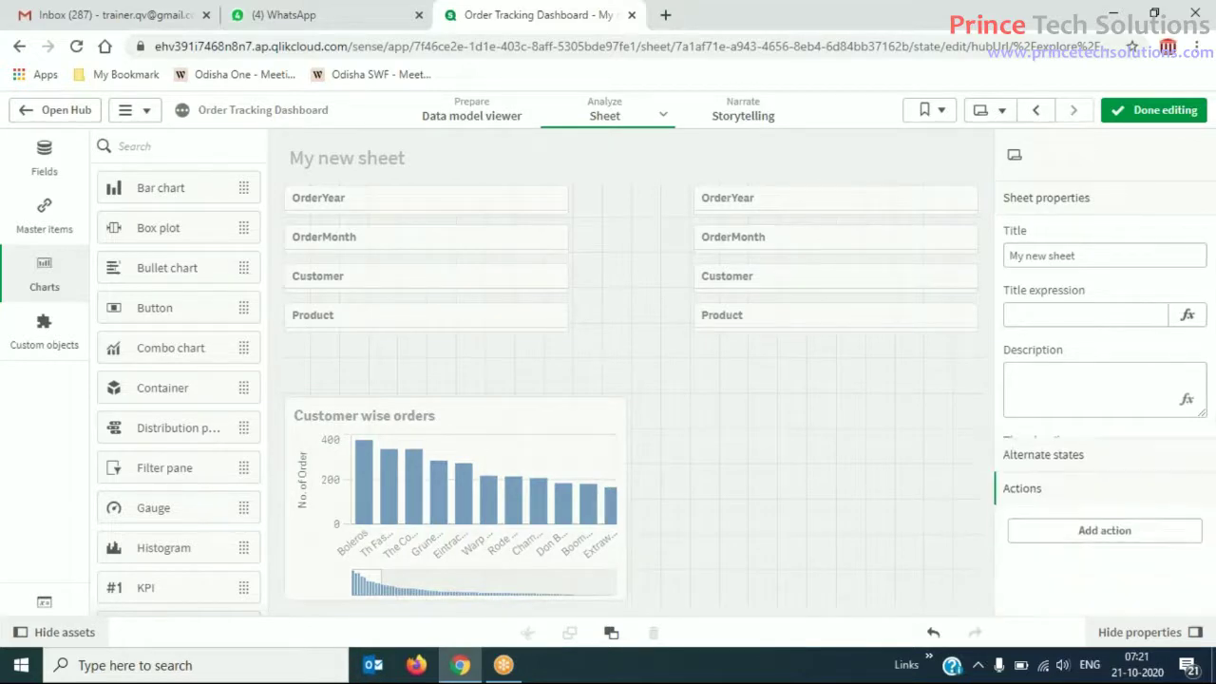
# Switch the bar chart's colors from automatic to custom and color the bars by dimension.
pyautogui.click(551, 499)
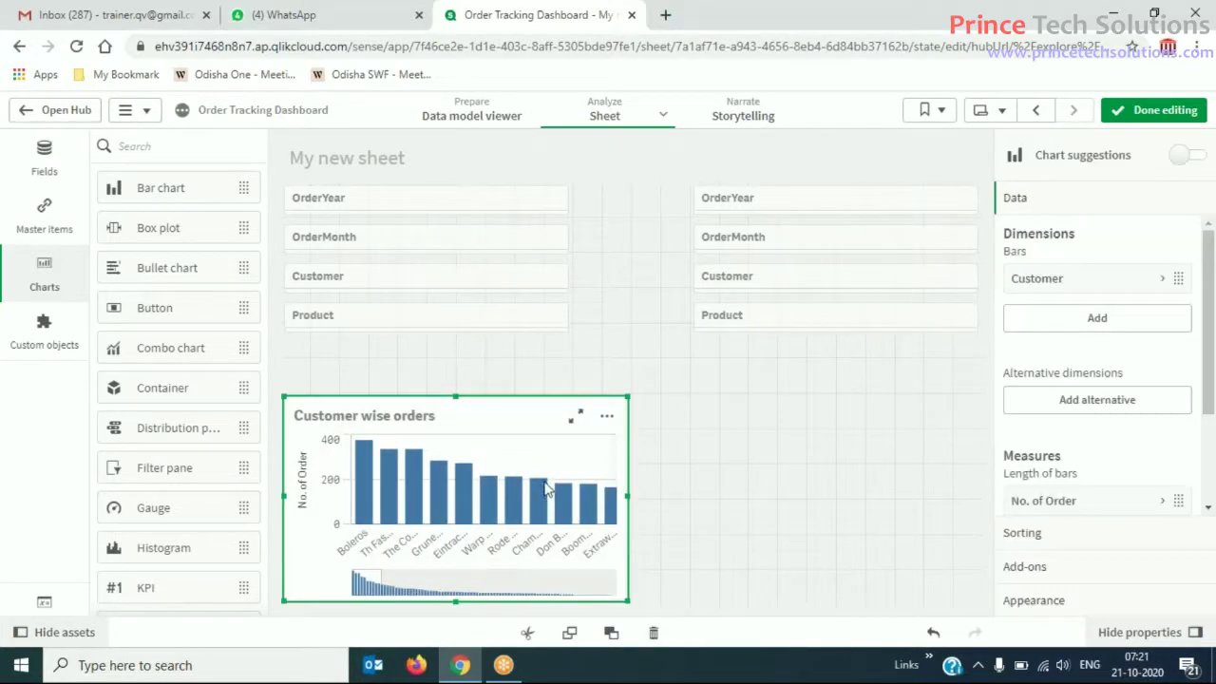
pyautogui.click(1072, 599)
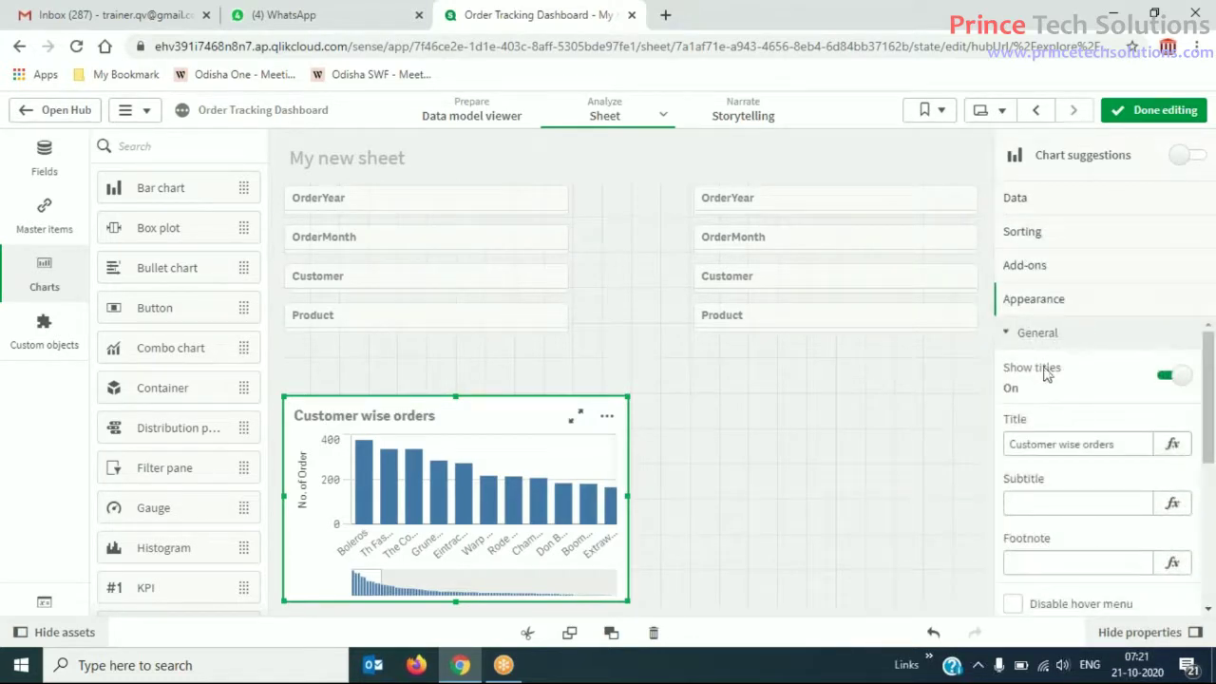
pyautogui.click(1007, 332)
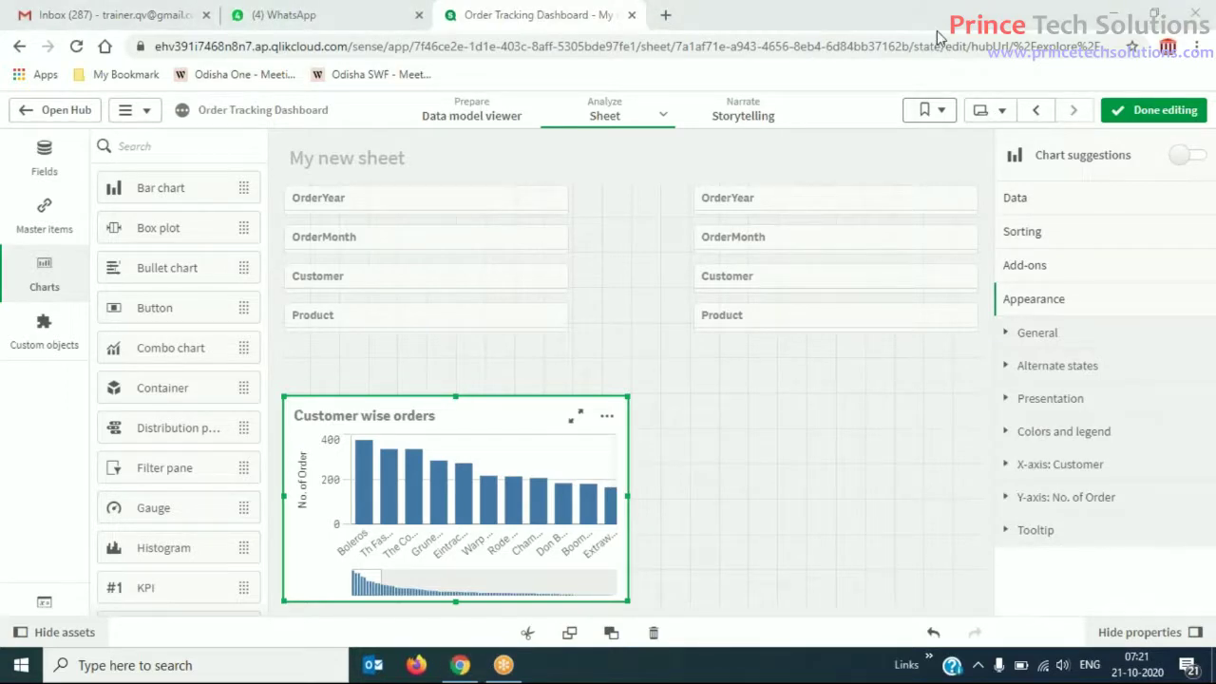
pyautogui.click(1060, 432)
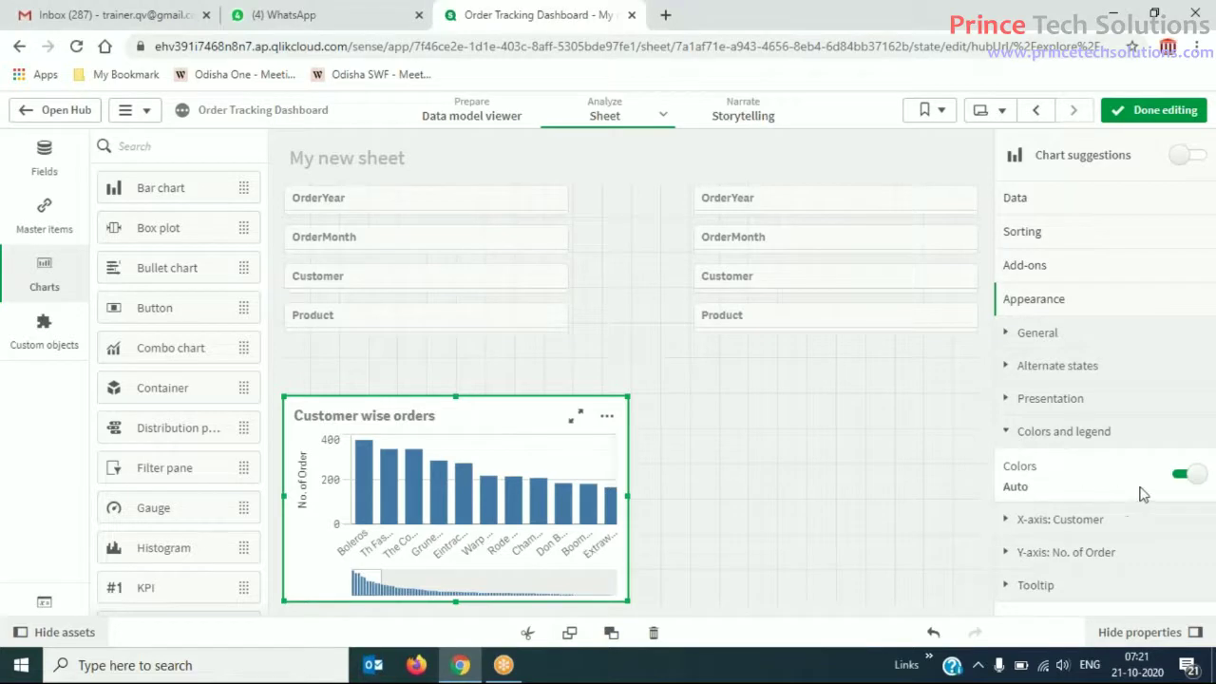
pyautogui.click(1186, 473)
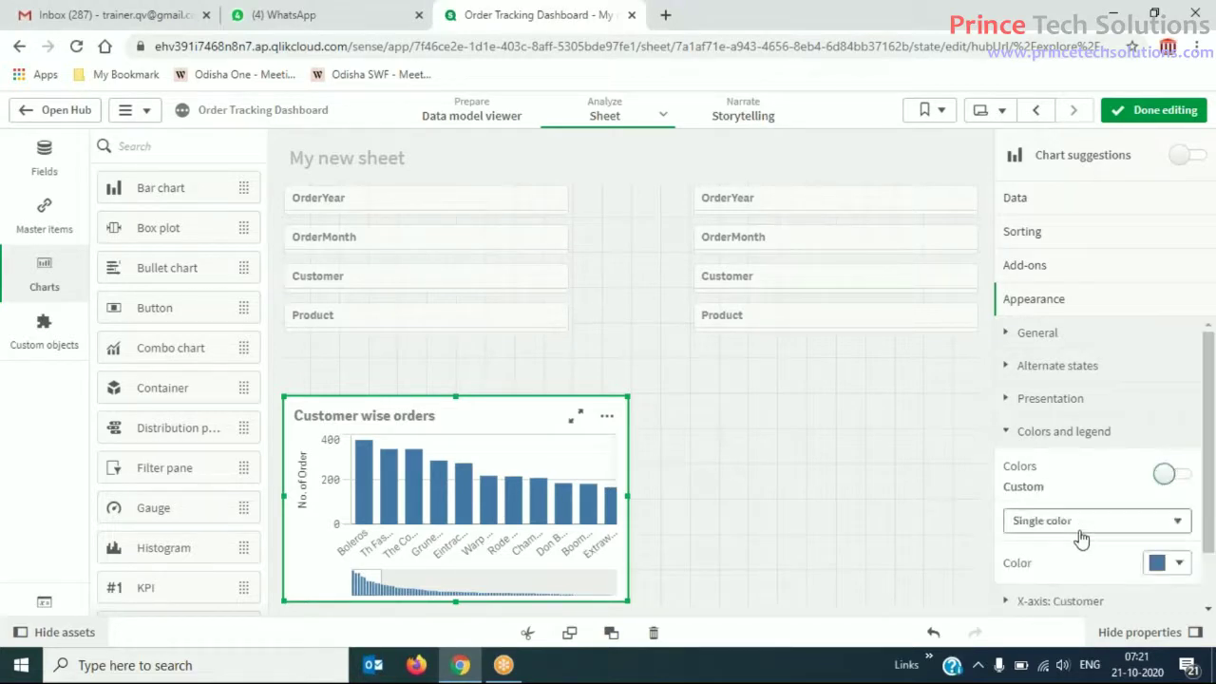
pyautogui.click(1144, 522)
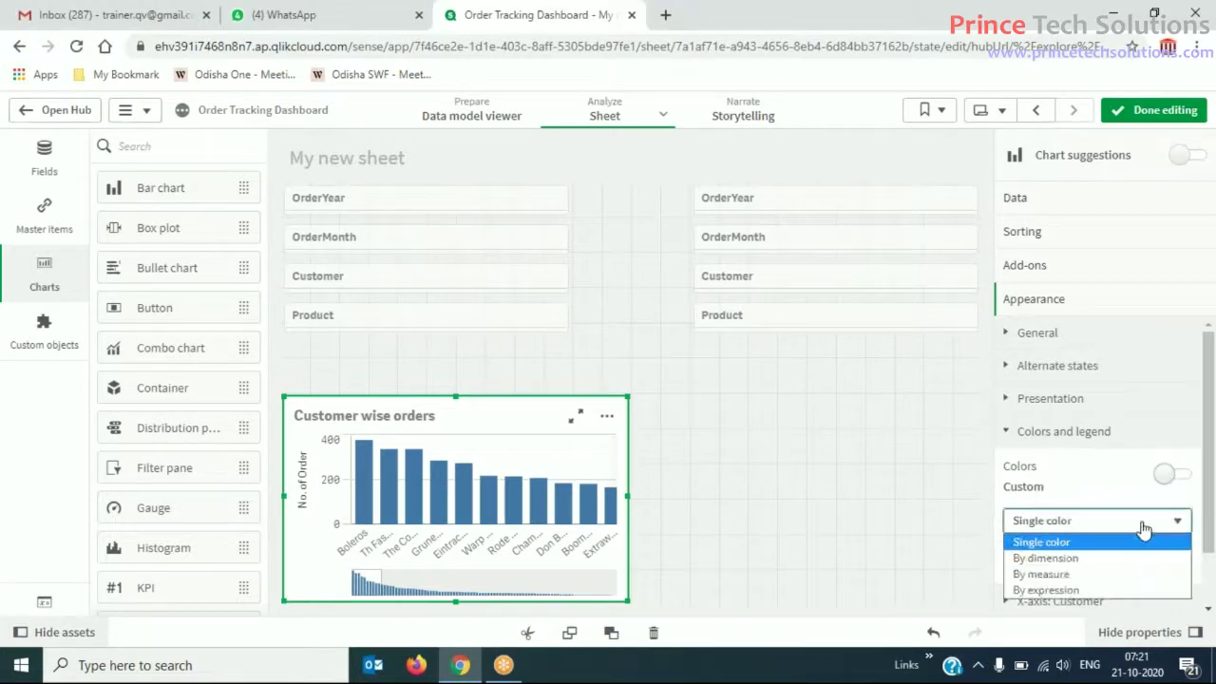
pyautogui.click(1067, 560)
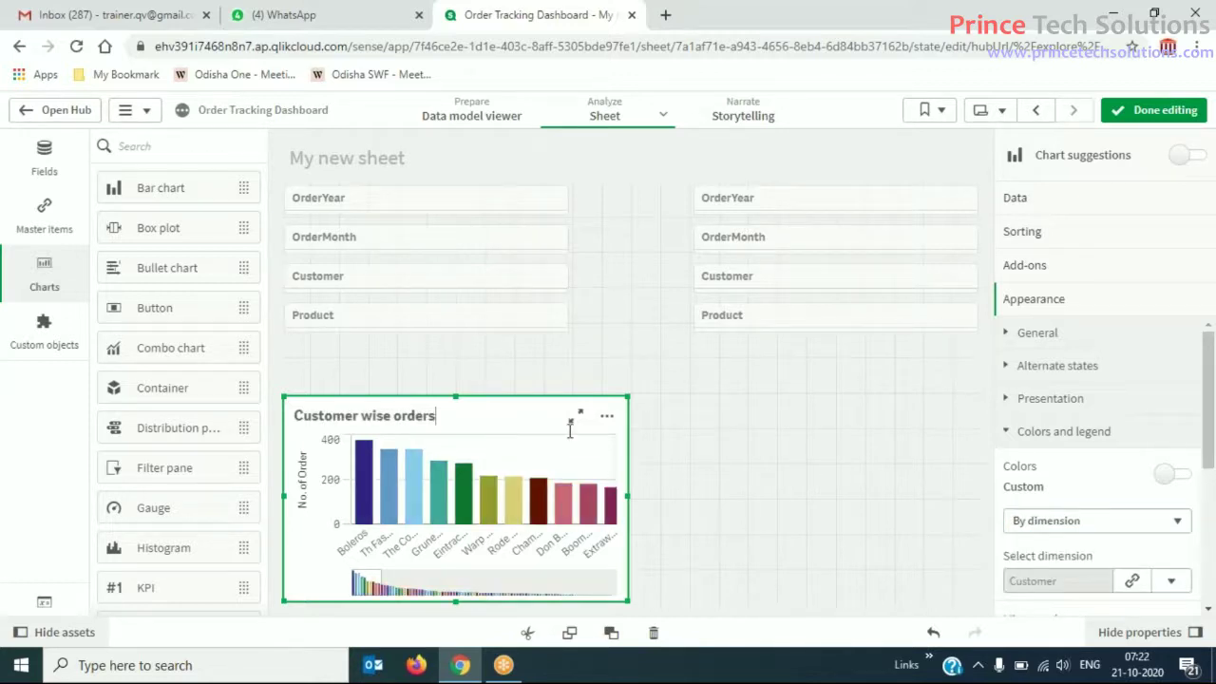
pyautogui.click(718, 470)
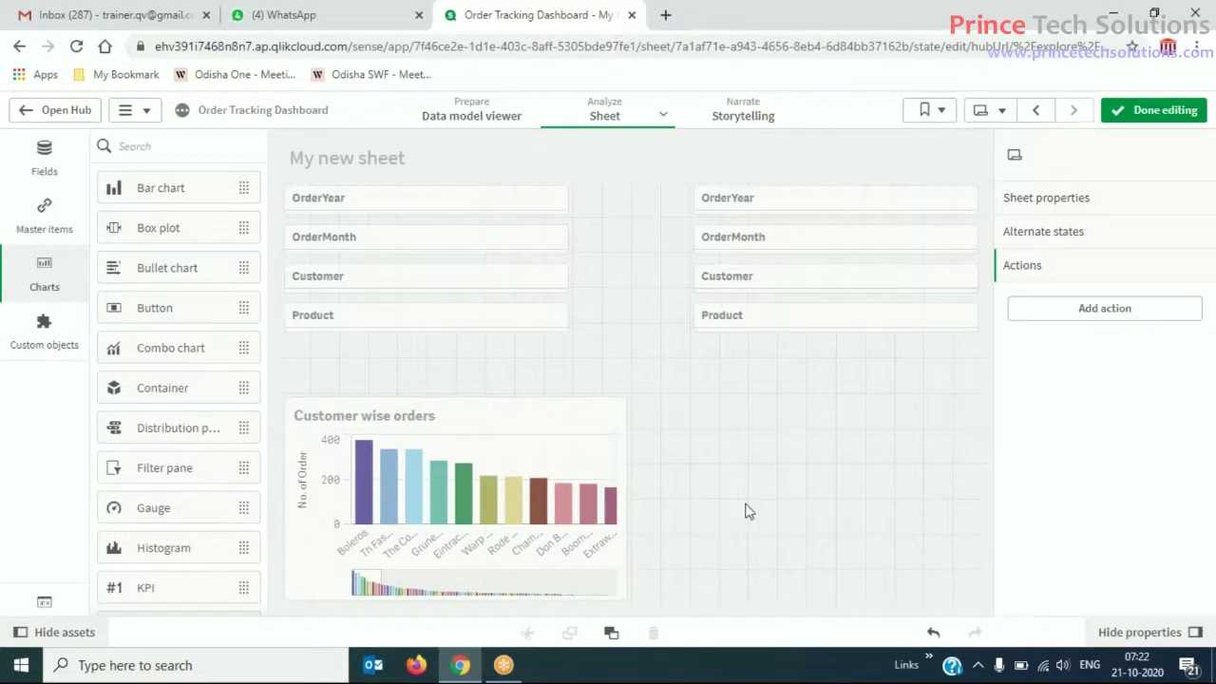
# Finish editing the sheet and return to analysis mode.
pyautogui.click(375, 202)
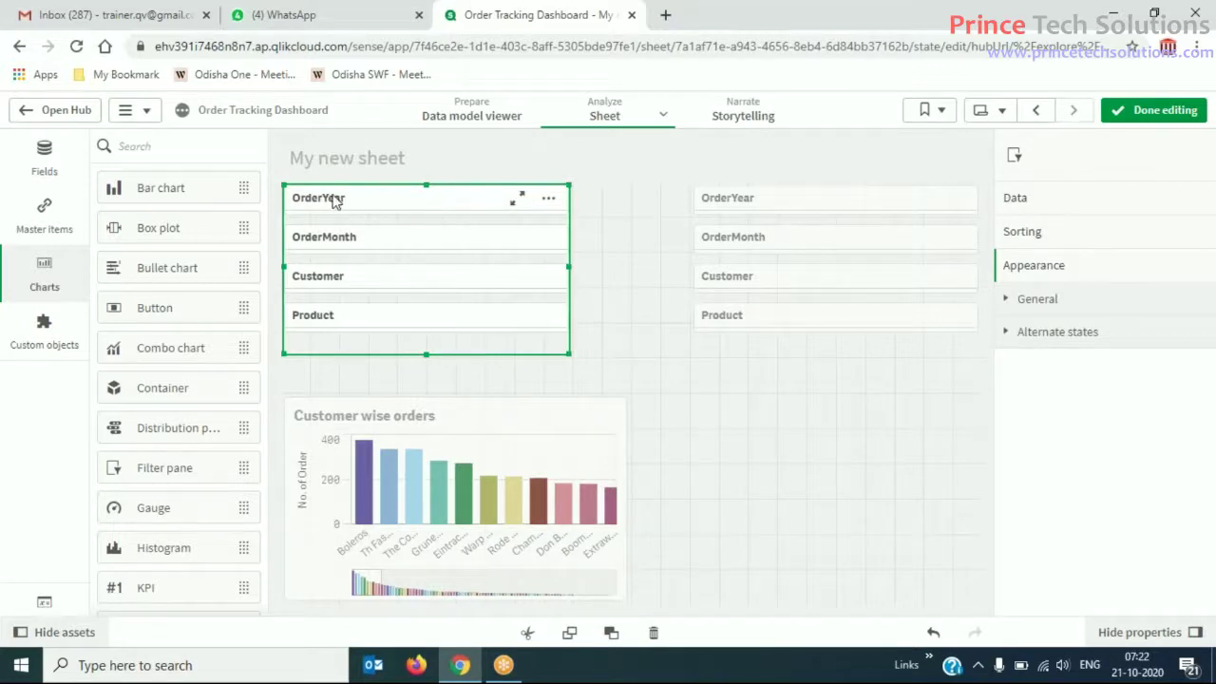
pyautogui.click(751, 414)
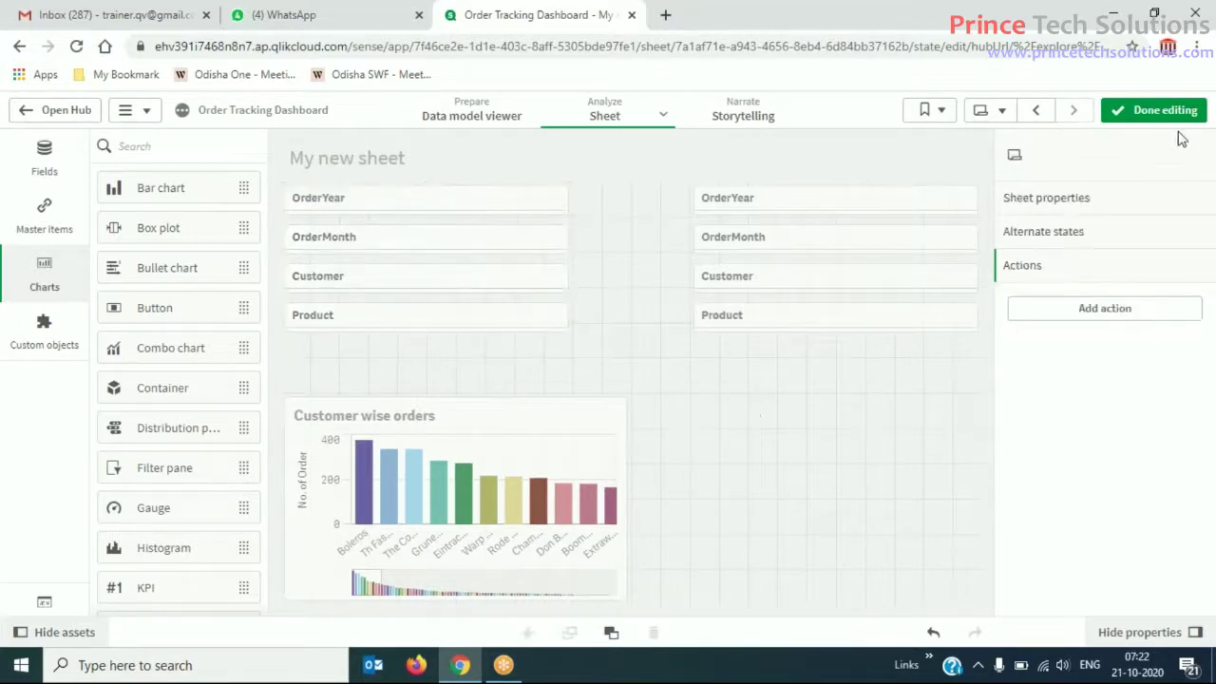
pyautogui.click(1178, 112)
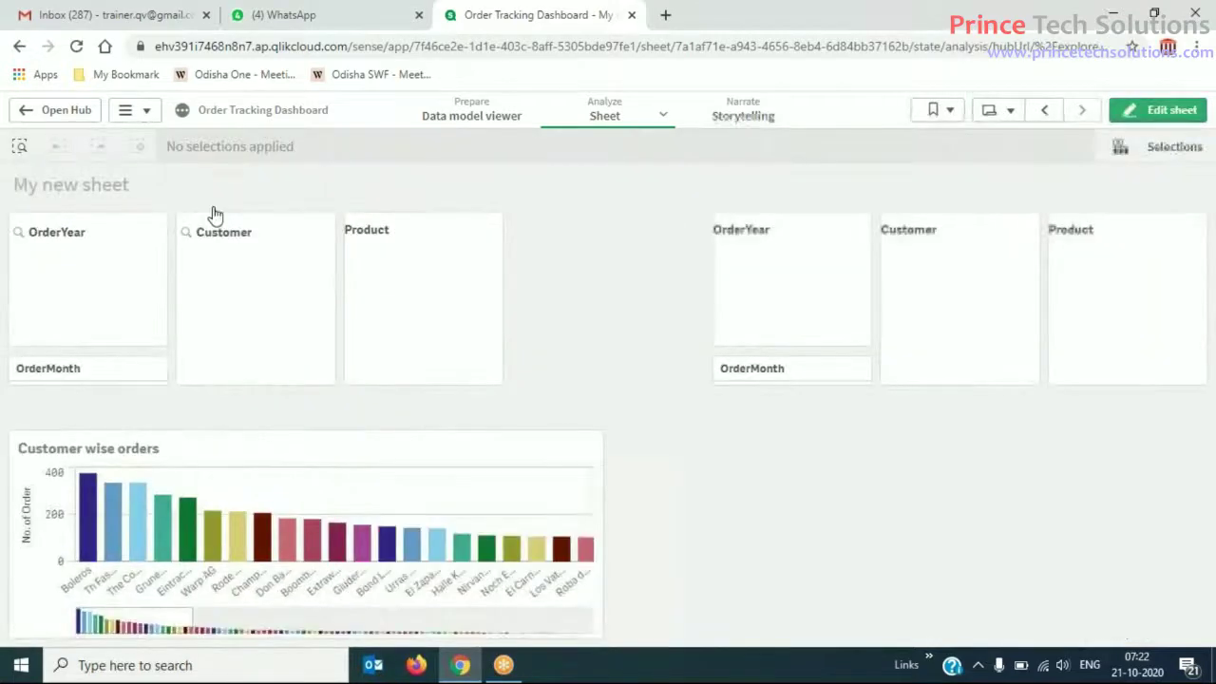
# In the first filter pane, select OrderYear 2010 and clear it, and repeat with the customer Art et Fashion.
pyautogui.click(102, 276)
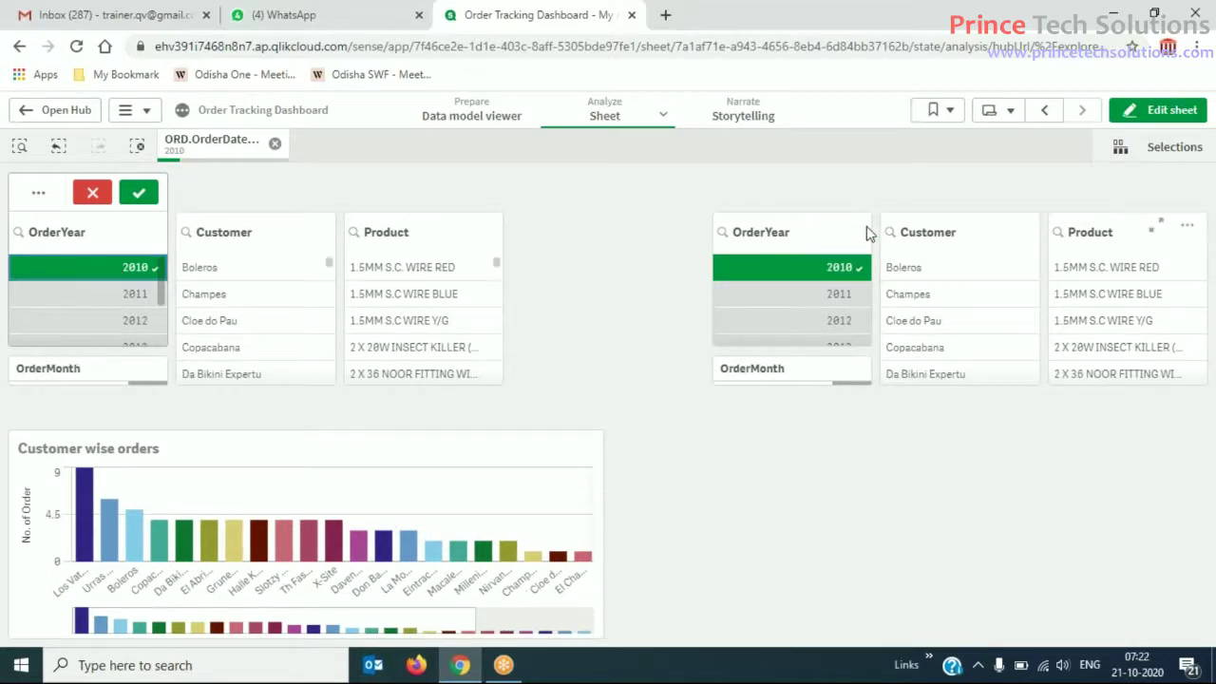
pyautogui.click(101, 266)
pyautogui.click(185, 296)
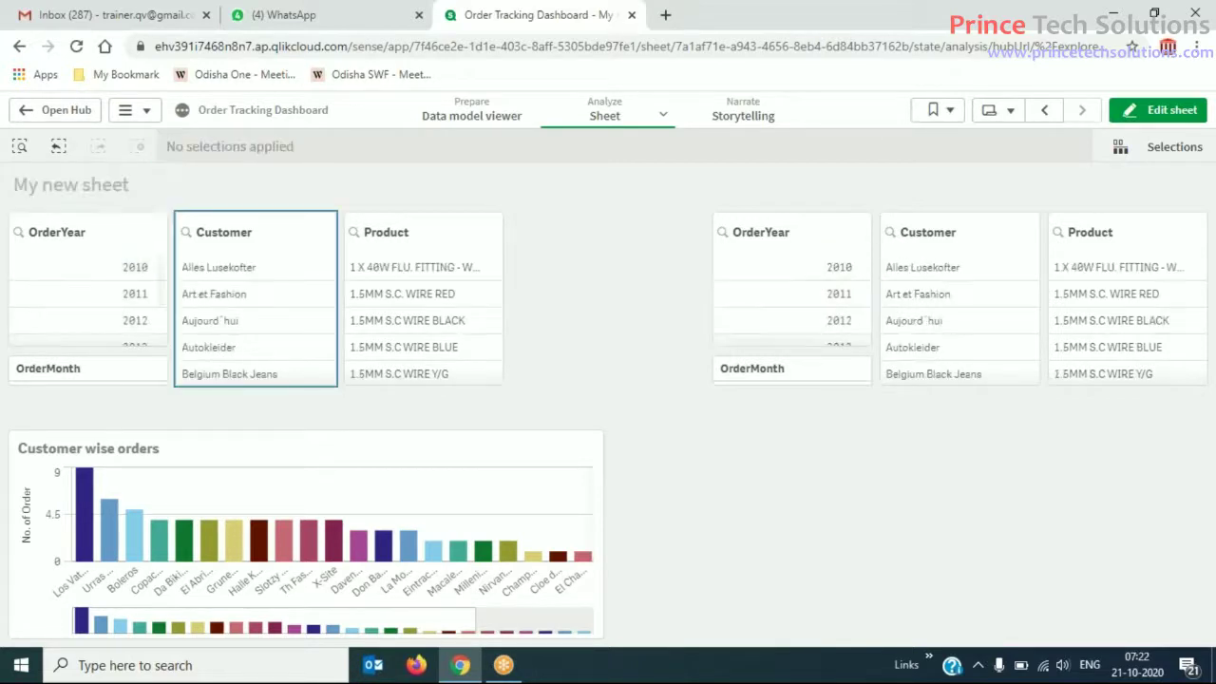
pyautogui.click(214, 293)
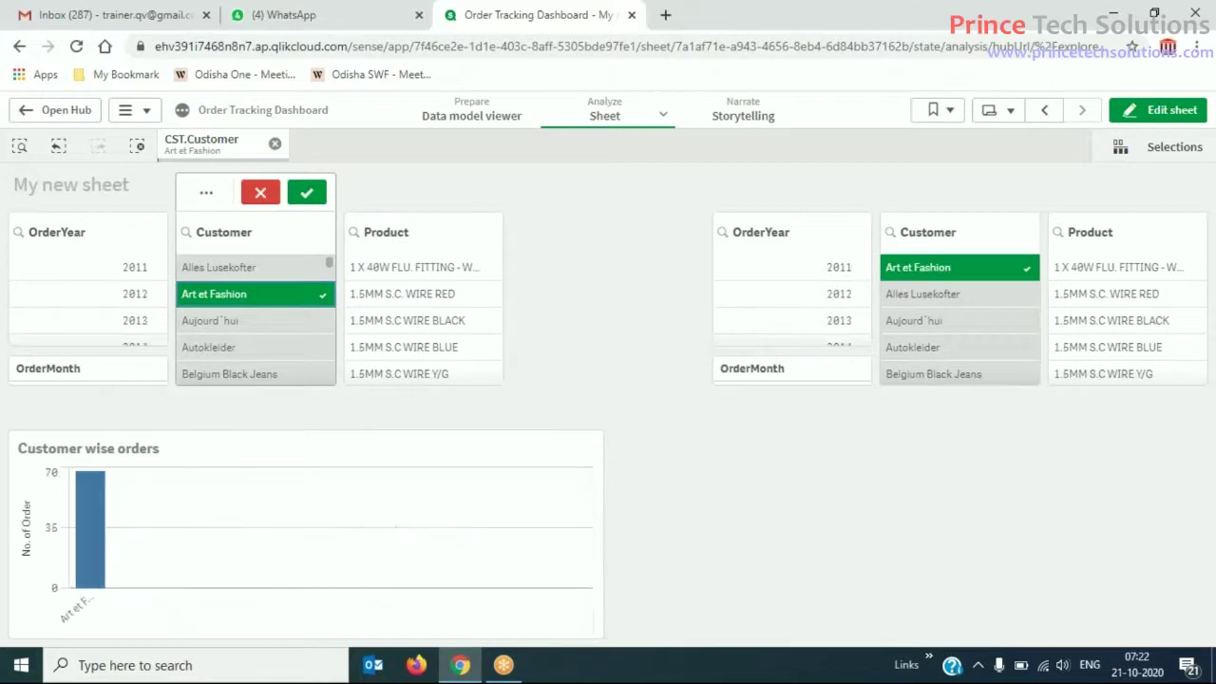
pyautogui.click(245, 300)
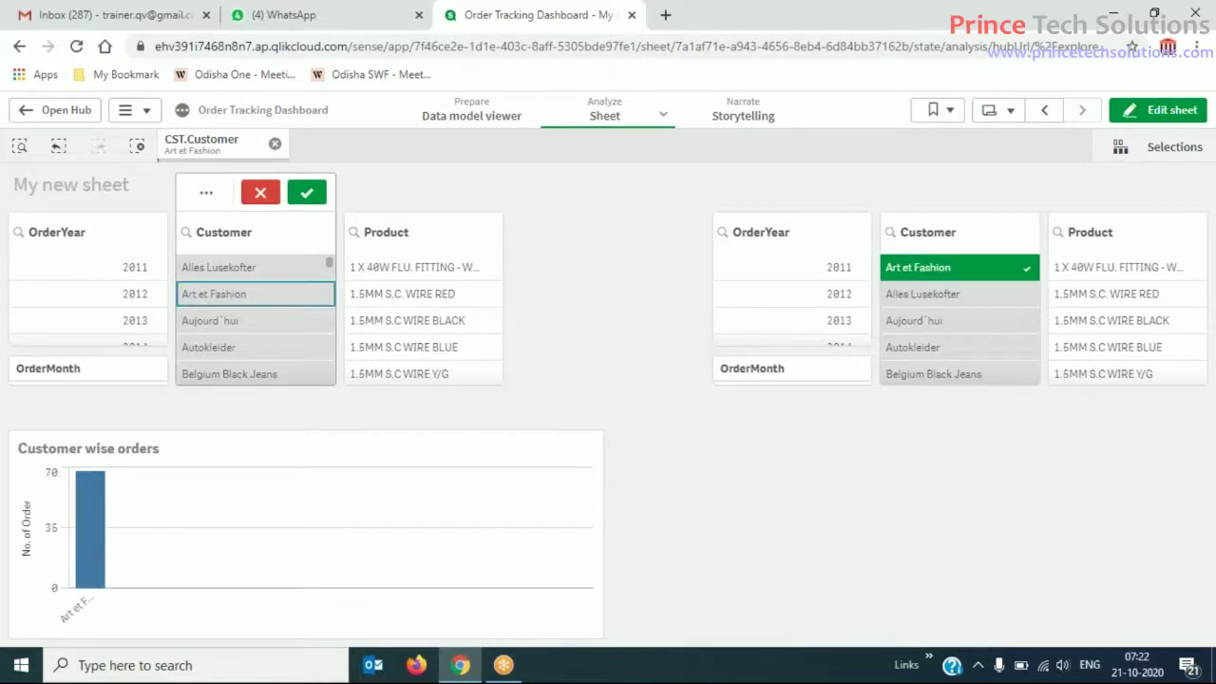
# Select the product 1.5MM S.C WIRE BLACK in the first filter pane and confirm the selection.
pyautogui.click(387, 318)
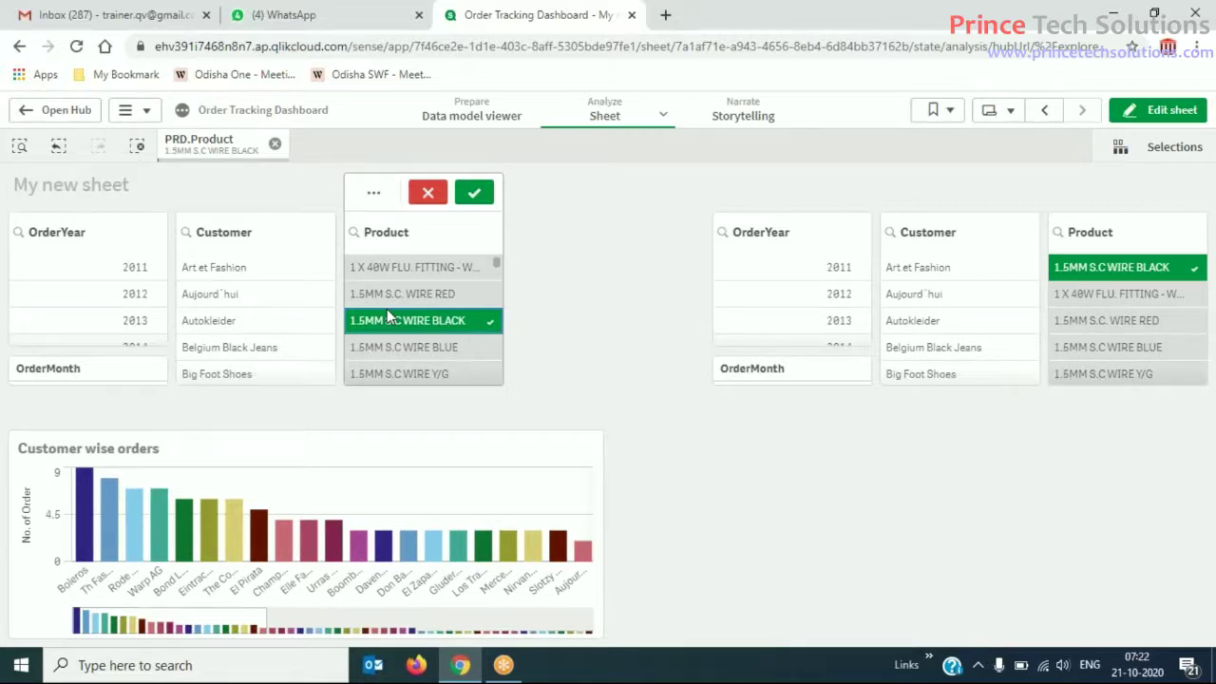
pyautogui.click(474, 193)
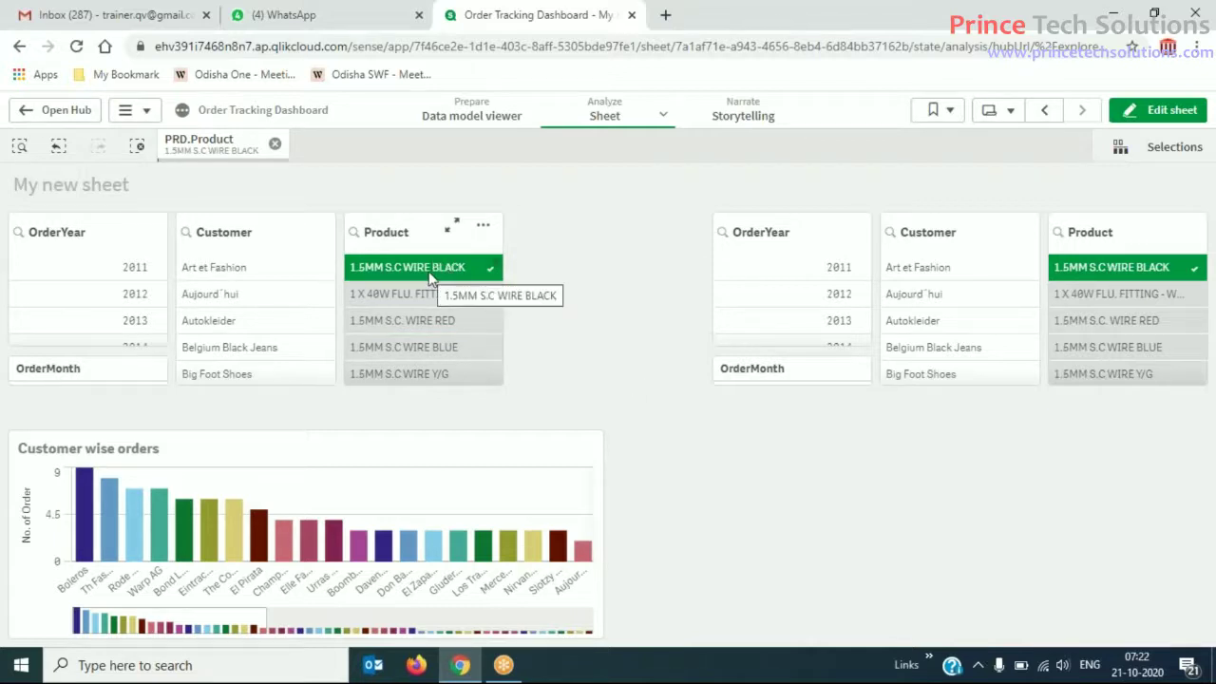
# Add the product 1 X 40W FLU. FITTING - WINLITE to the first filter pane's selection, confirm it, and clear the product selection.
pyautogui.click(423, 296)
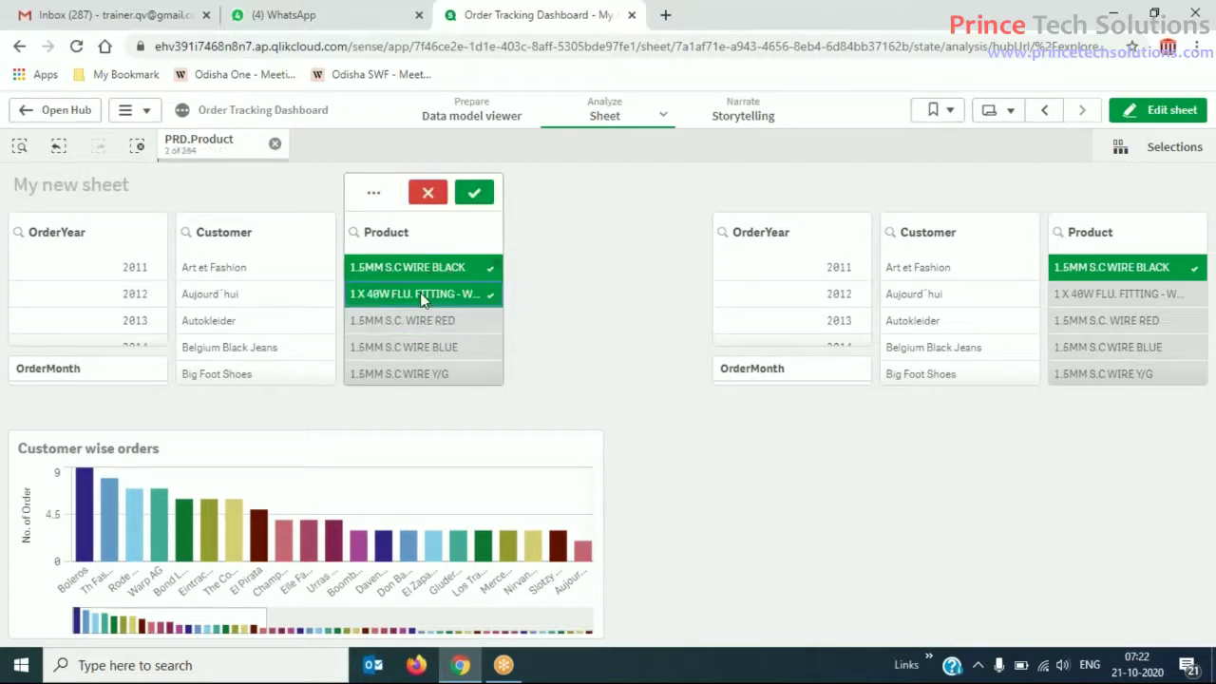
pyautogui.click(474, 192)
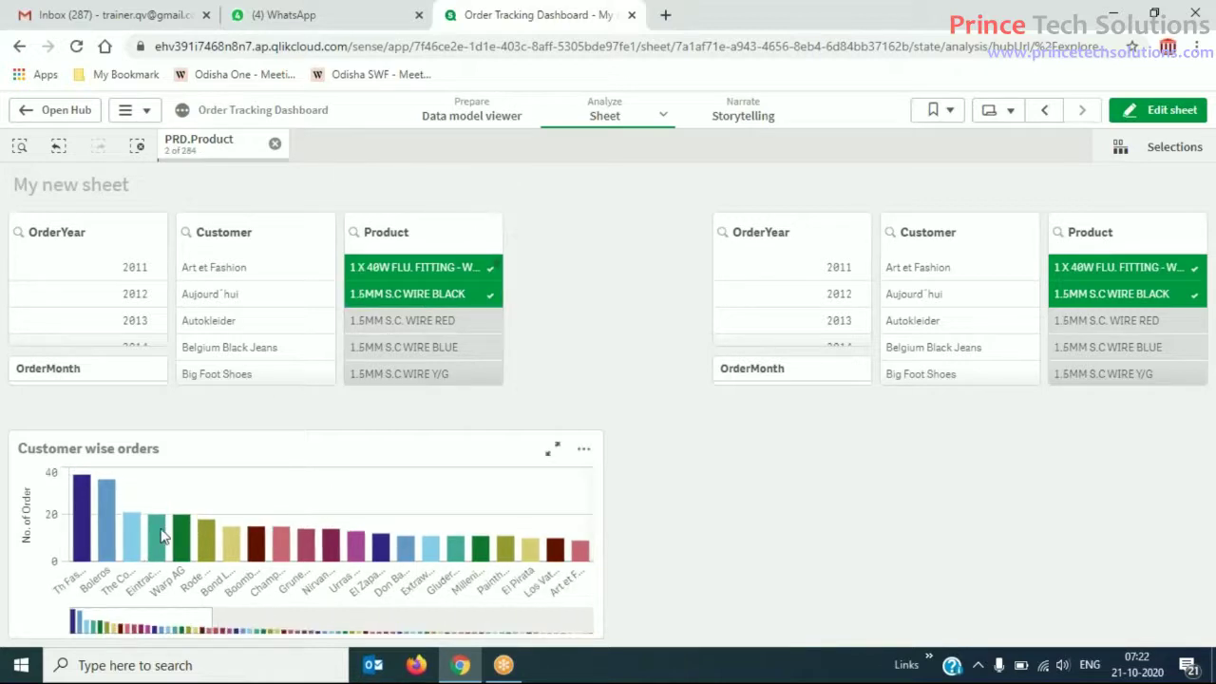
pyautogui.moveTo(165, 534)
pyautogui.click(457, 232)
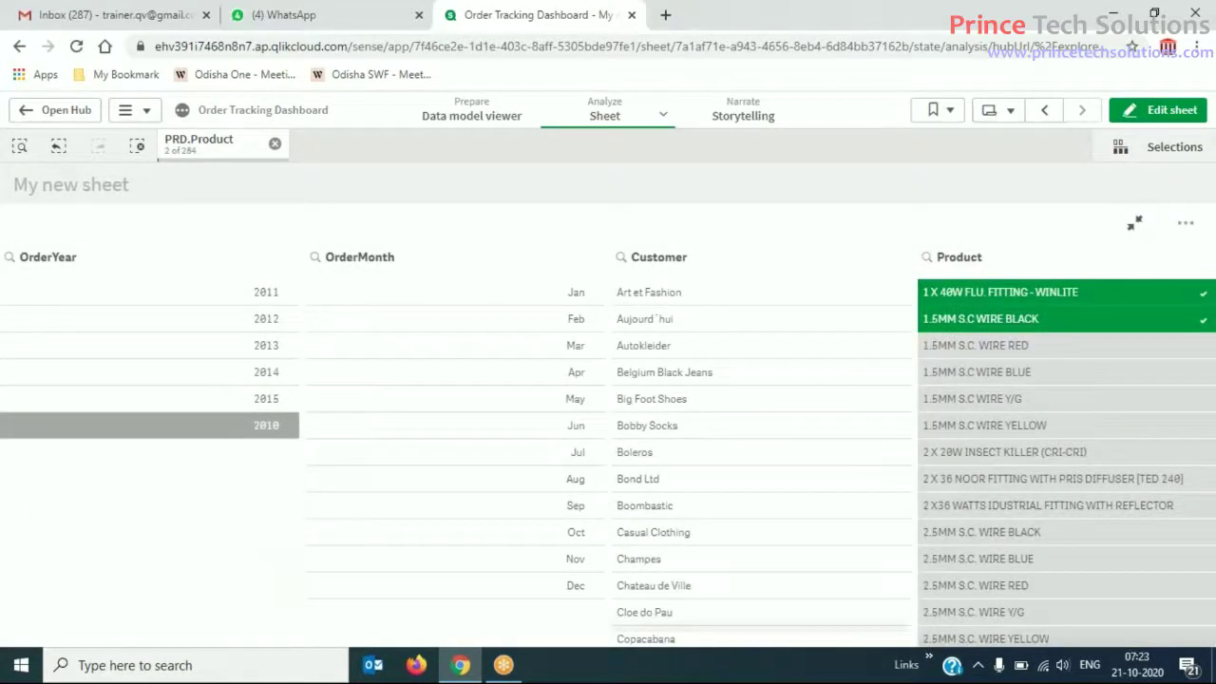
pyautogui.click(1134, 222)
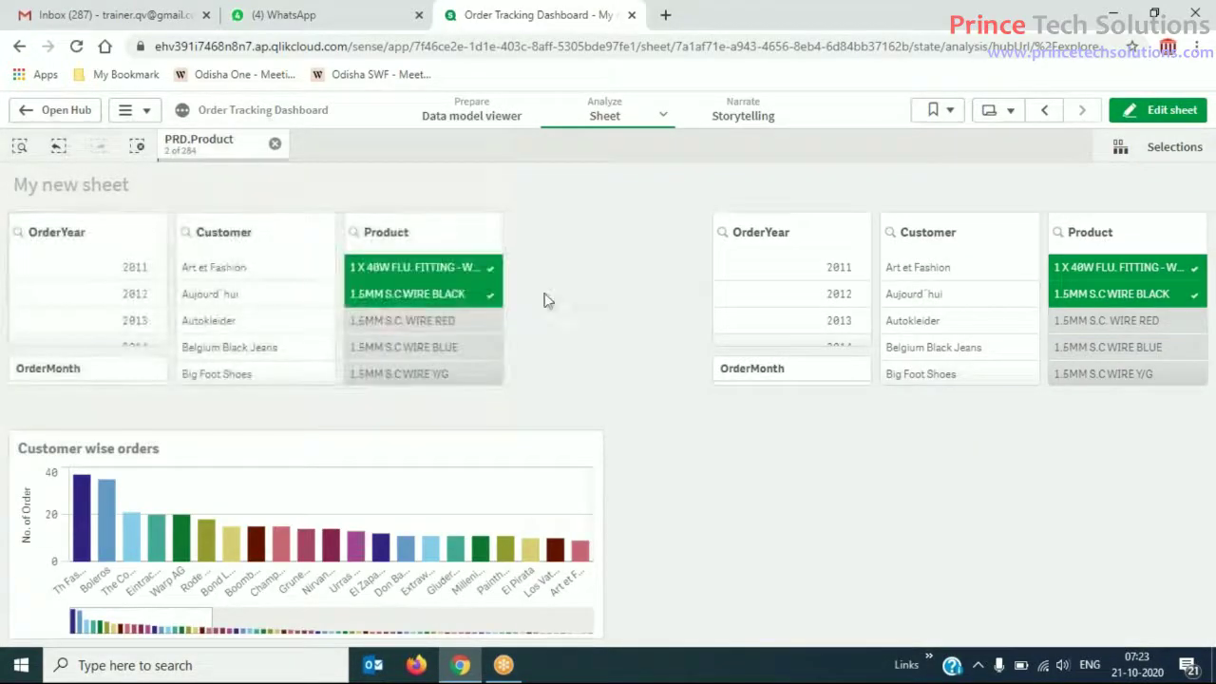
pyautogui.click(275, 147)
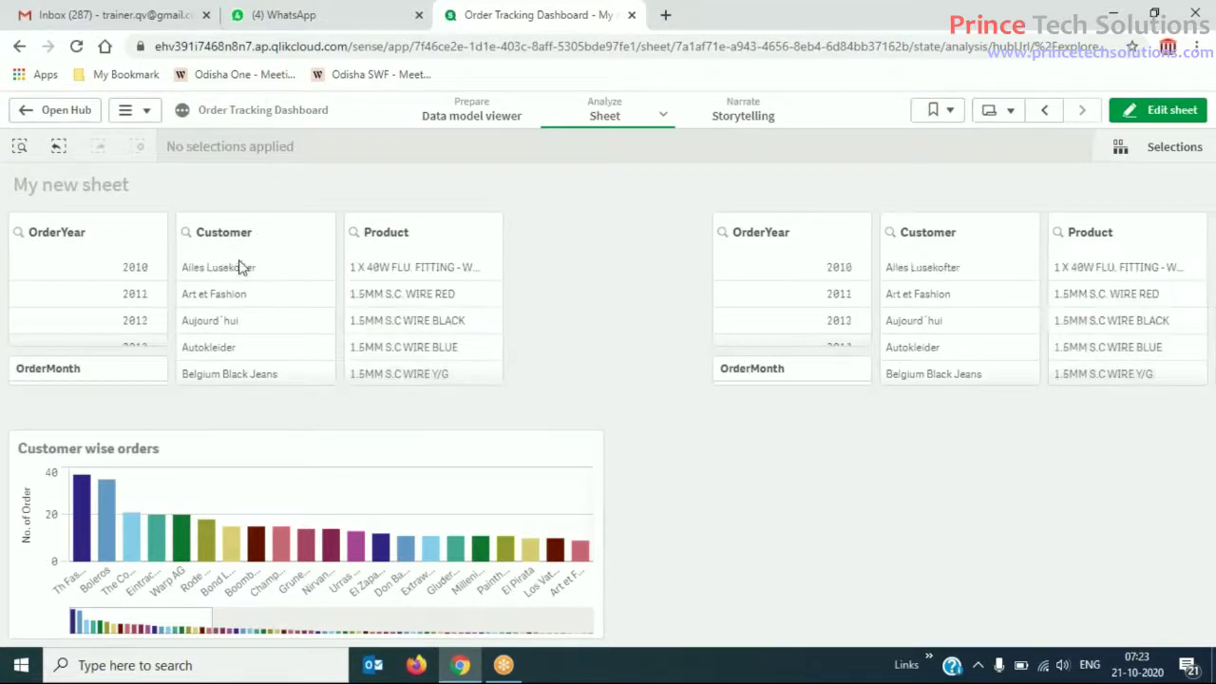
# Select the months Mar and Feb under OrderMonth in the first filter pane.
pyautogui.click(114, 368)
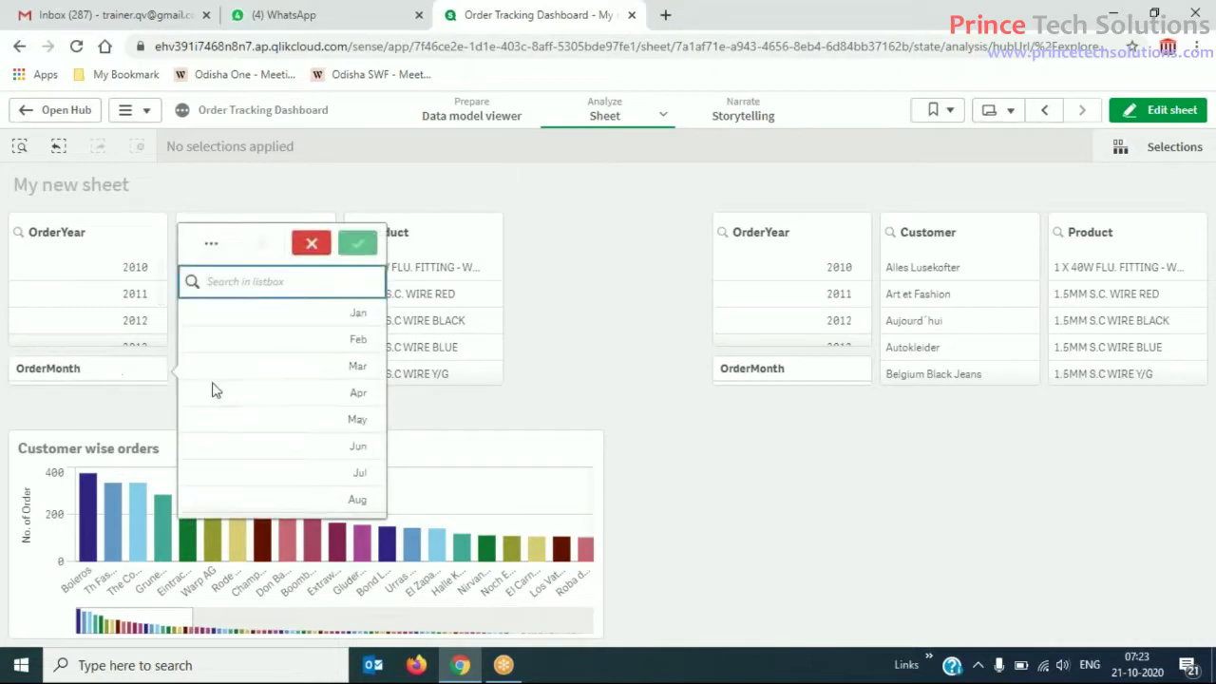
pyautogui.click(339, 369)
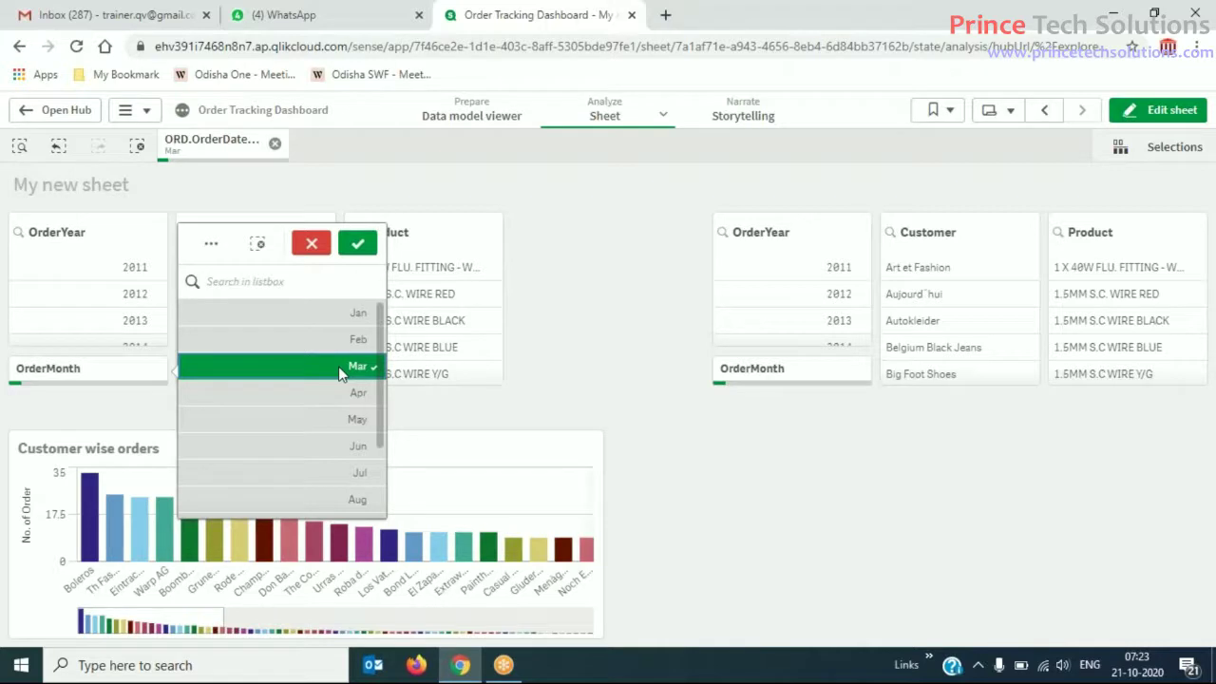
pyautogui.click(350, 342)
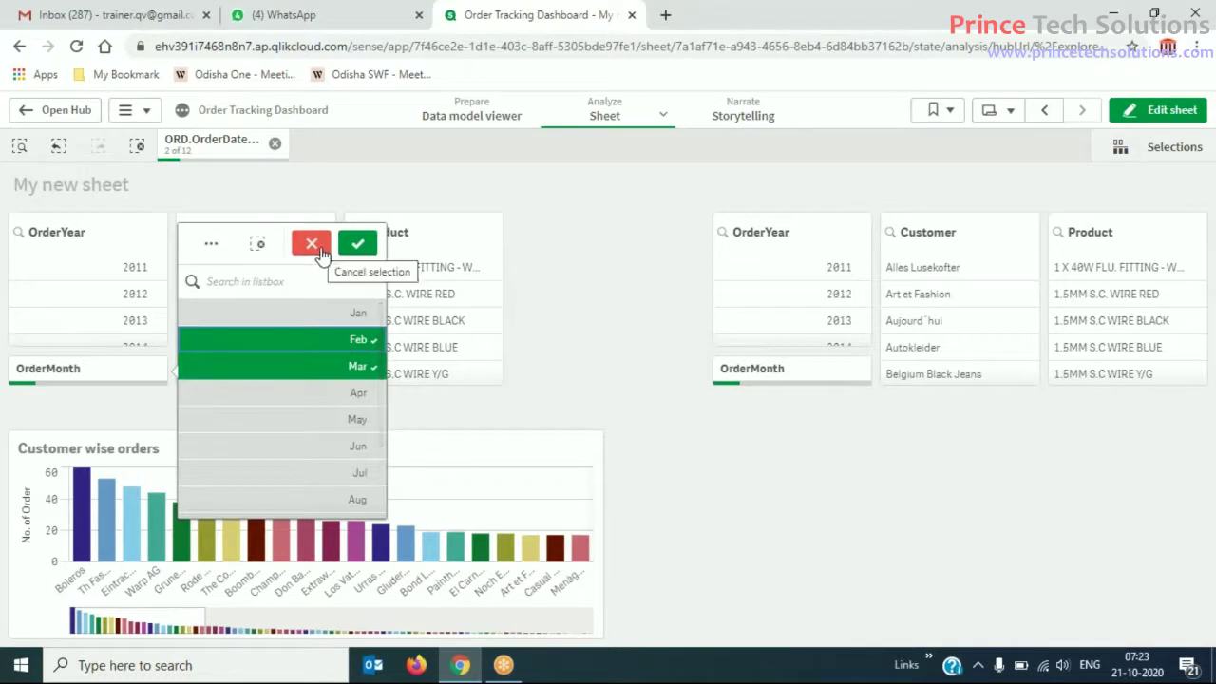
pyautogui.click(838, 387)
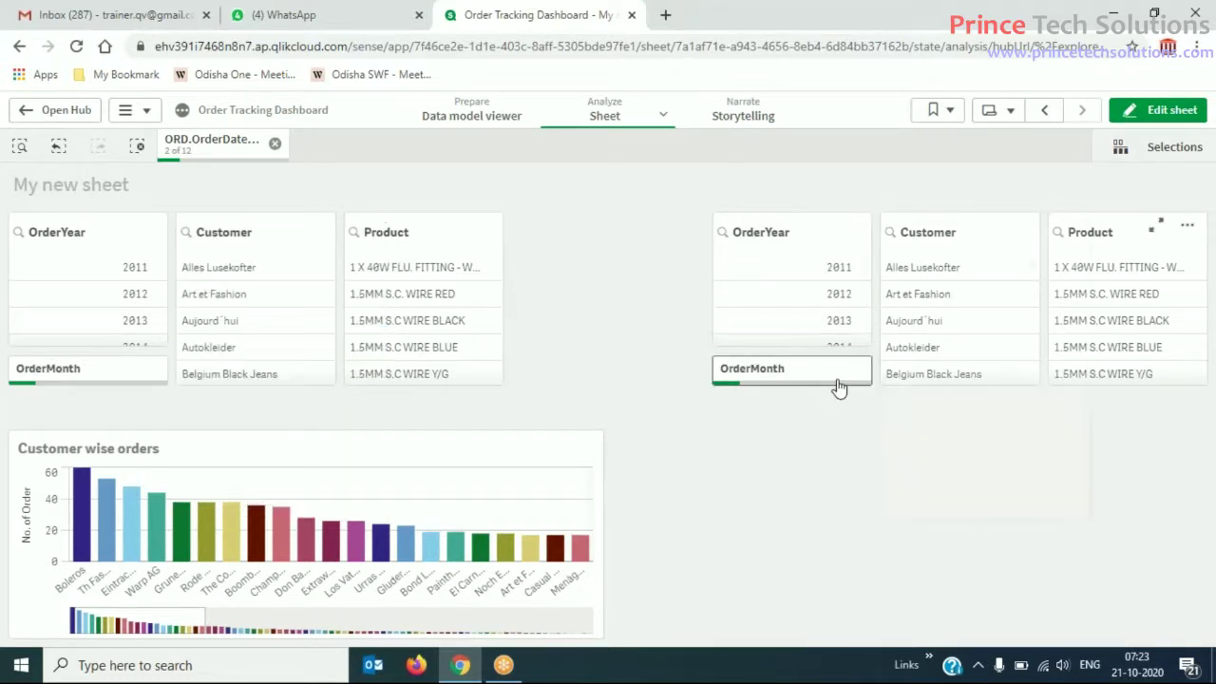
# Select May and Apr under OrderMonth in the second filter pane, cancel that selection, and clear the remaining month selection.
pyautogui.click(836, 388)
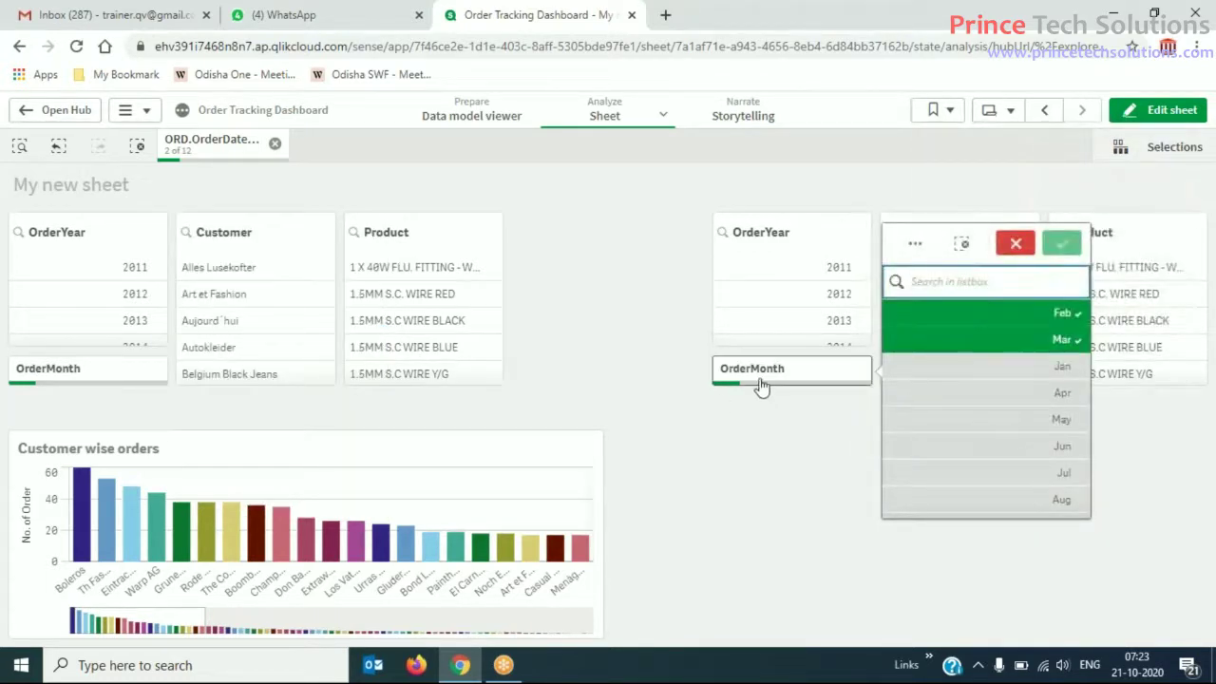
pyautogui.click(1061, 420)
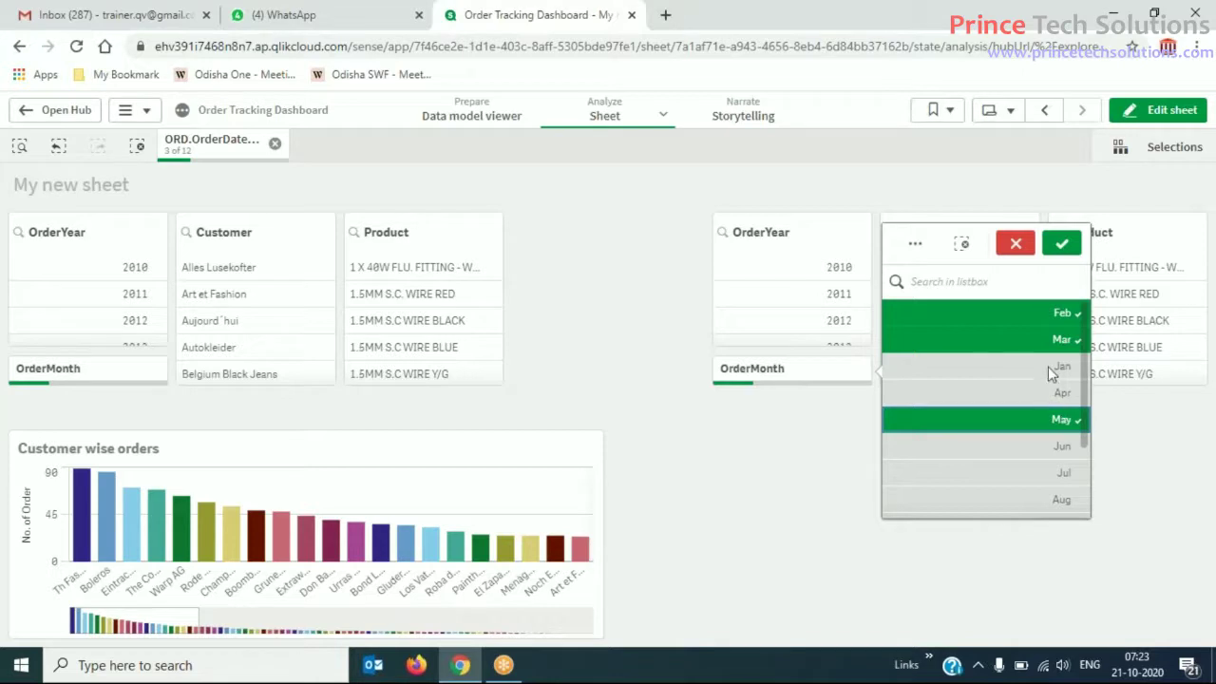
pyautogui.click(997, 392)
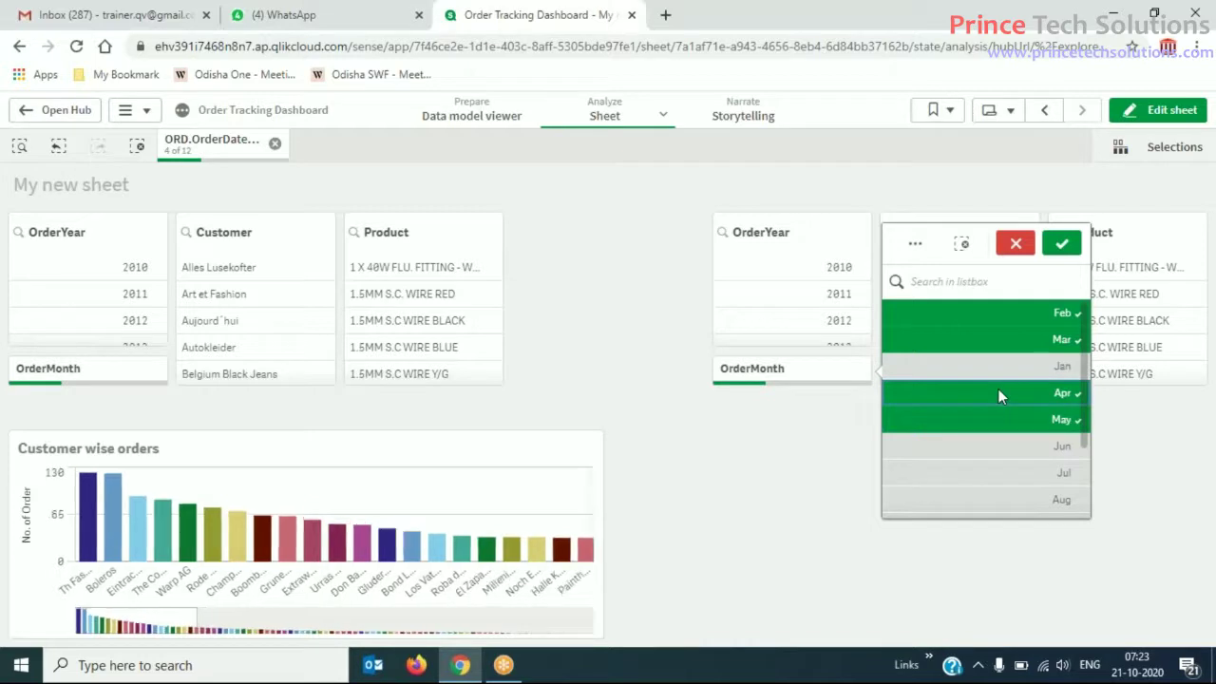
pyautogui.click(1015, 246)
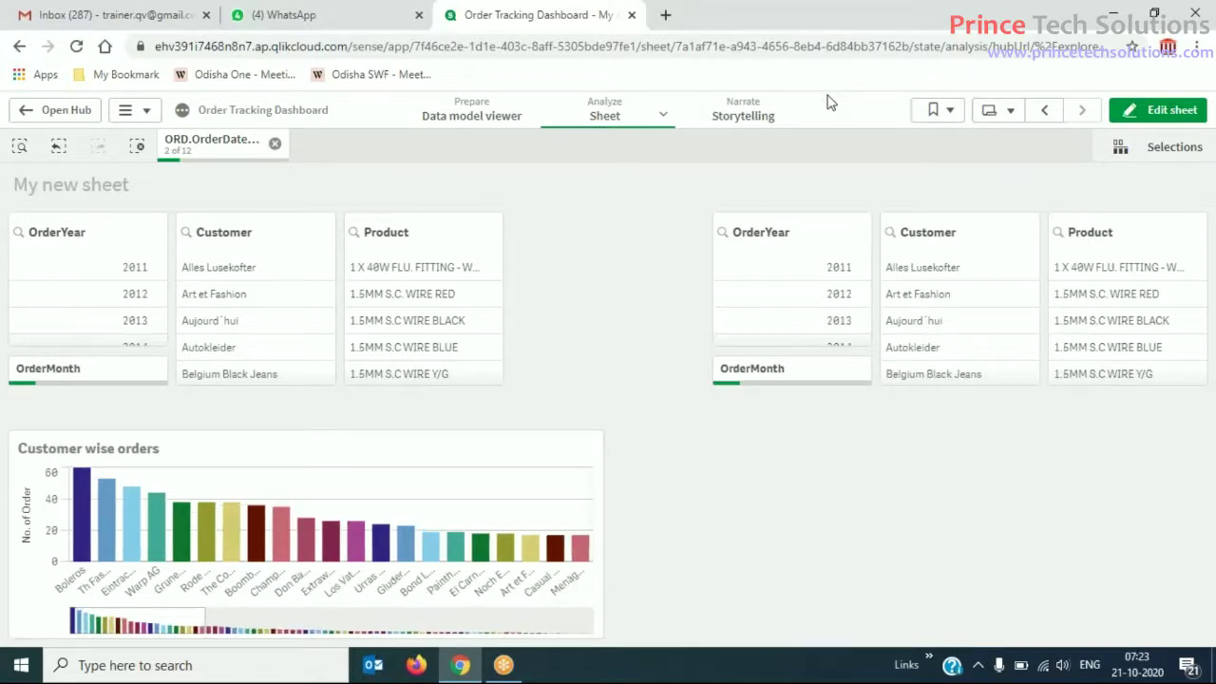
pyautogui.click(275, 145)
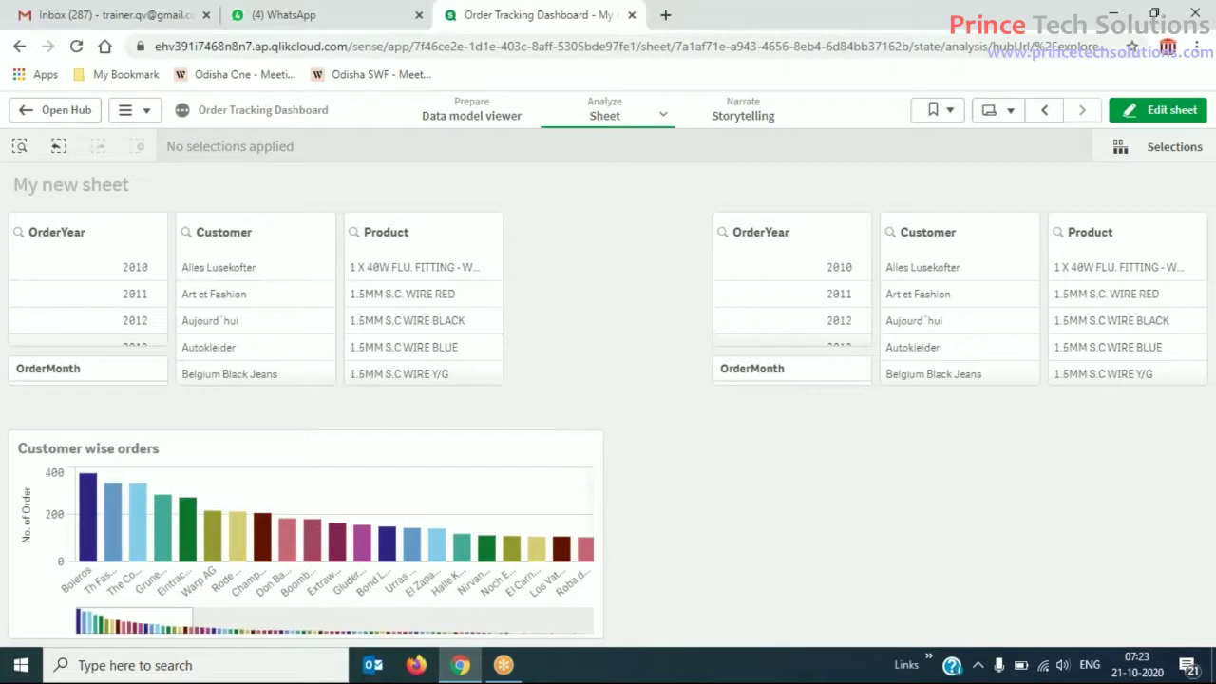
# Copy the Customer wise orders bar chart, paste the duplicate beside the original on the sheet, and finish editing.
pyautogui.click(1166, 111)
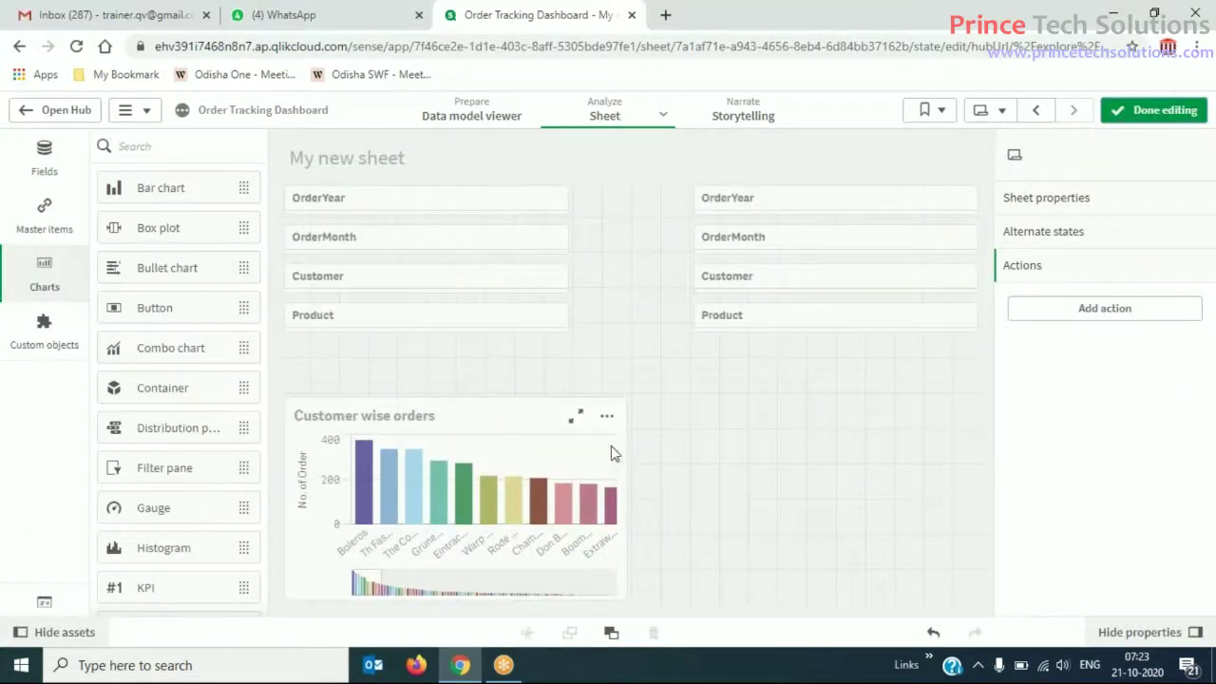
pyautogui.click(465, 436)
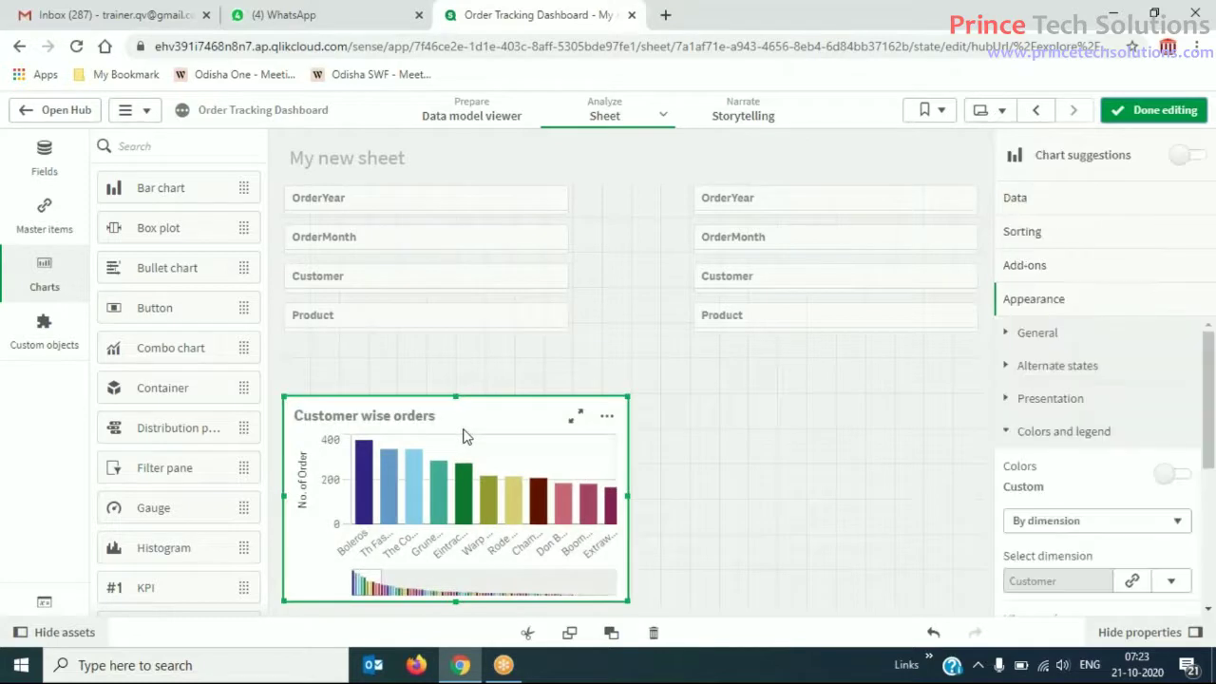
pyautogui.press('Escape')
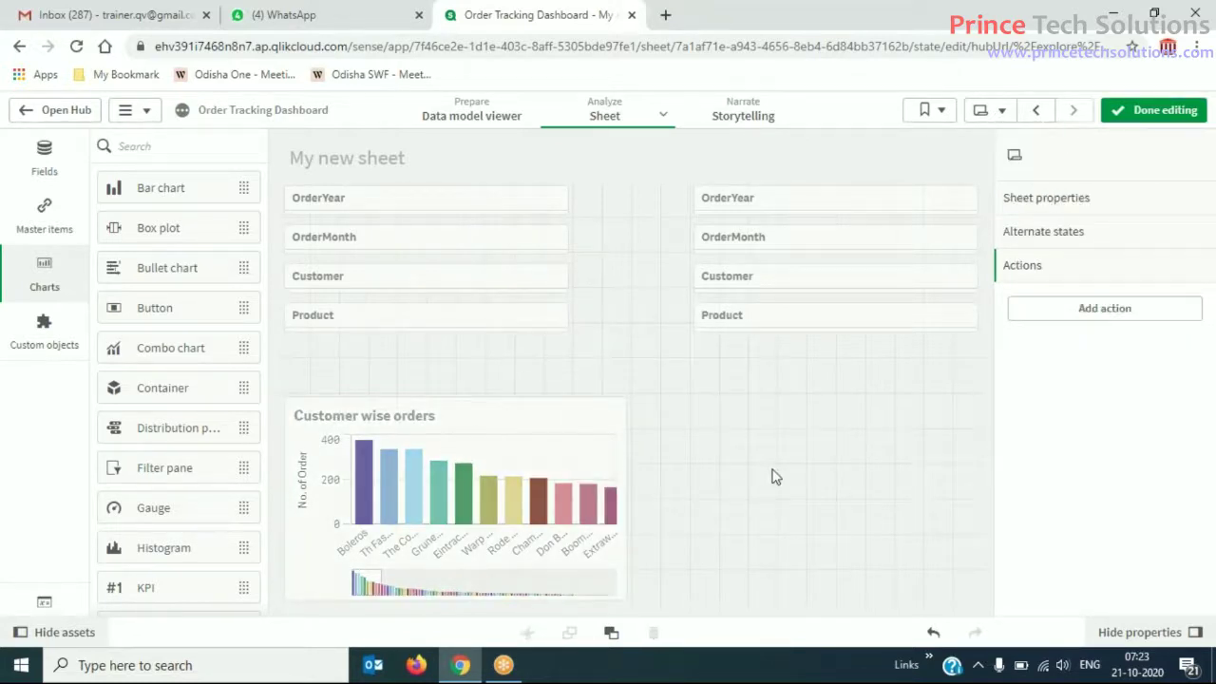
pyautogui.hotkey('ctrl', 'v')
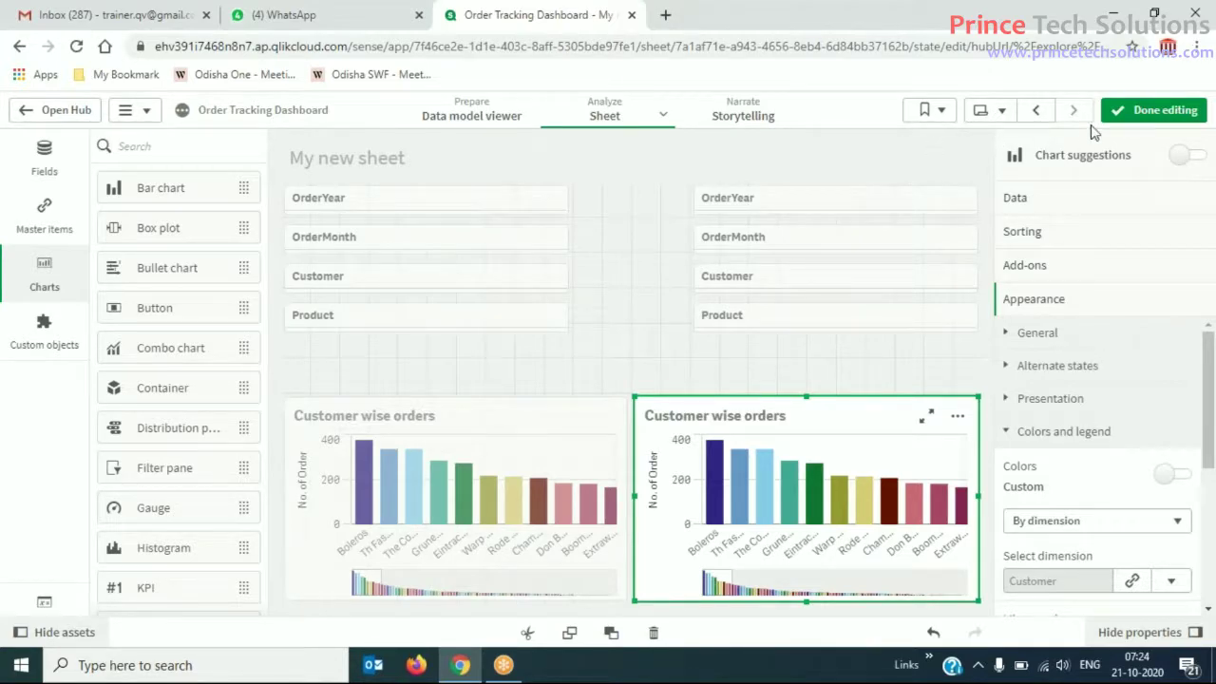
pyautogui.click(1126, 112)
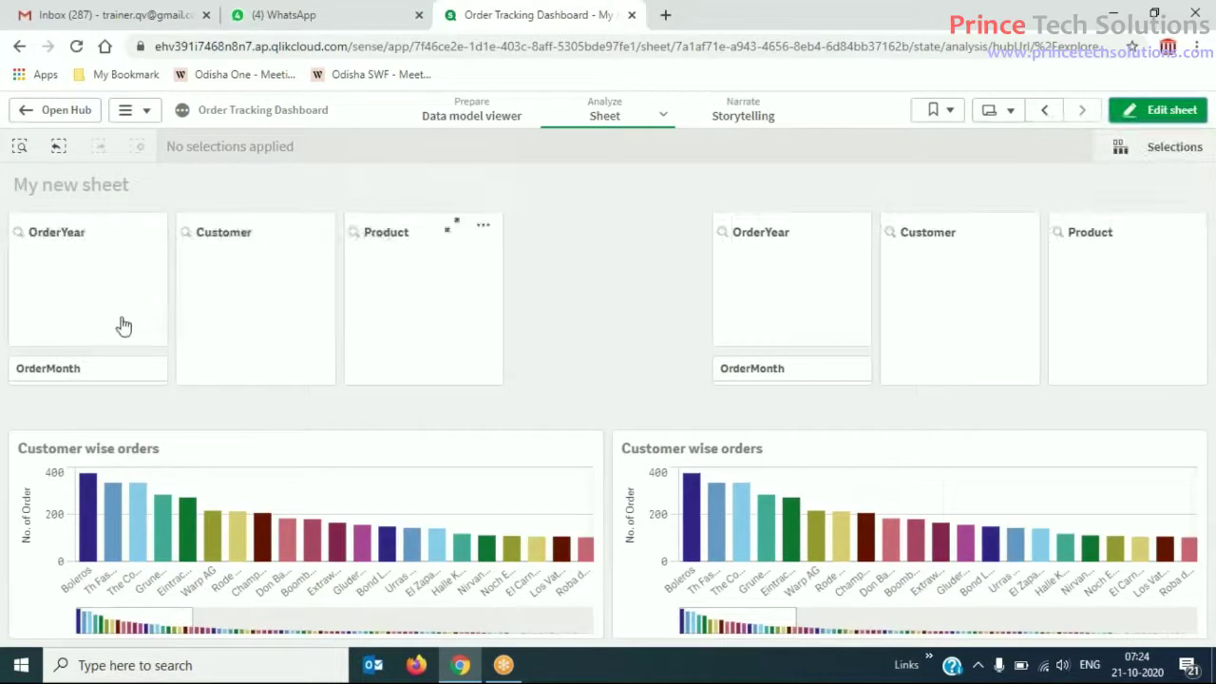
# Select OrderMonth Apr in the first filter pane, add Feb in the second filter pane, and clear the month selection.
pyautogui.click(107, 378)
pyautogui.click(352, 394)
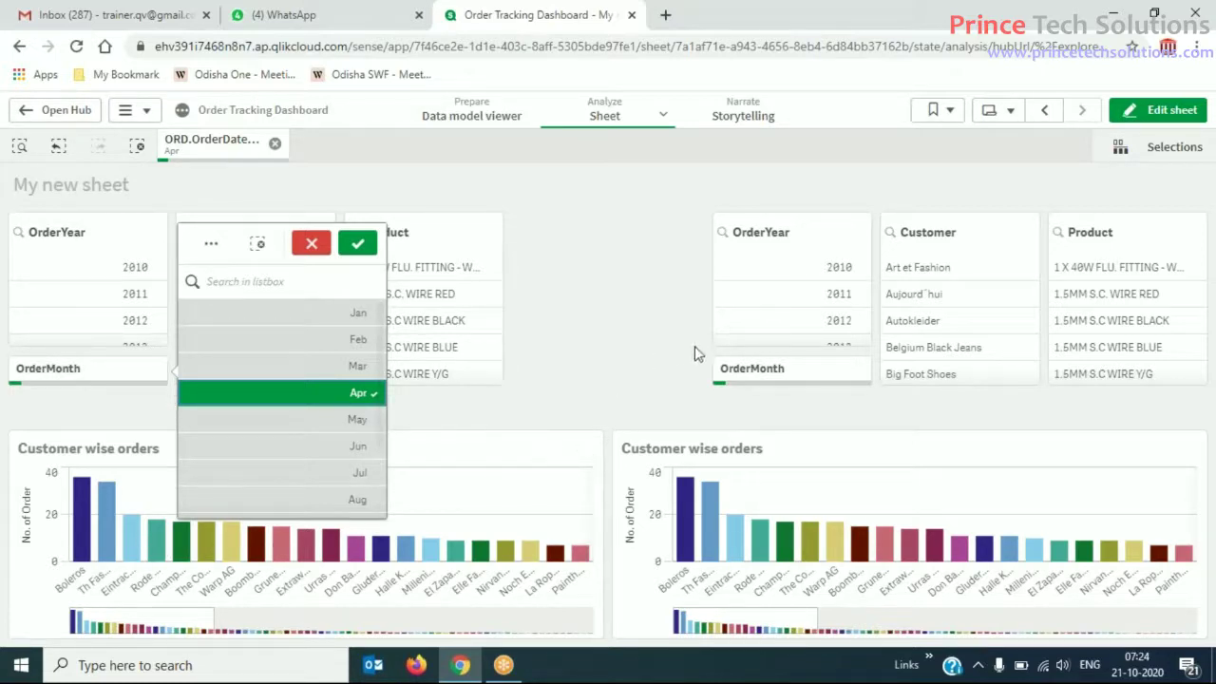
pyautogui.click(789, 374)
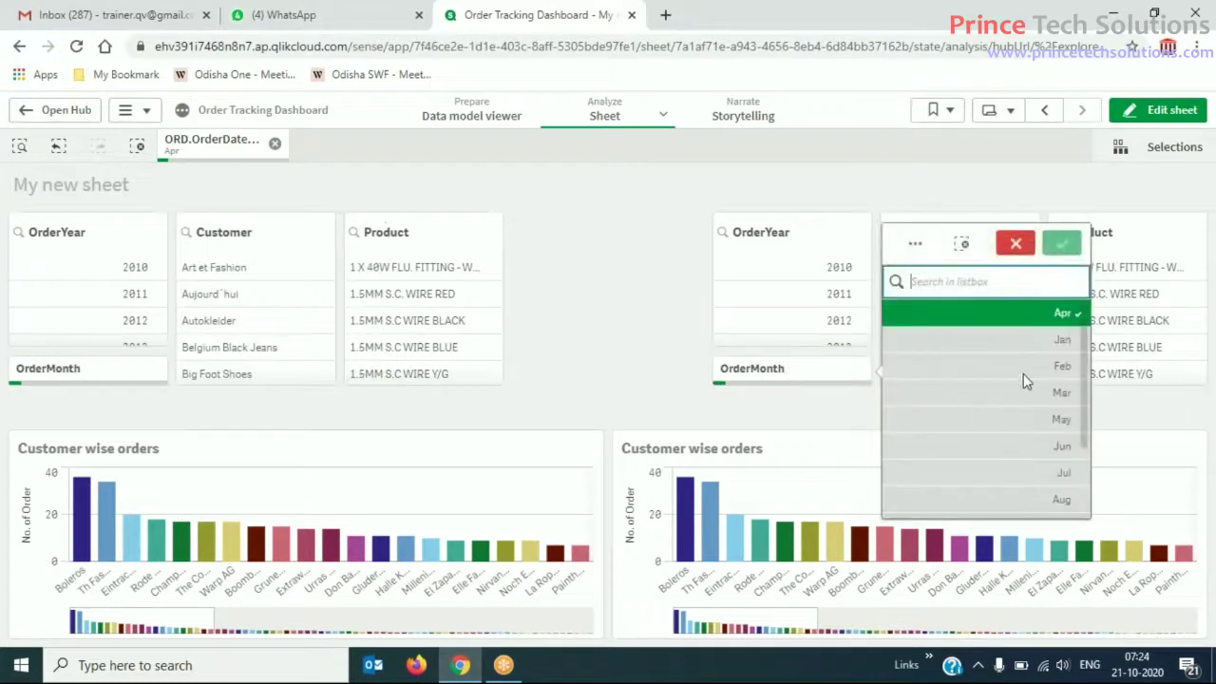
pyautogui.click(1036, 367)
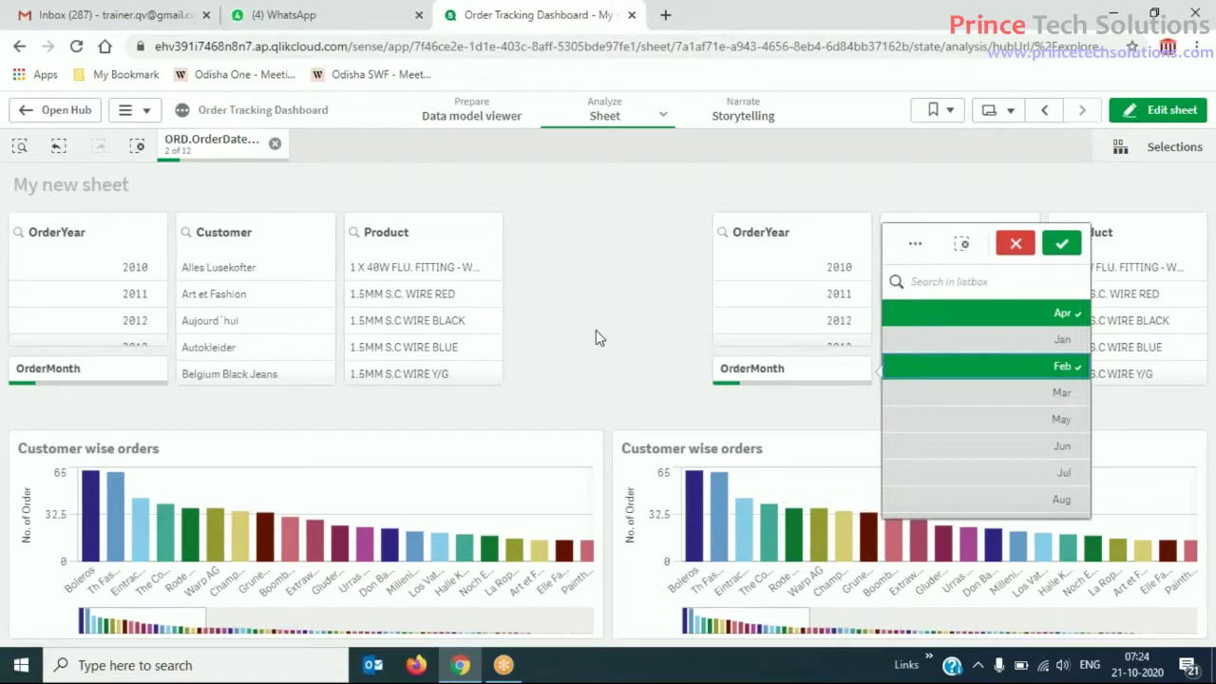
pyautogui.click(275, 145)
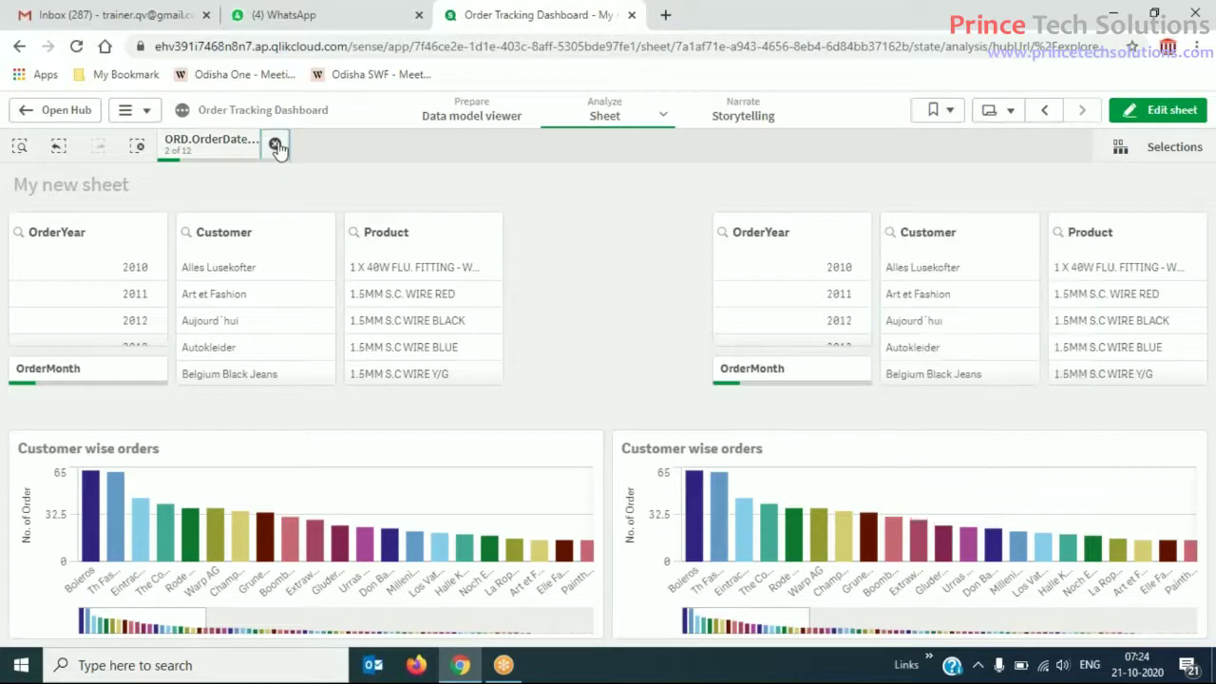
pyautogui.click(275, 146)
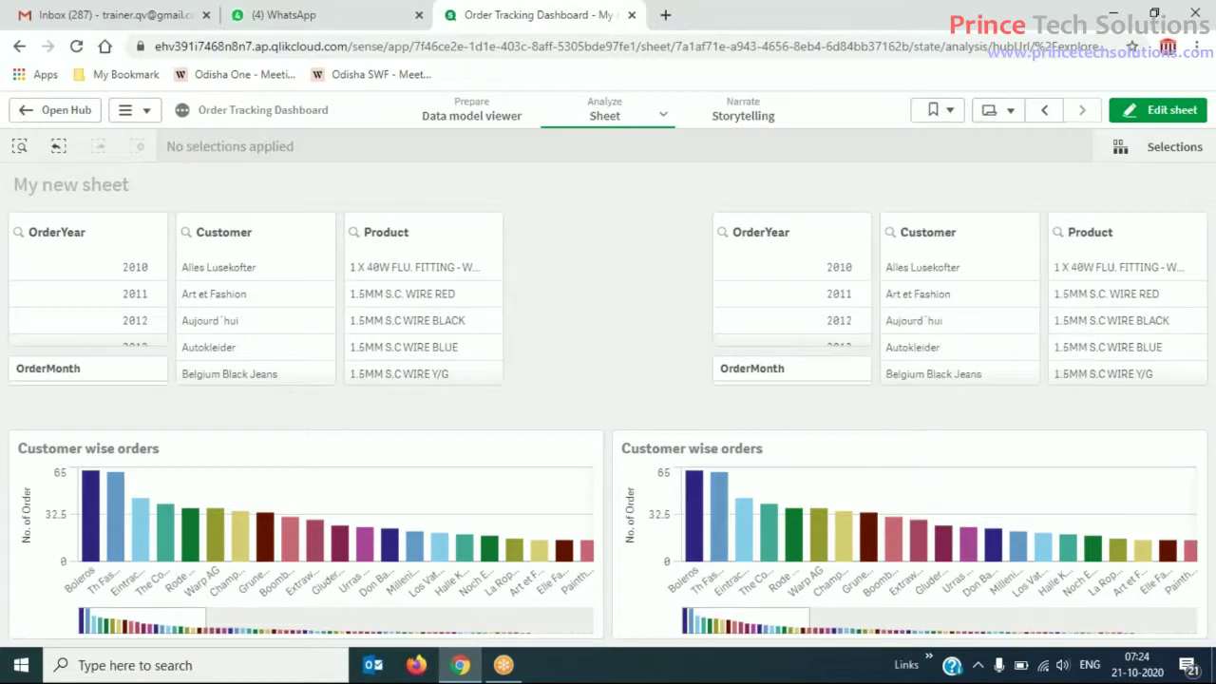
# Edit the sheet again and create an alternate state named Group1 in the master items.
pyautogui.click(1163, 111)
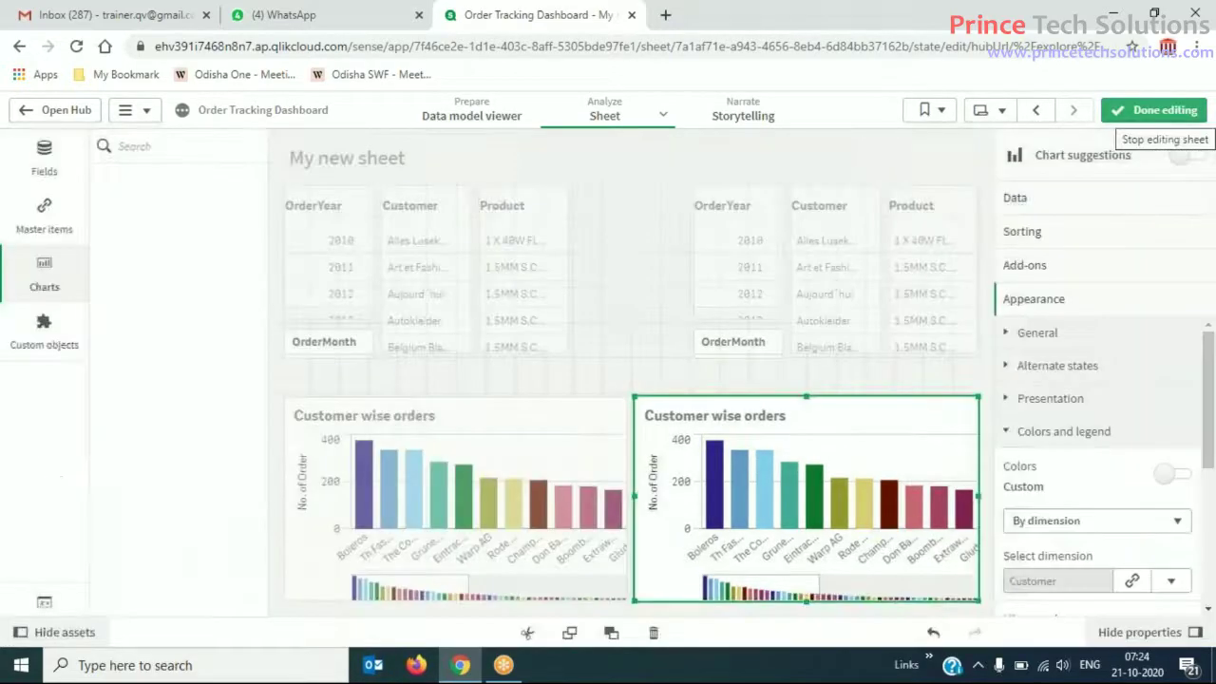
pyautogui.click(626, 348)
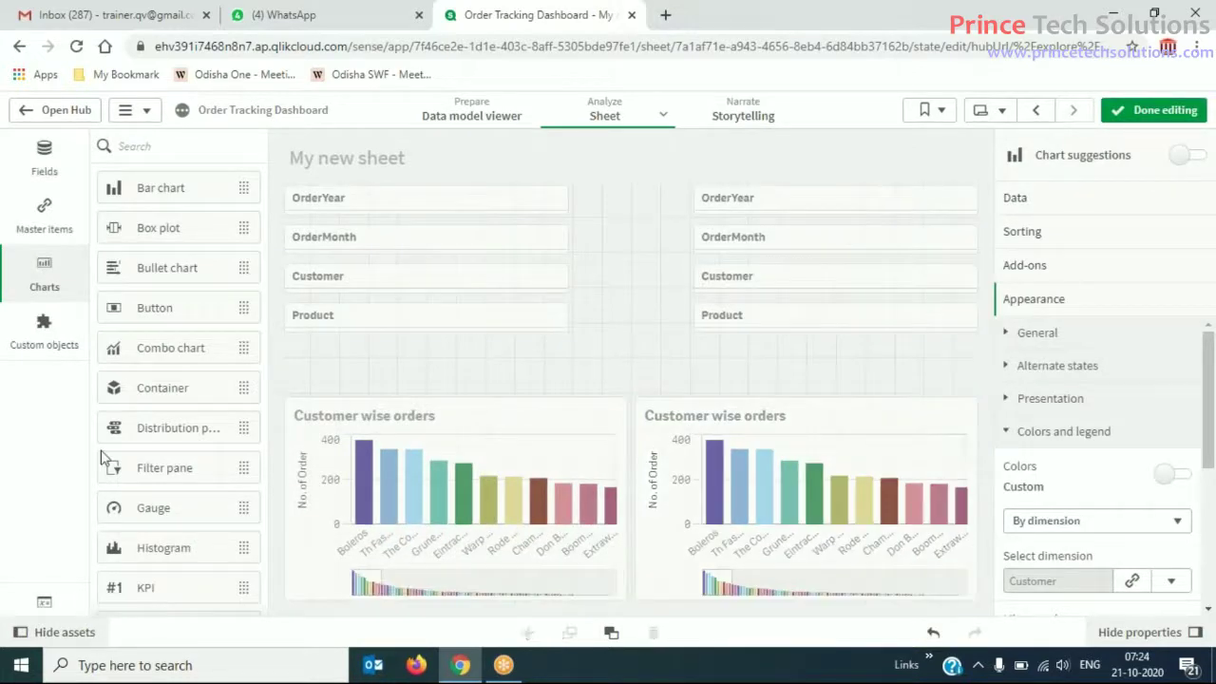
pyautogui.click(57, 226)
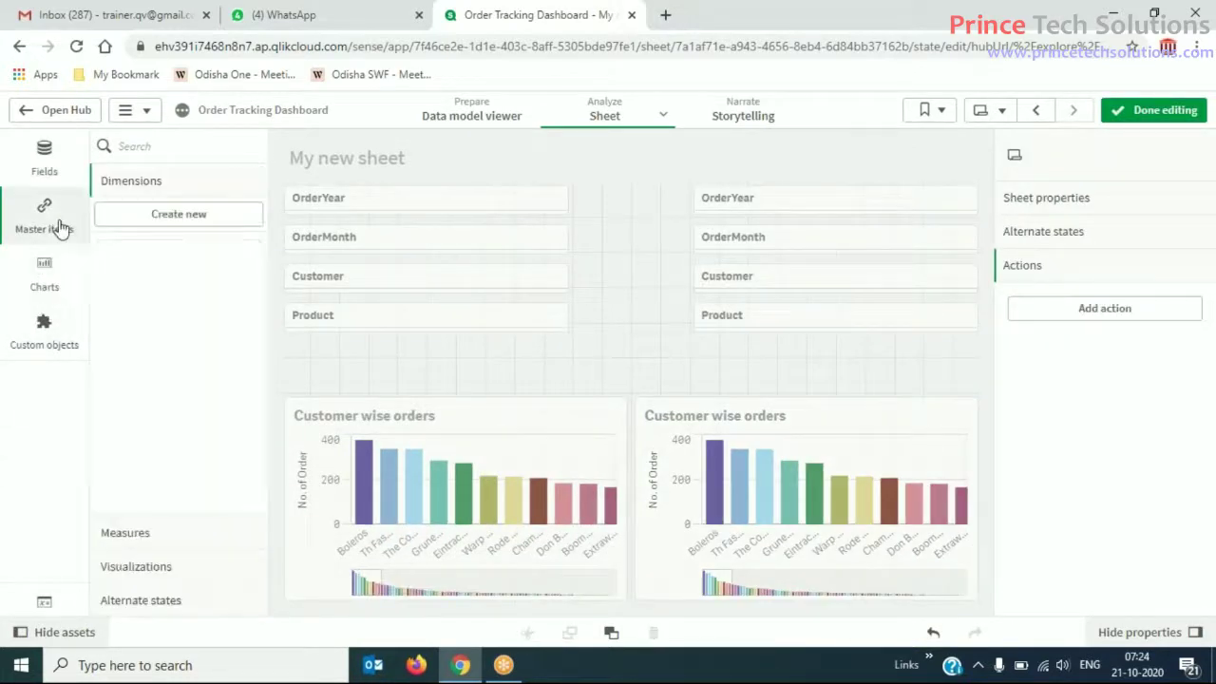
pyautogui.click(171, 601)
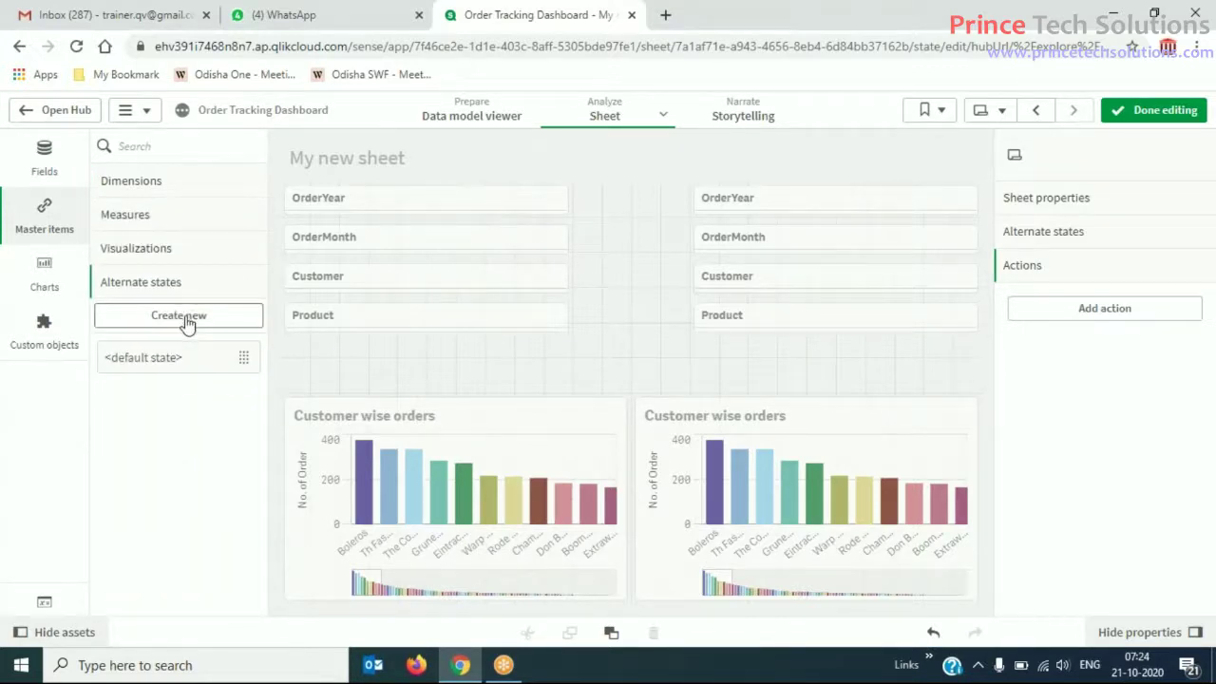
pyautogui.click(187, 321)
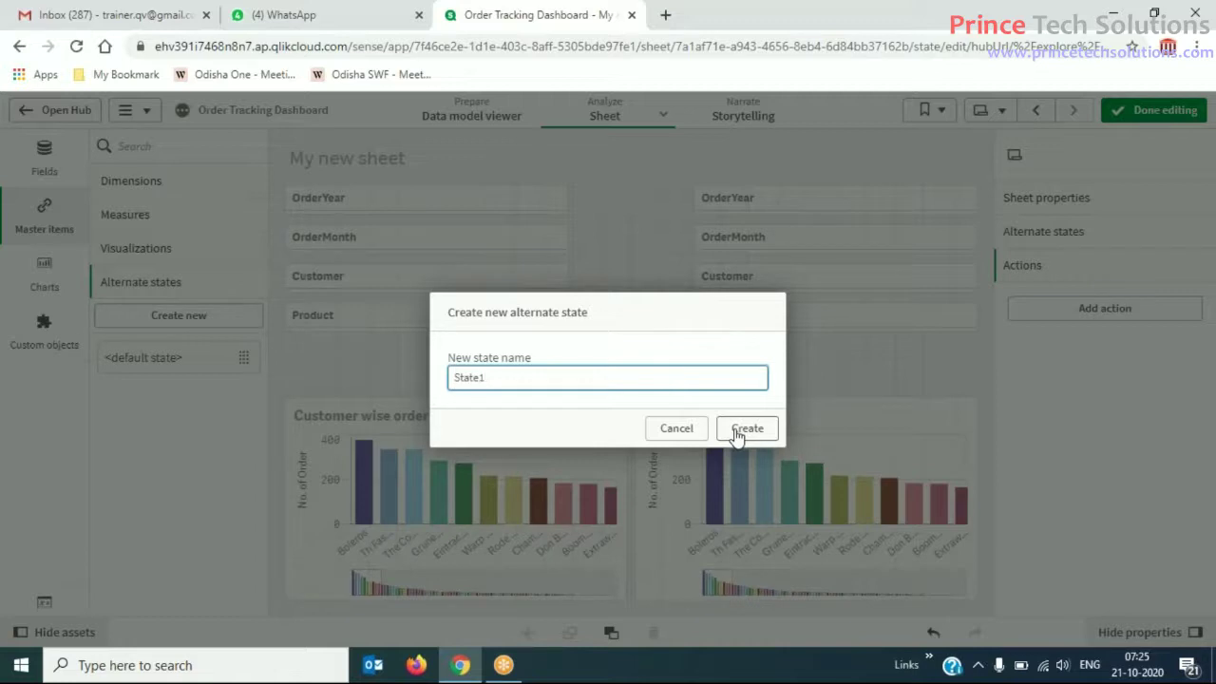
pyautogui.hotkey('shift', 'Home')
pyautogui.write('Gra')
pyautogui.click(746, 429)
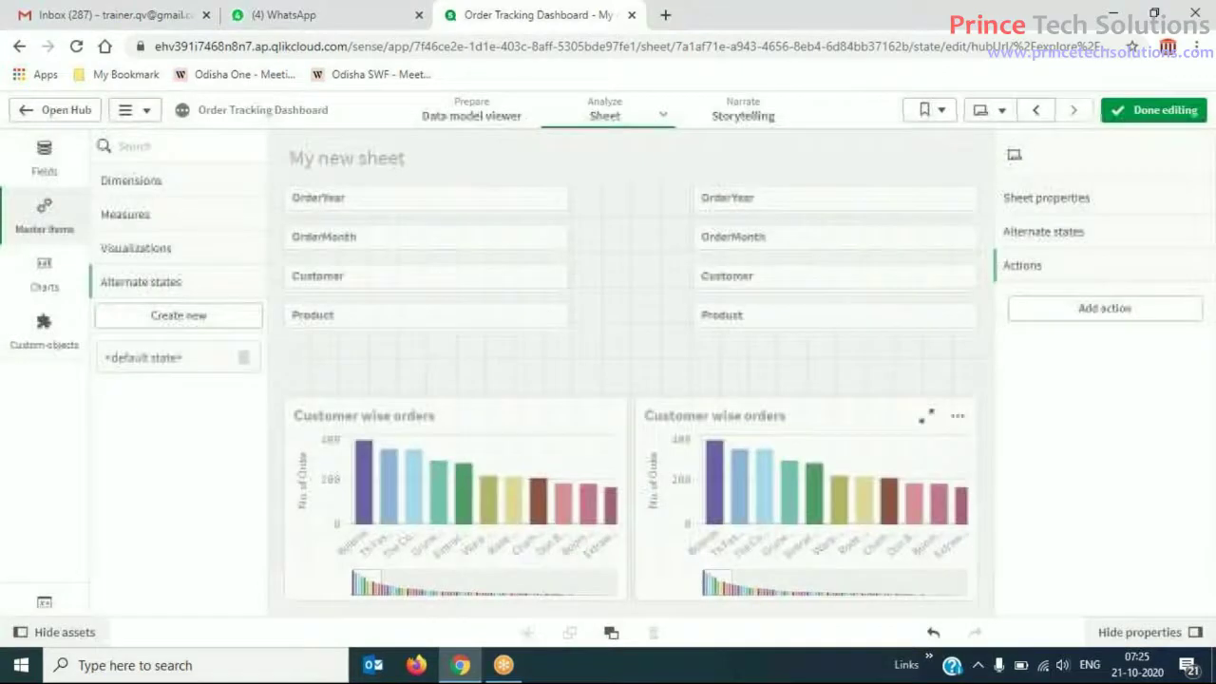
# Create a second alternate state named Group2.
pyautogui.click(158, 323)
pyautogui.write('Group2')
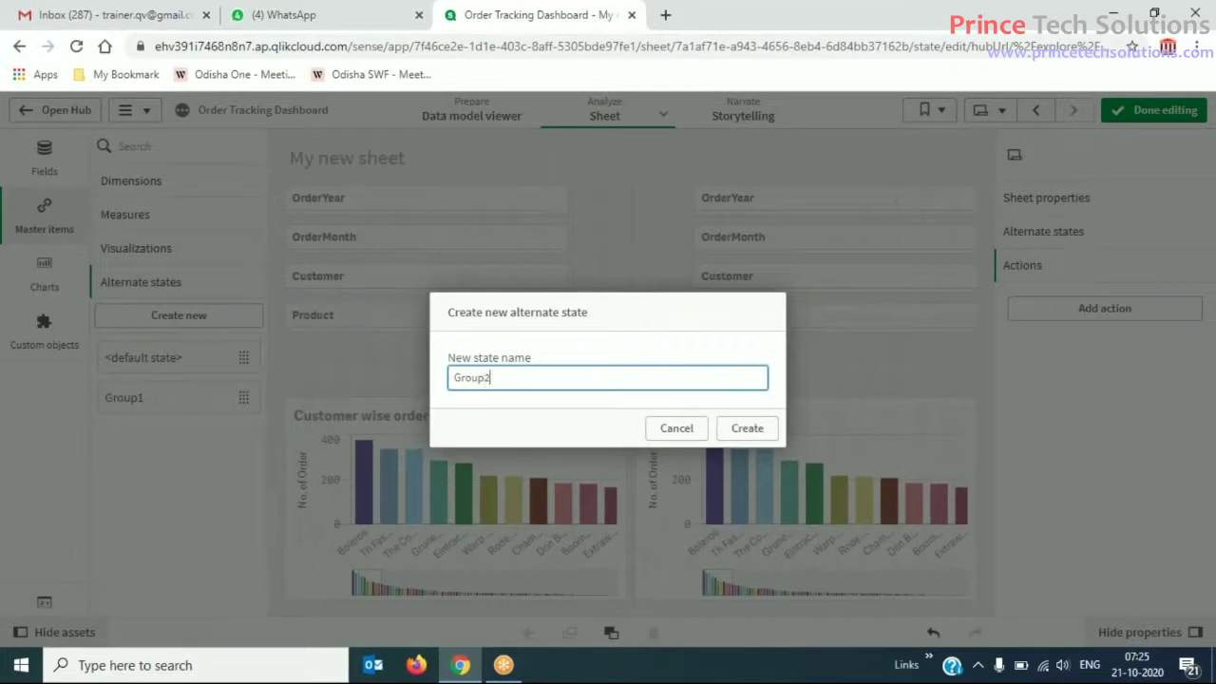
pyautogui.click(747, 428)
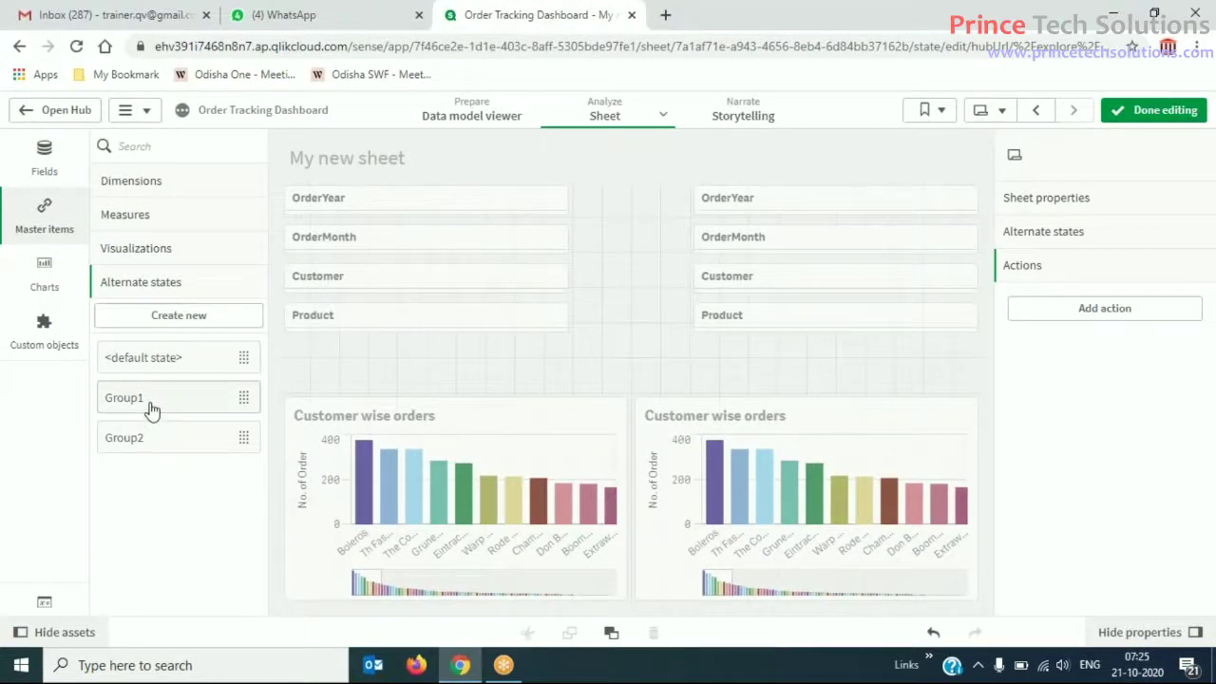
# Apply the Group1 alternate state to the first filter pane.
pyautogui.moveTo(154, 407); pyautogui.dragTo(452, 269)
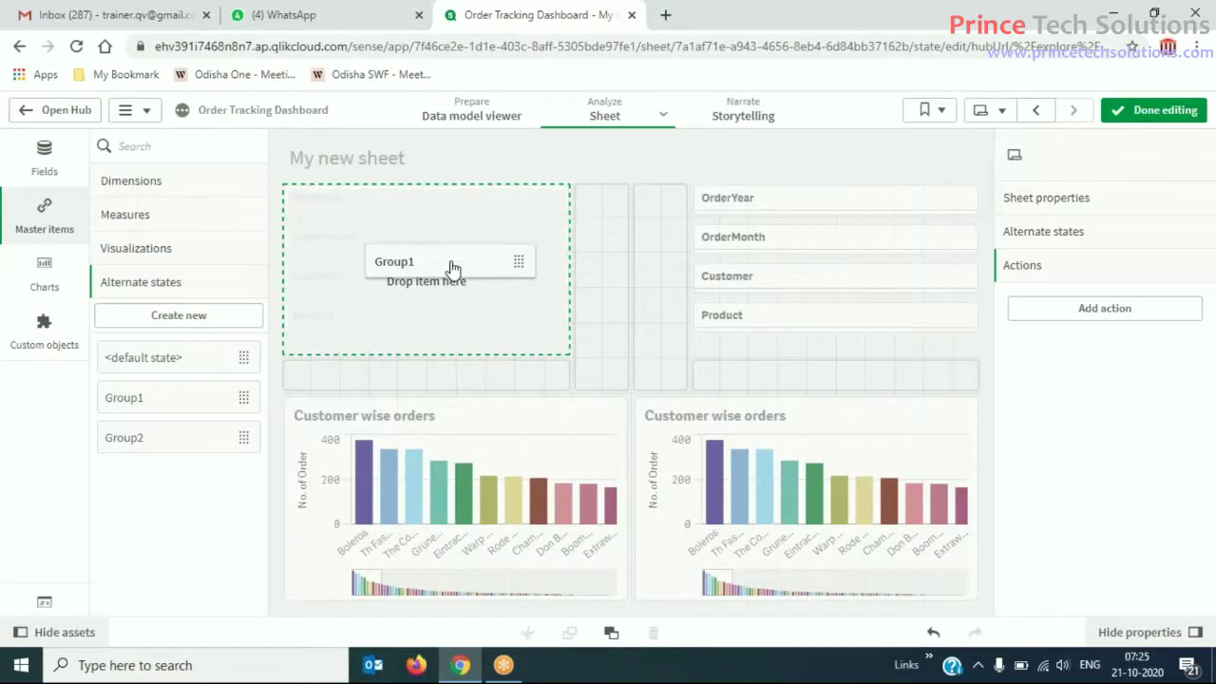
pyautogui.moveTo(452, 269); pyautogui.dragTo(453, 269)
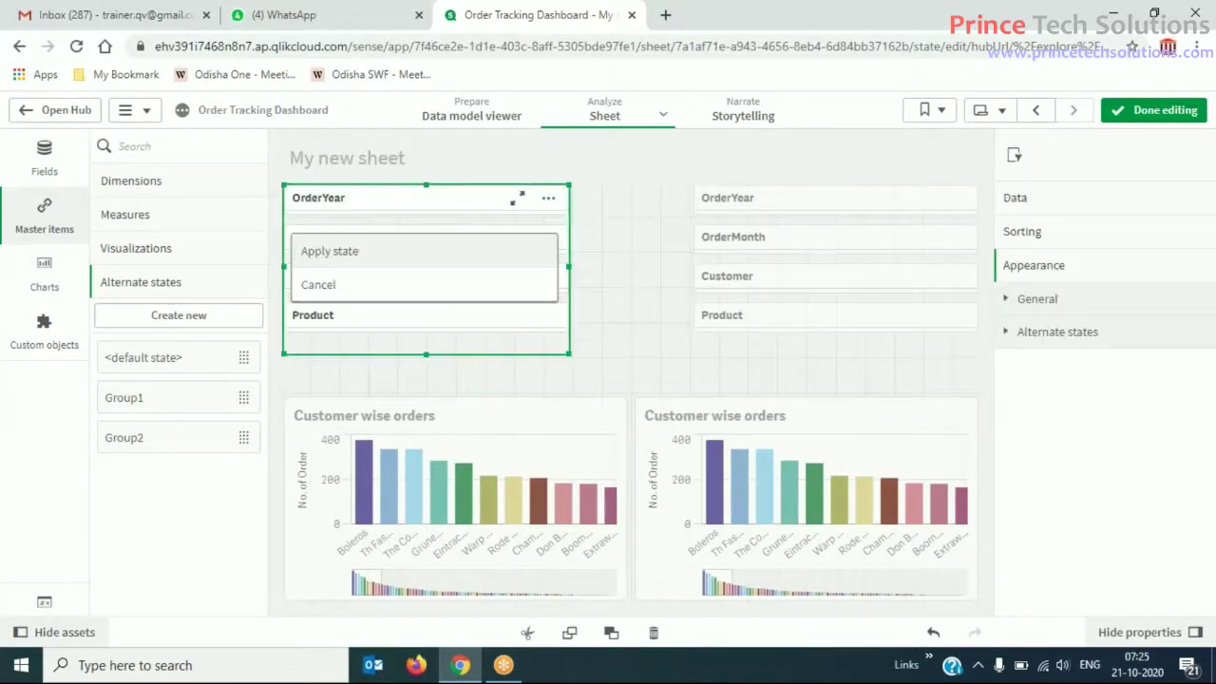
pyautogui.click(361, 252)
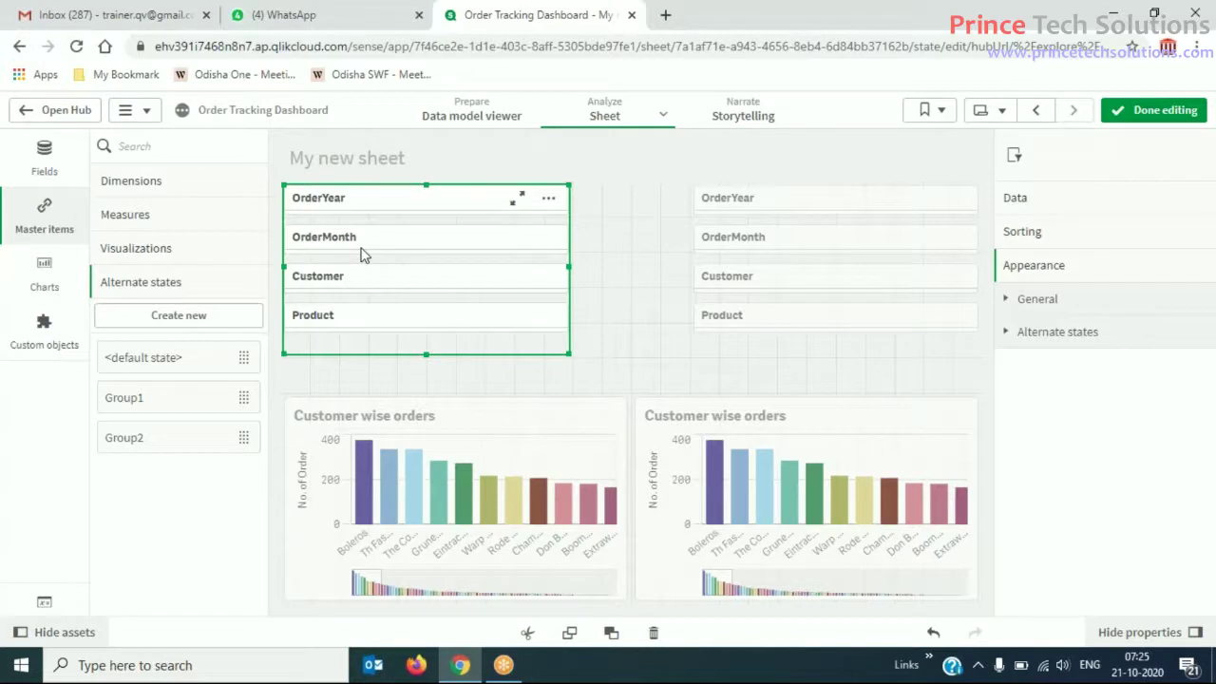
# Apply the Group1 alternate state to the first Customer wise orders chart.
pyautogui.moveTo(180, 407); pyautogui.dragTo(410, 497)
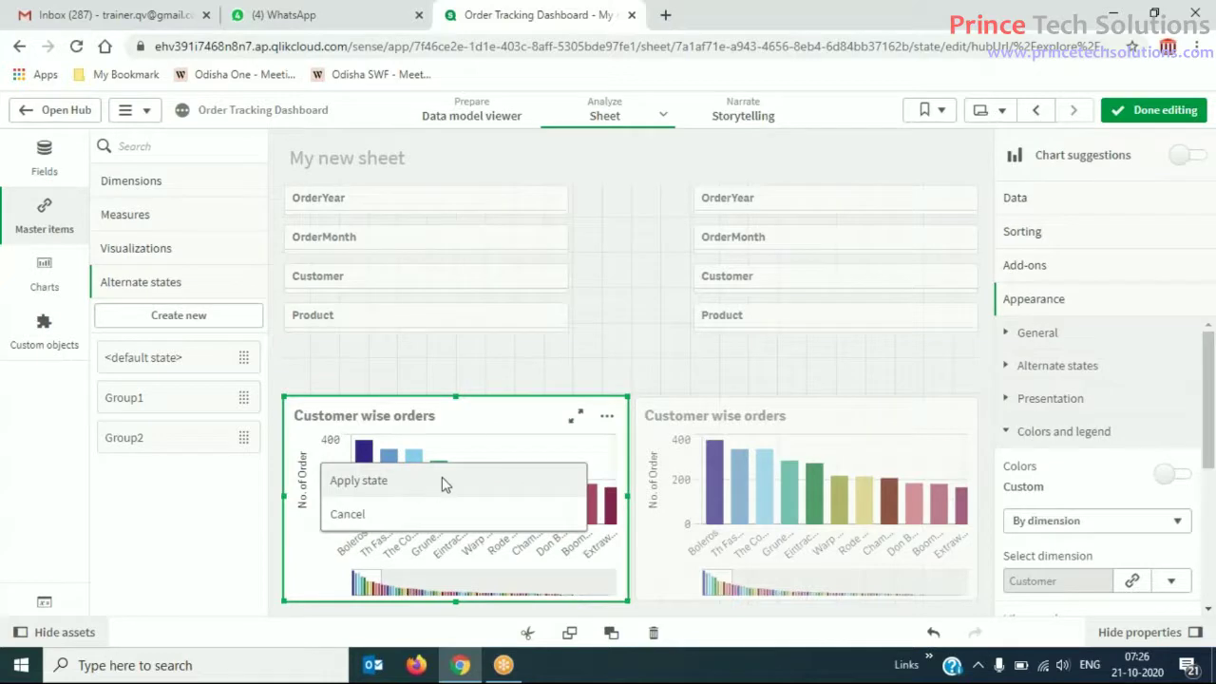
pyautogui.click(444, 482)
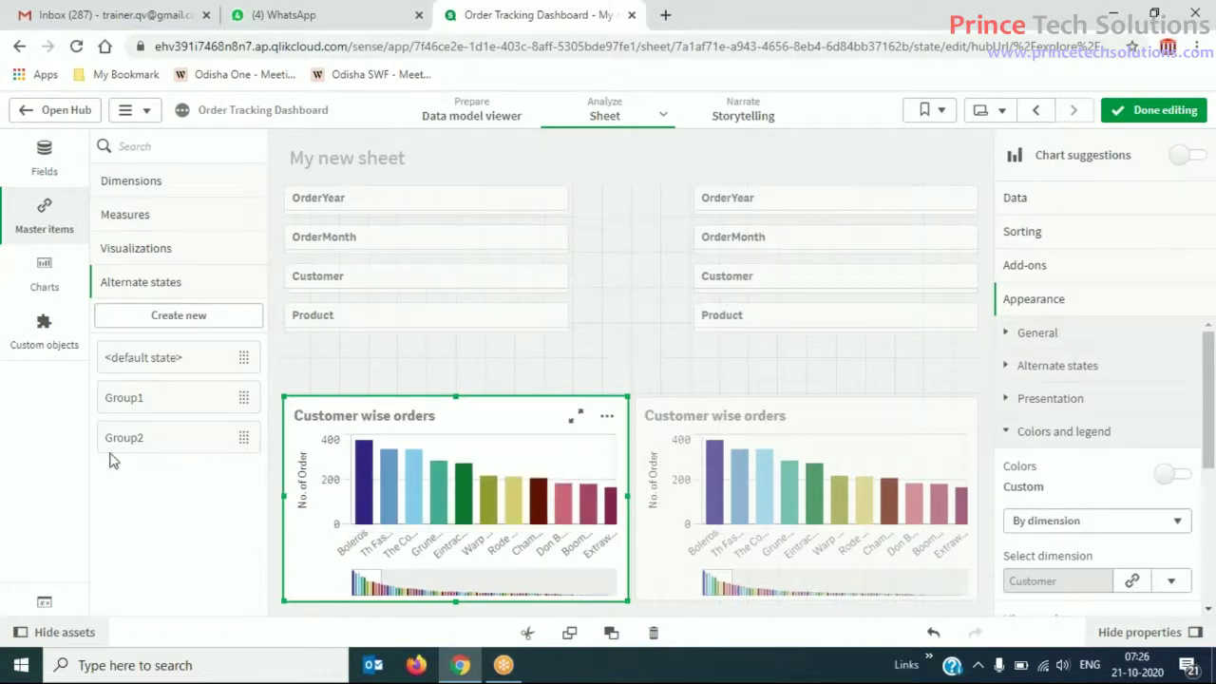
# Apply the Group2 alternate state to the second filter pane and the second Customer wise orders chart, and finish editing the sheet.
pyautogui.moveTo(145, 447); pyautogui.dragTo(798, 299)
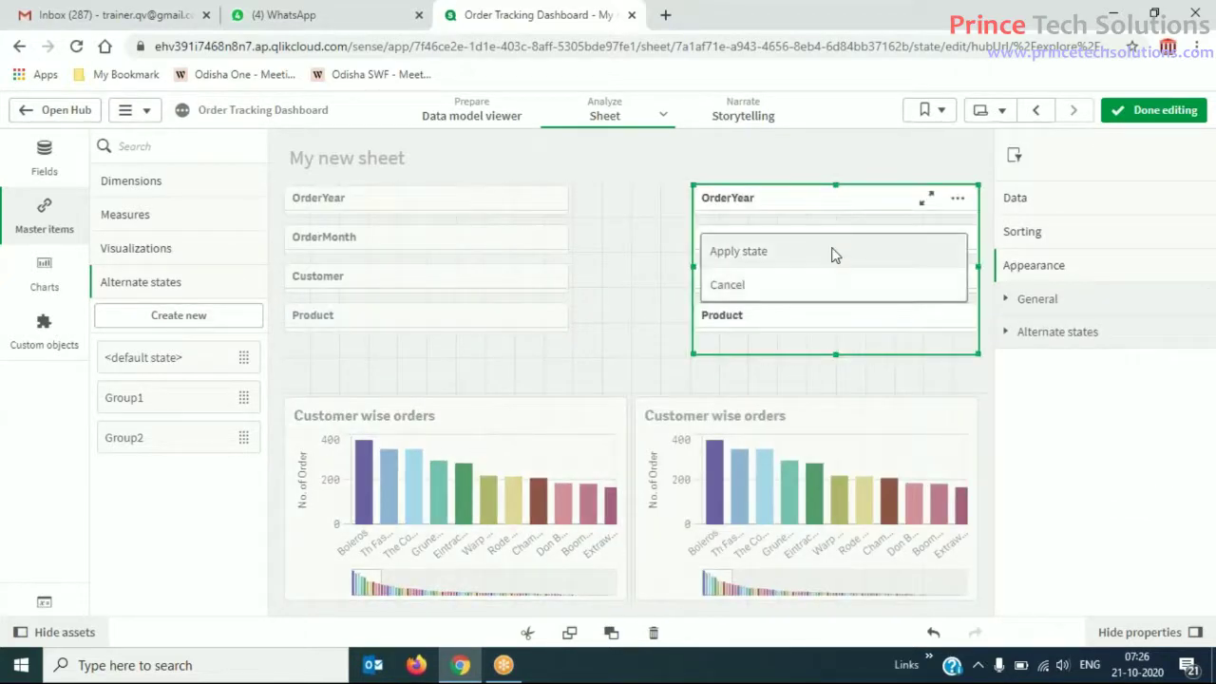
pyautogui.click(833, 255)
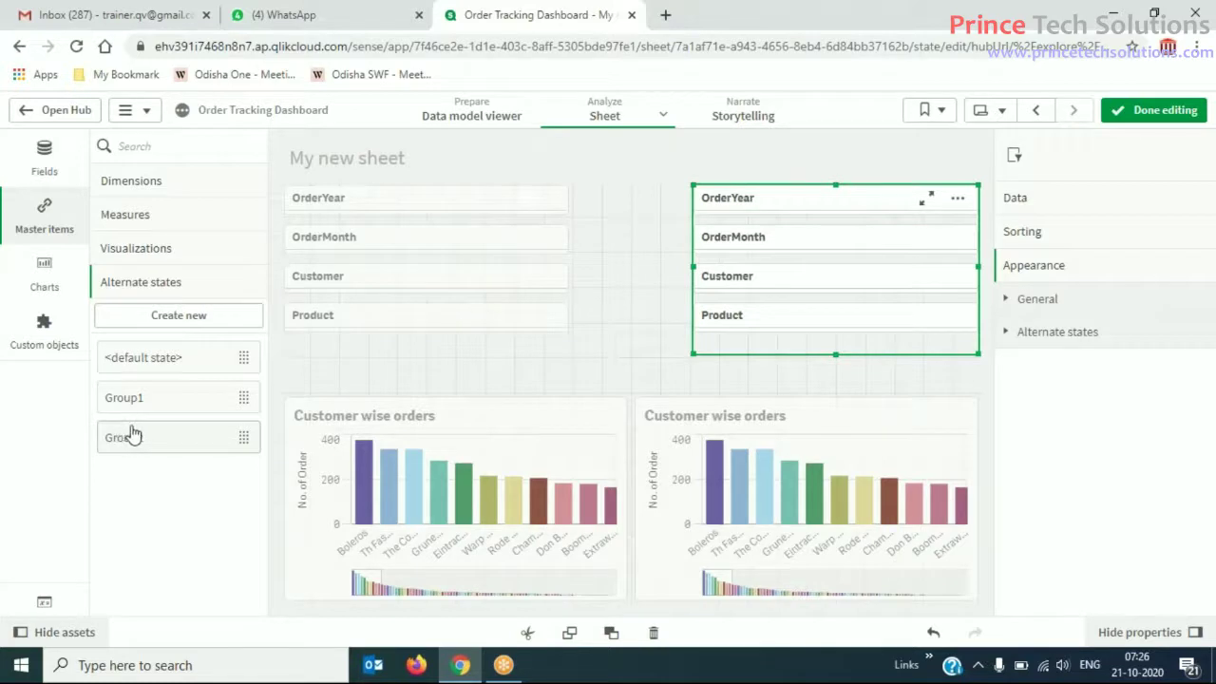
pyautogui.moveTo(155, 447); pyautogui.dragTo(763, 534)
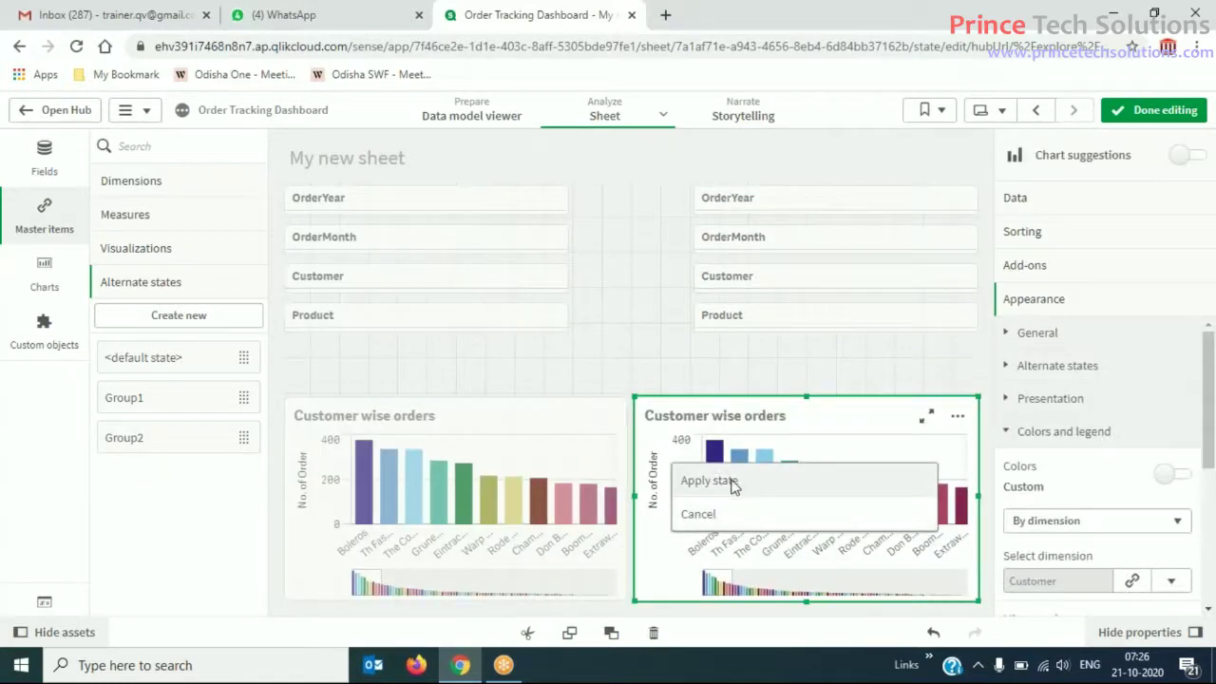
pyautogui.click(733, 486)
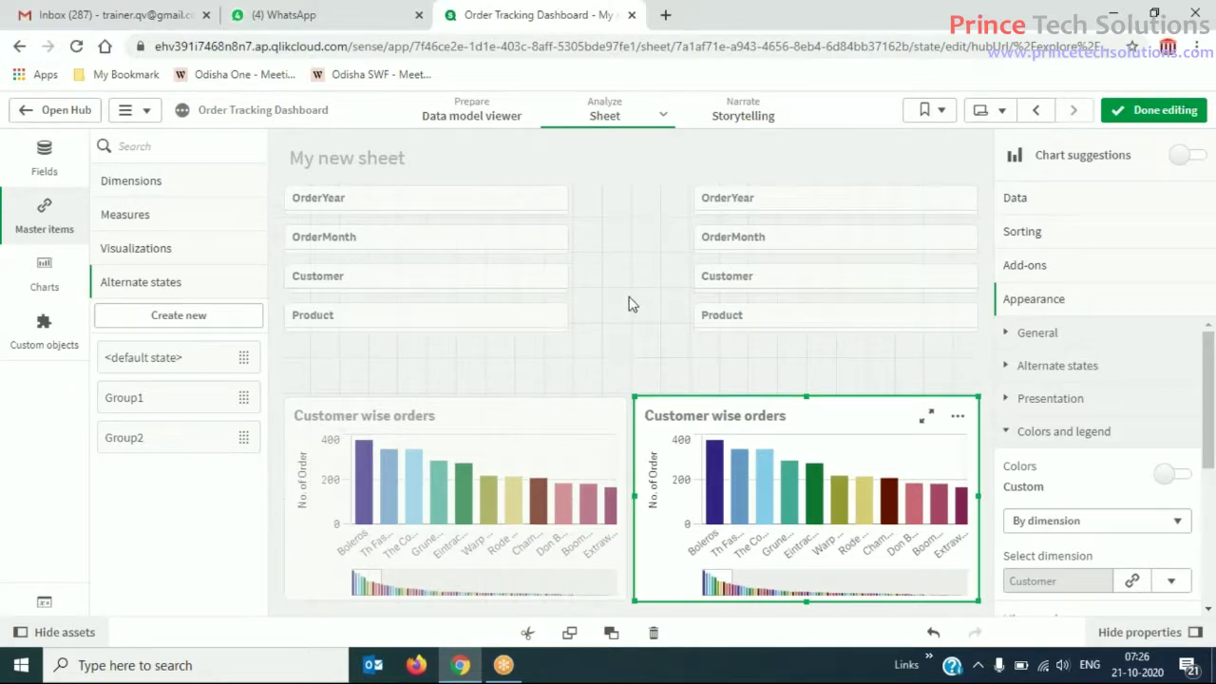
pyautogui.click(1151, 111)
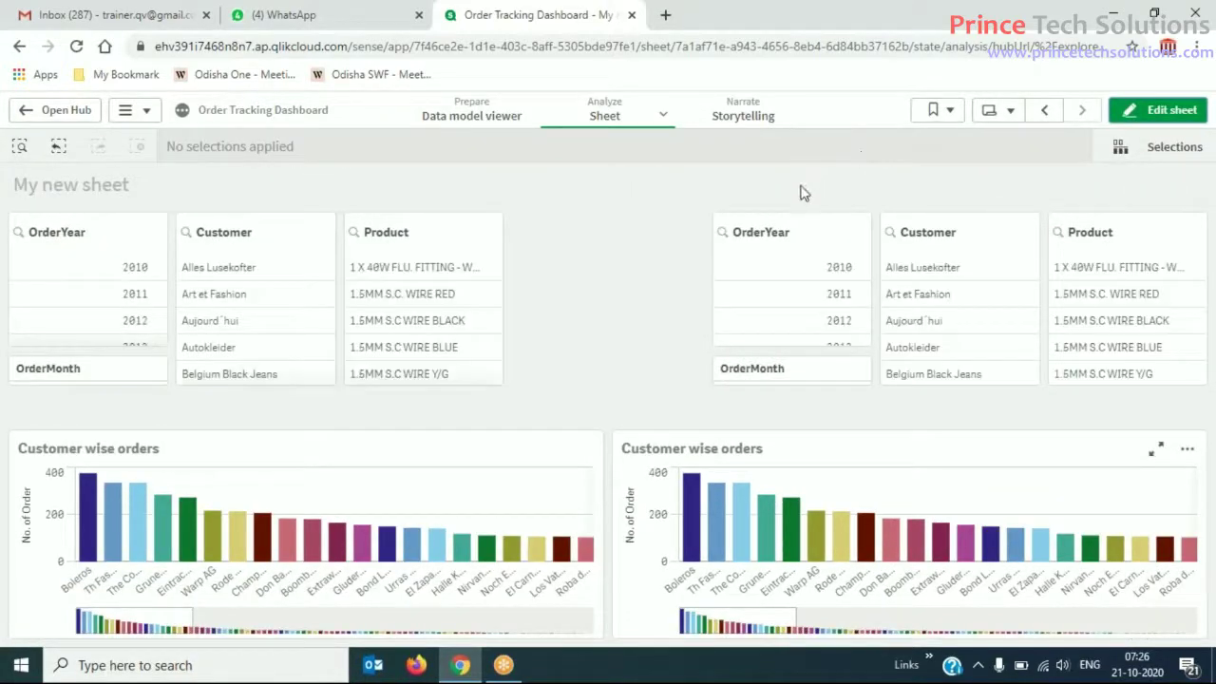
# Select OrderMonth Mar in the first filter pane.
pyautogui.click(59, 380)
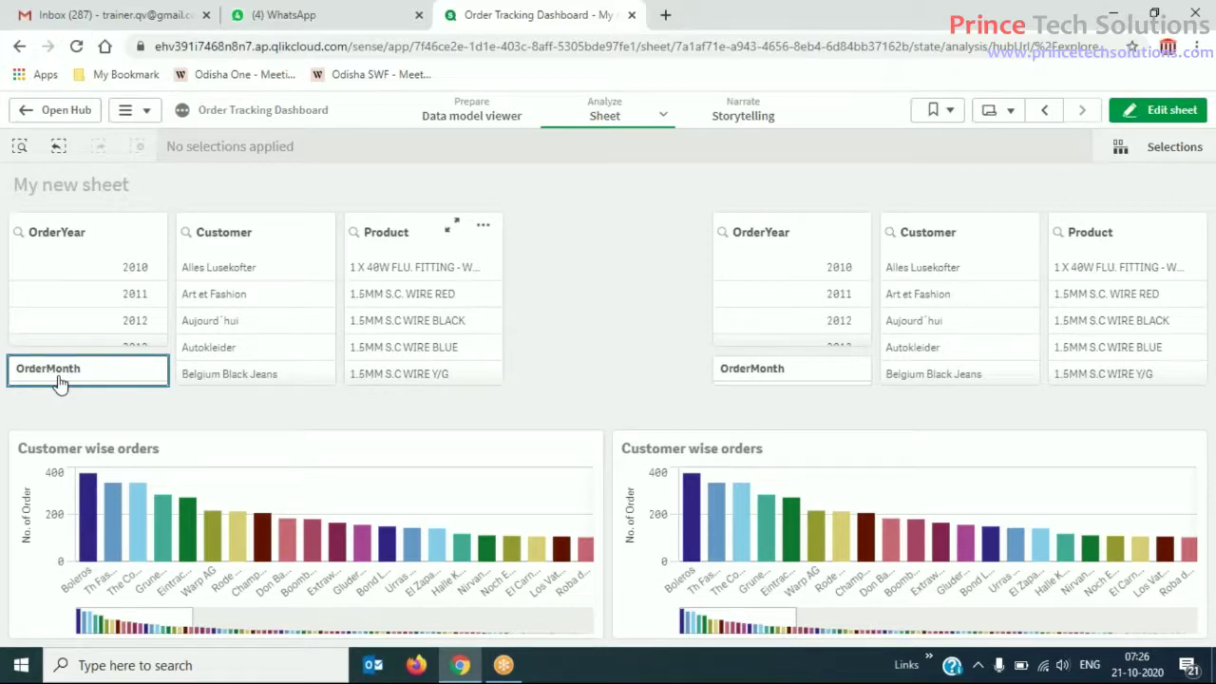
pyautogui.click(60, 380)
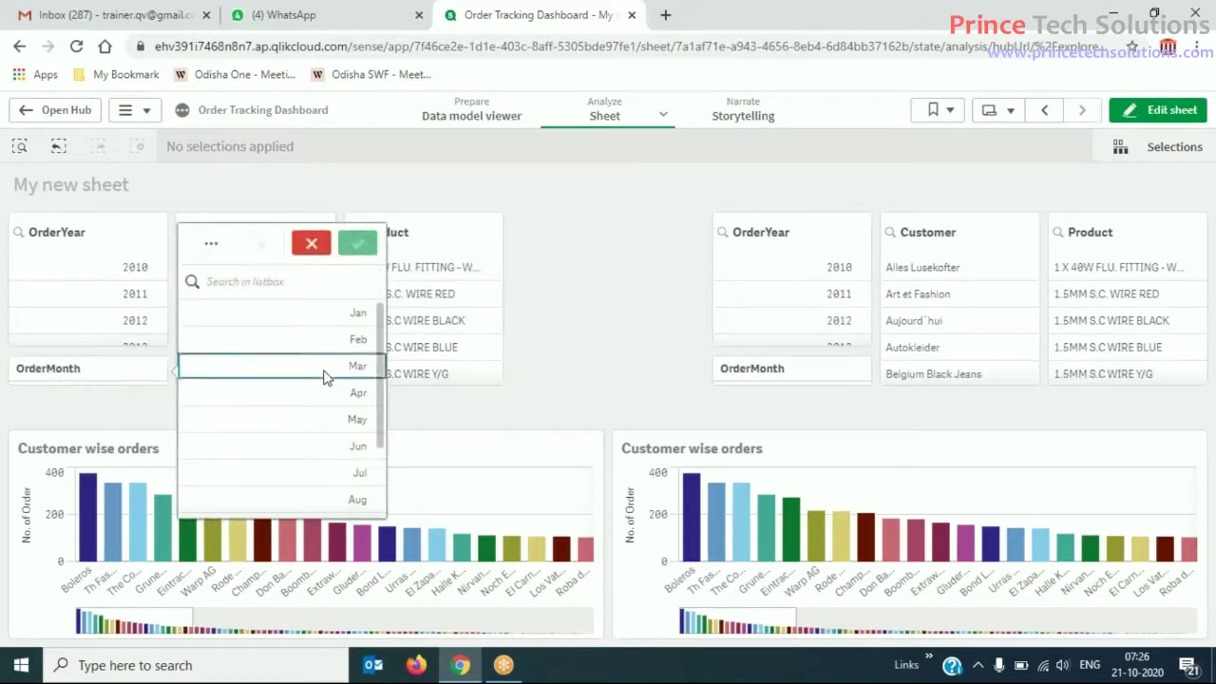
pyautogui.click(323, 377)
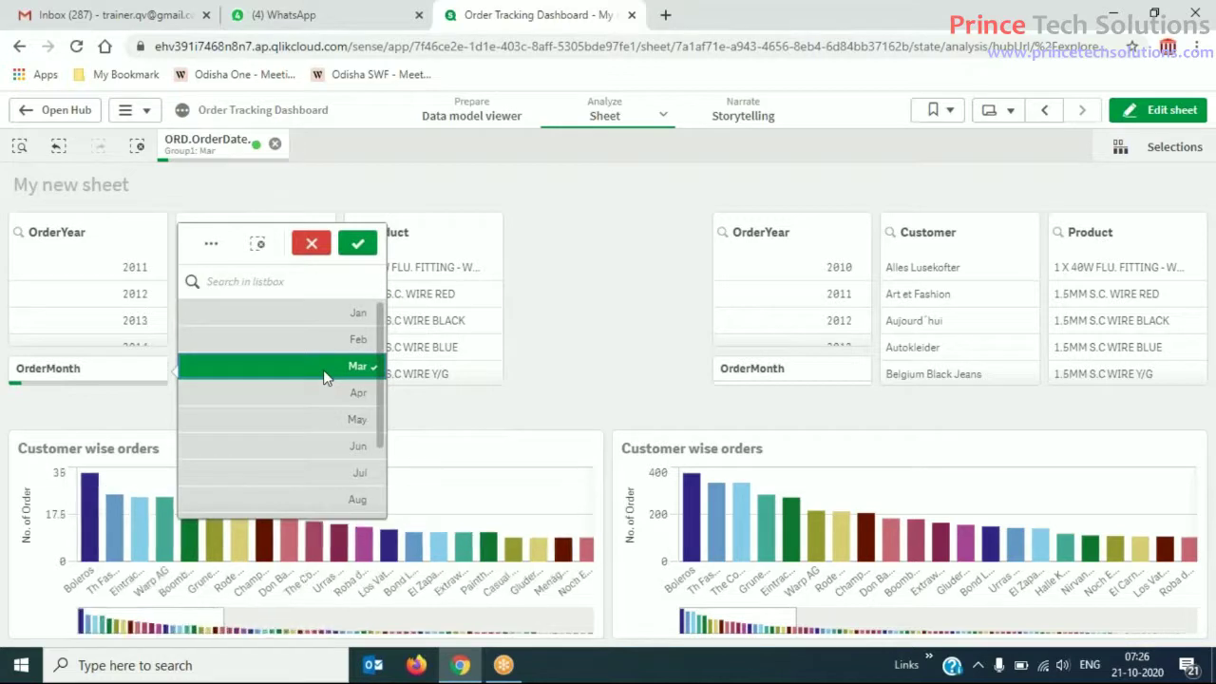
pyautogui.click(560, 413)
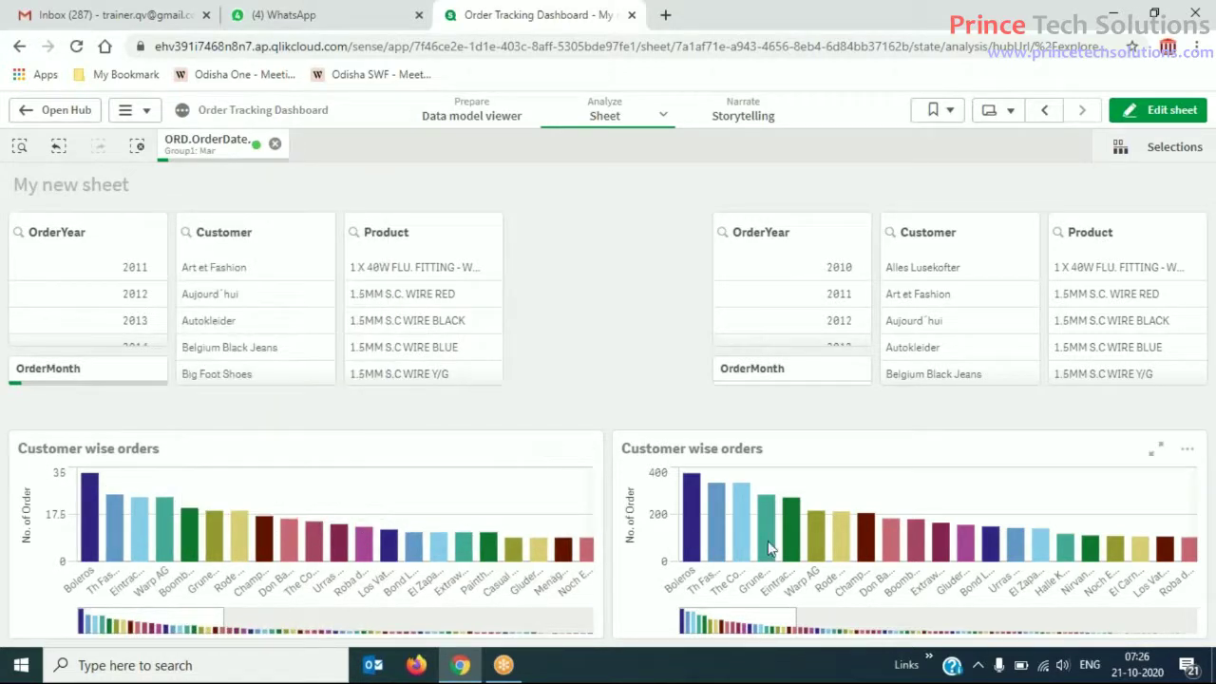
# In the first filter pane, select customers Art et Fashion, Aujourd´hui, Autokleider, Belgium Black Jeans, Big Foot Shoes, Boombastic and Casual Clothing.
pyautogui.moveTo(837, 558)
pyautogui.click(219, 268)
pyautogui.click(218, 293)
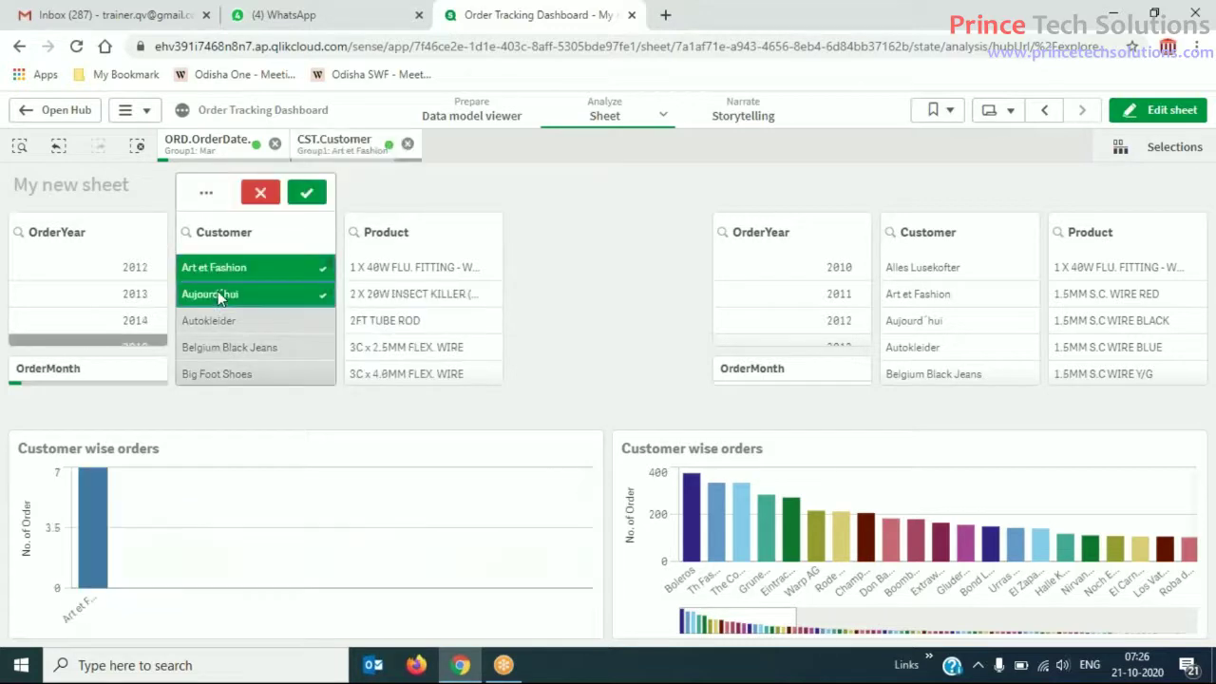
pyautogui.click(225, 328)
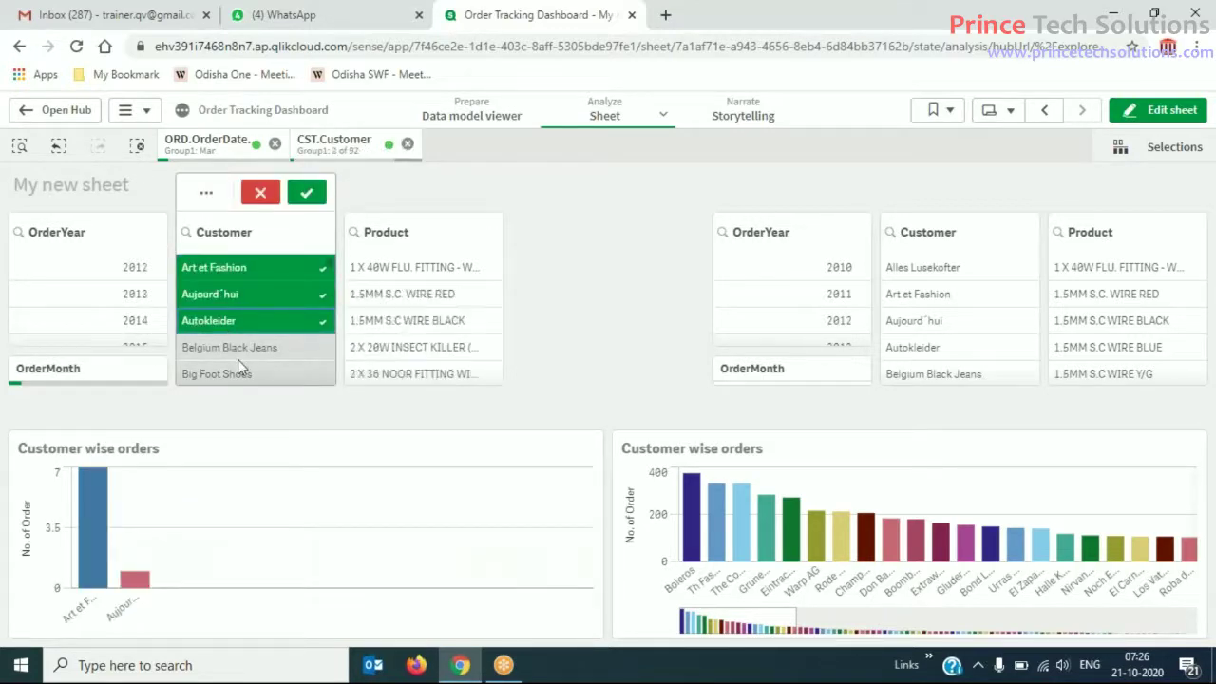
pyautogui.click(238, 357)
pyautogui.click(242, 376)
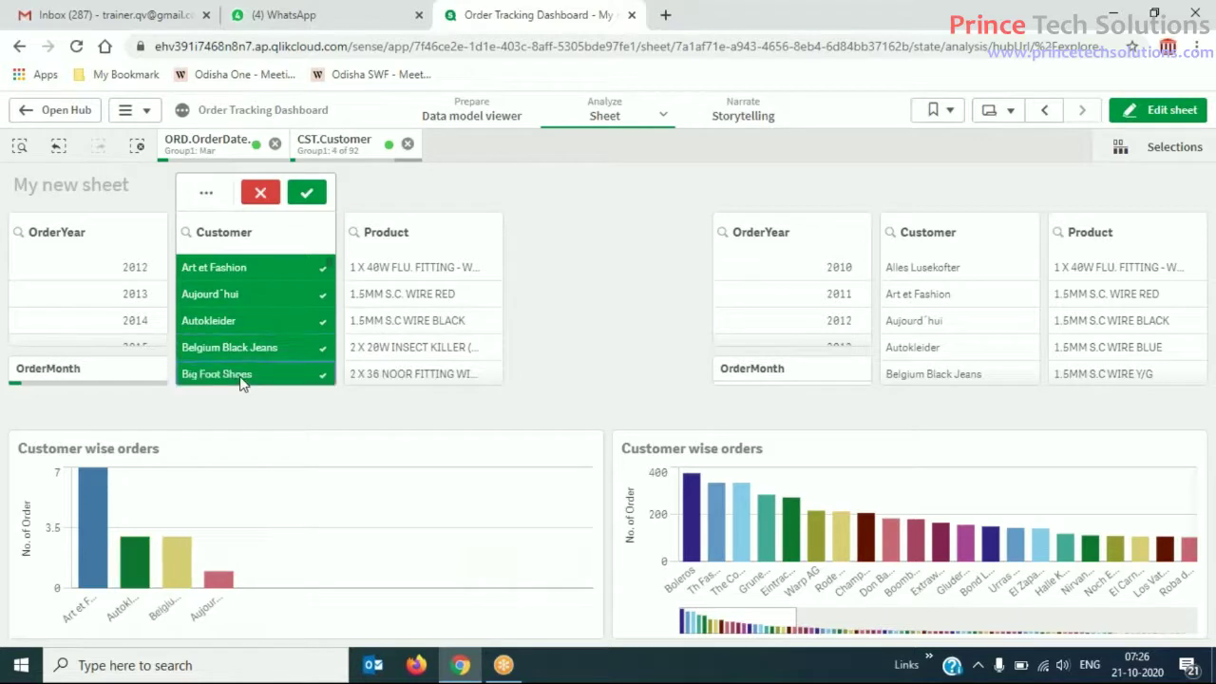
pyautogui.scroll(-3, 242, 375)
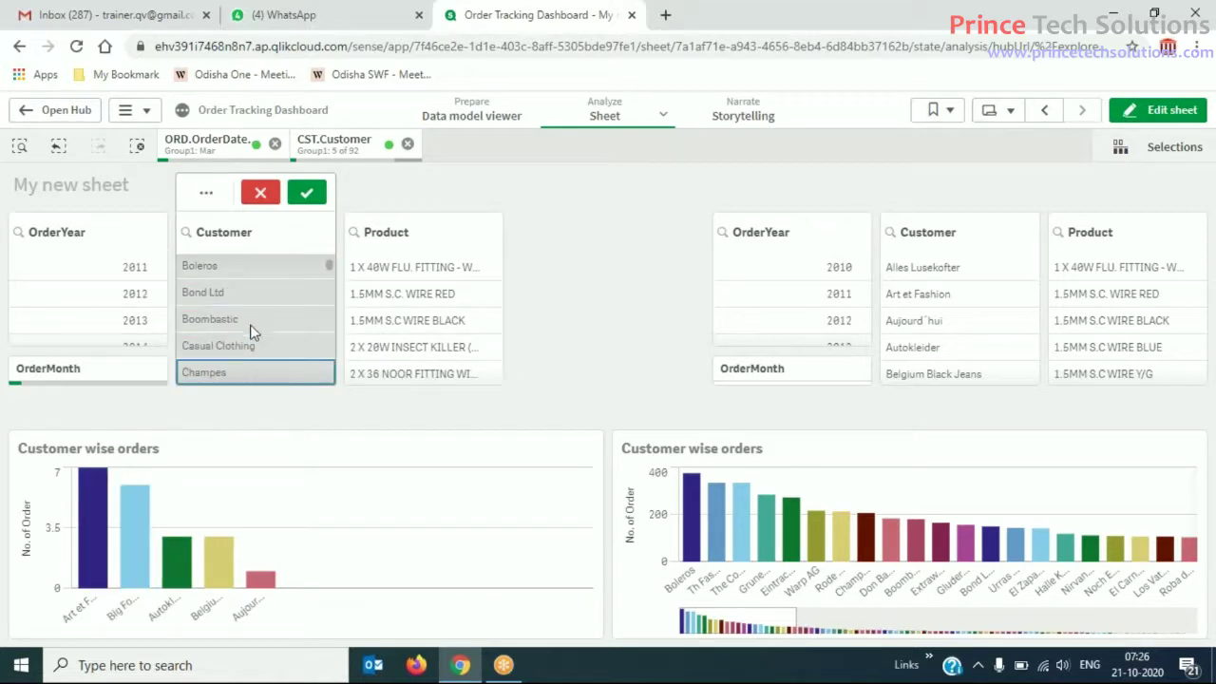
pyautogui.click(253, 323)
pyautogui.click(253, 344)
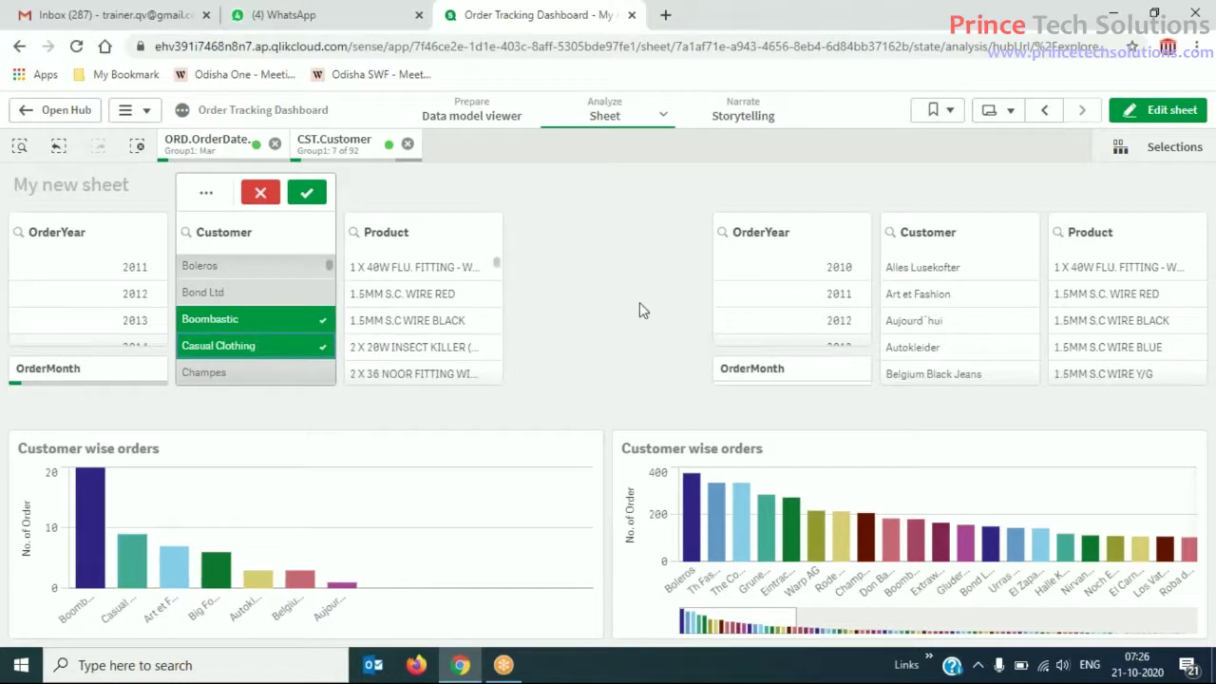
# Confirm the customer selection and select OrderMonth May in the second filter pane.
pyautogui.click(792, 371)
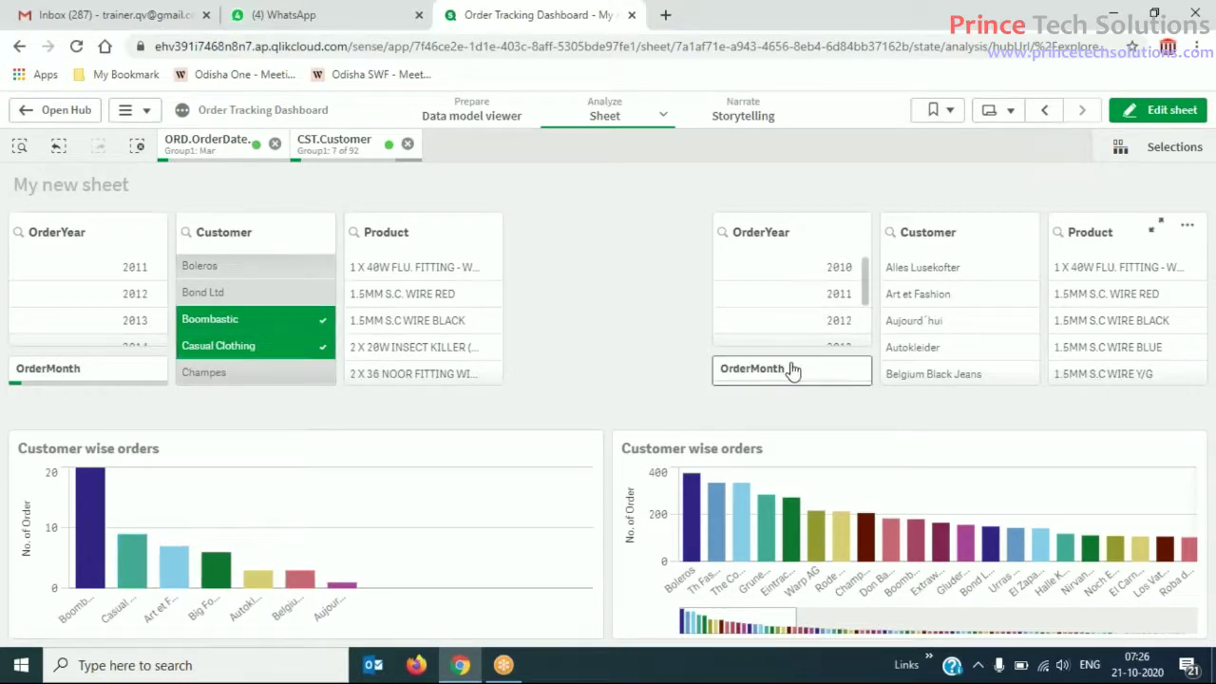
pyautogui.click(792, 370)
pyautogui.click(1045, 424)
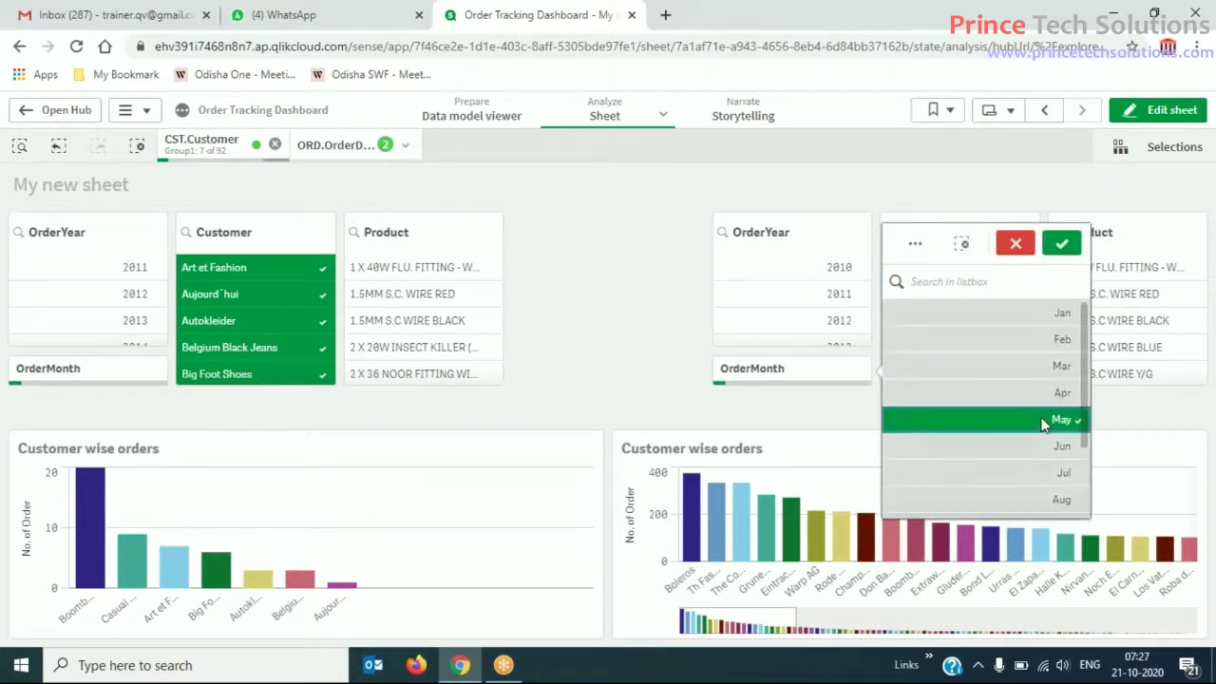
pyautogui.click(646, 353)
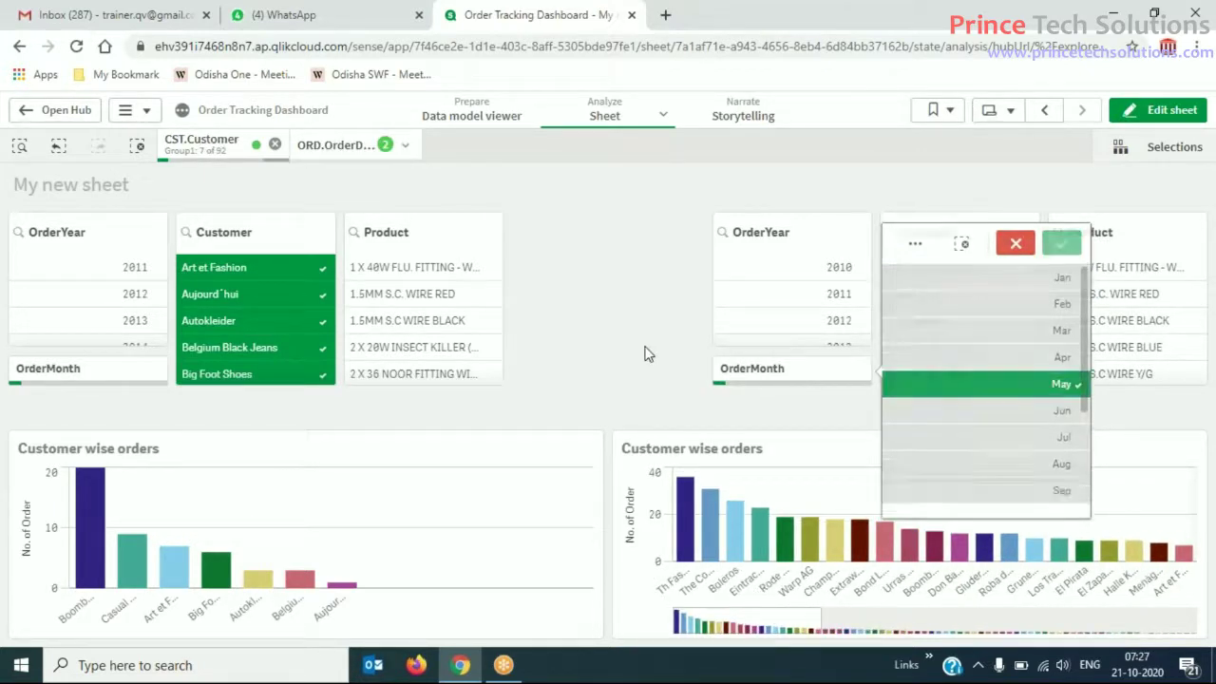
# In the second filter pane, select customers Aujourd´hui, Autokleider, Big Foot Shoes, Boombastic, Casual Clothing, Champes, Chateau de Ville and Cloe do Pau.
pyautogui.click(941, 299)
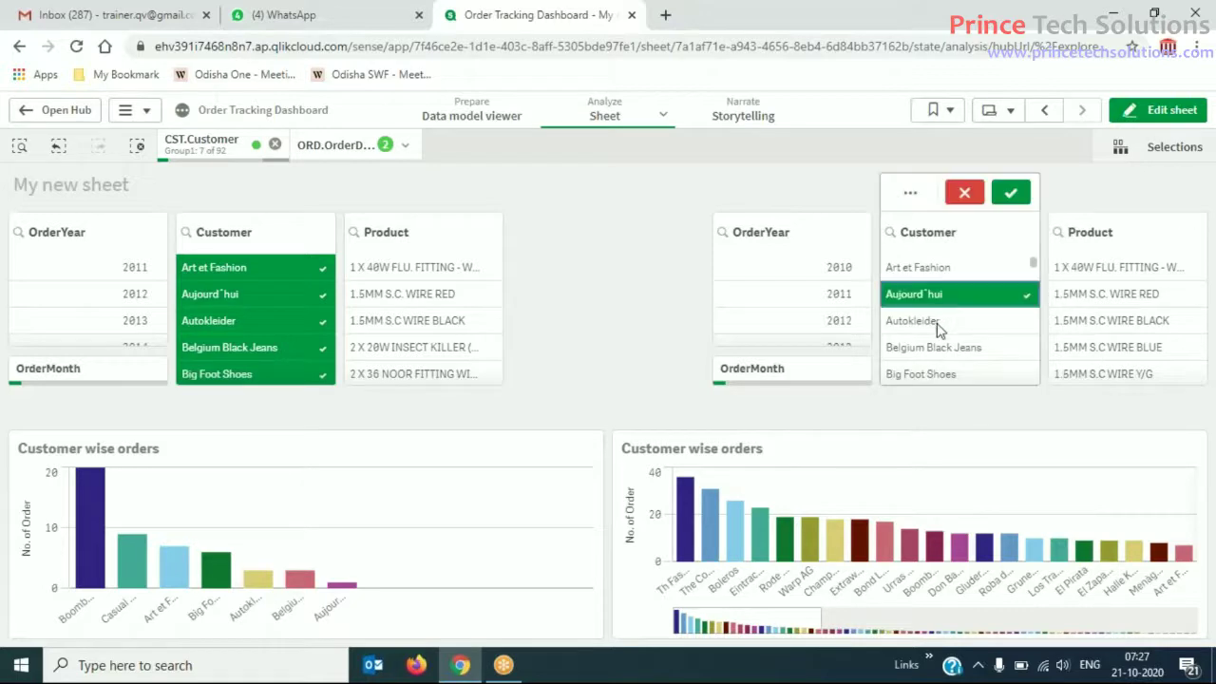
pyautogui.click(938, 322)
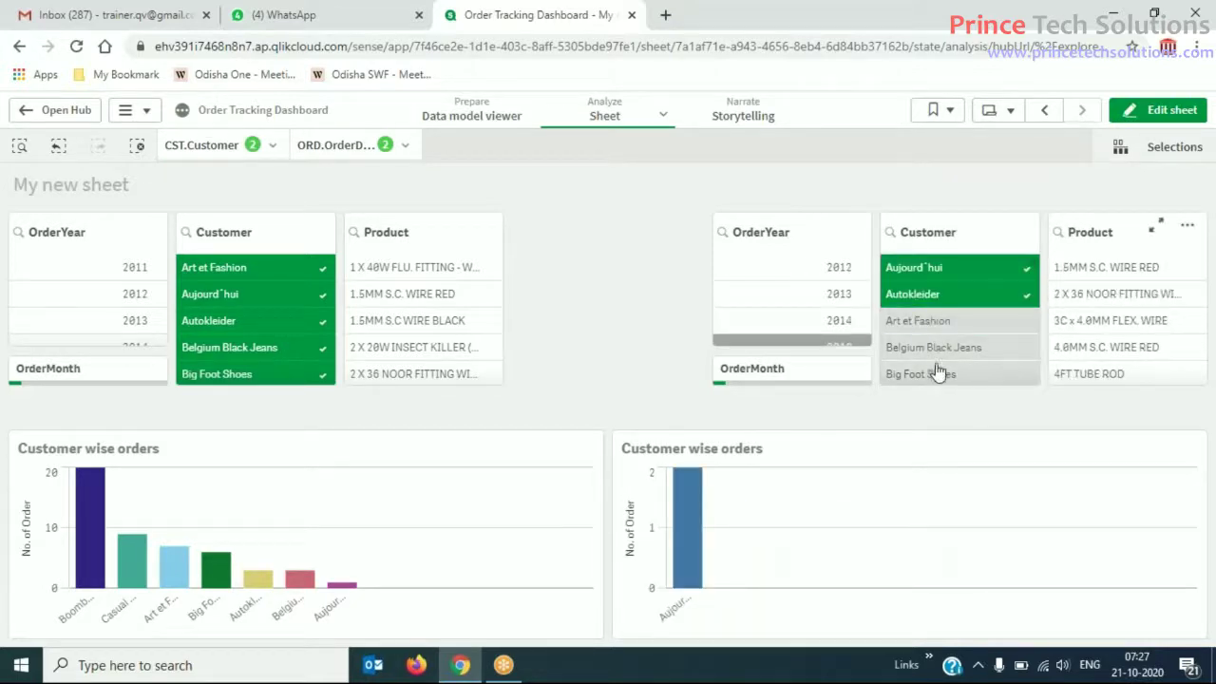
pyautogui.click(938, 372)
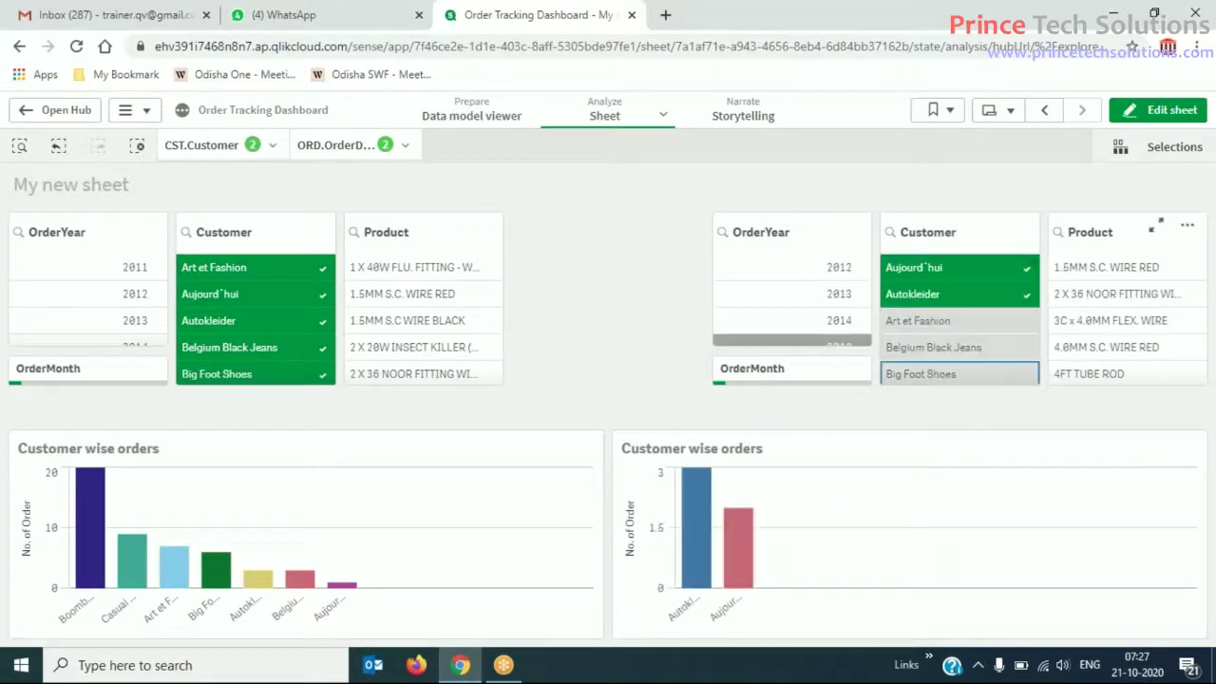
pyautogui.scroll(-3, 944, 350)
pyautogui.click(943, 347)
pyautogui.click(943, 370)
pyautogui.click(937, 320)
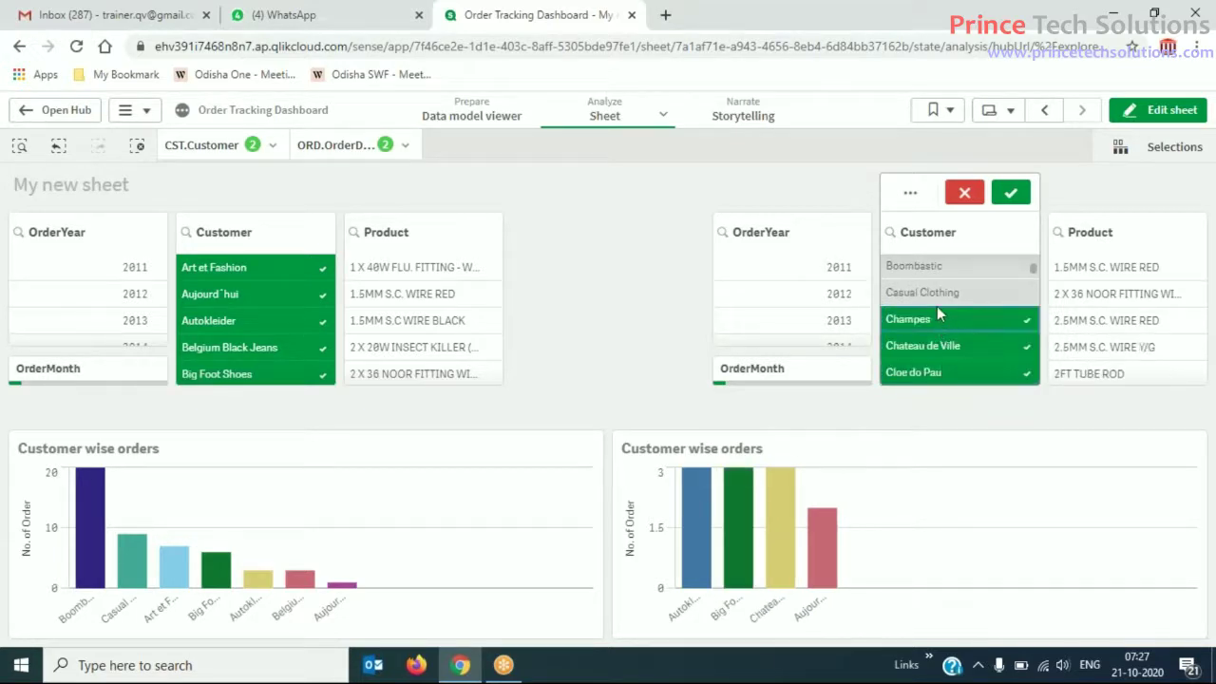
pyautogui.click(937, 300)
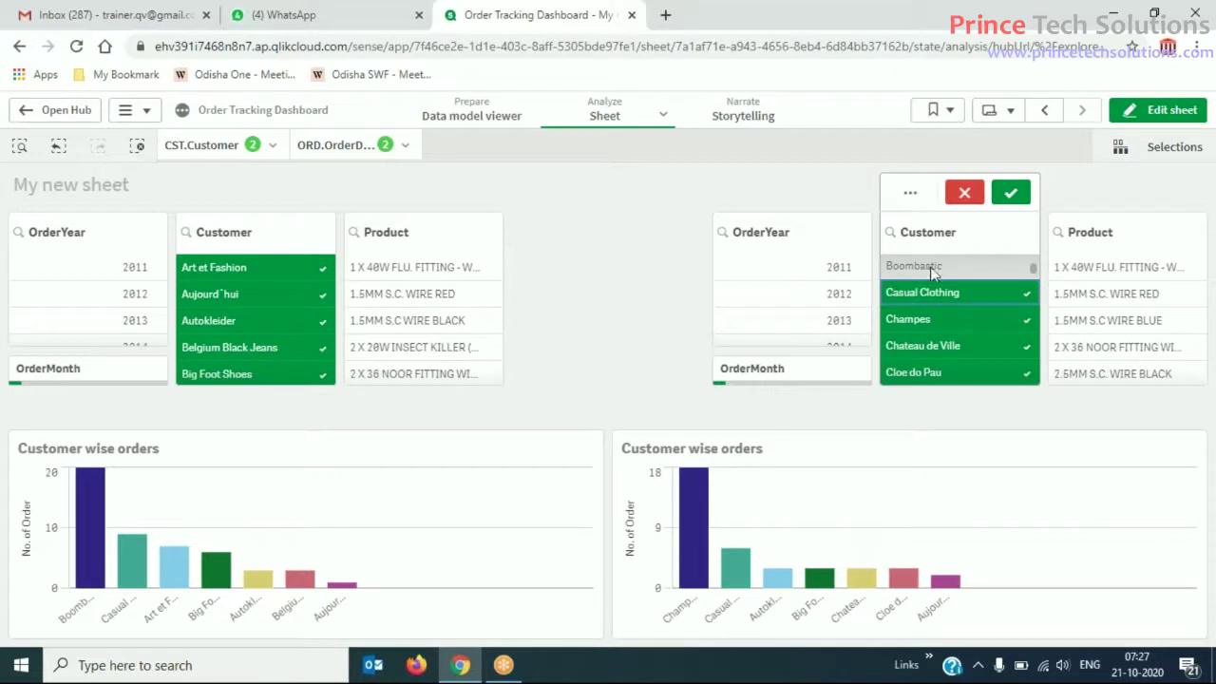
pyautogui.click(940, 266)
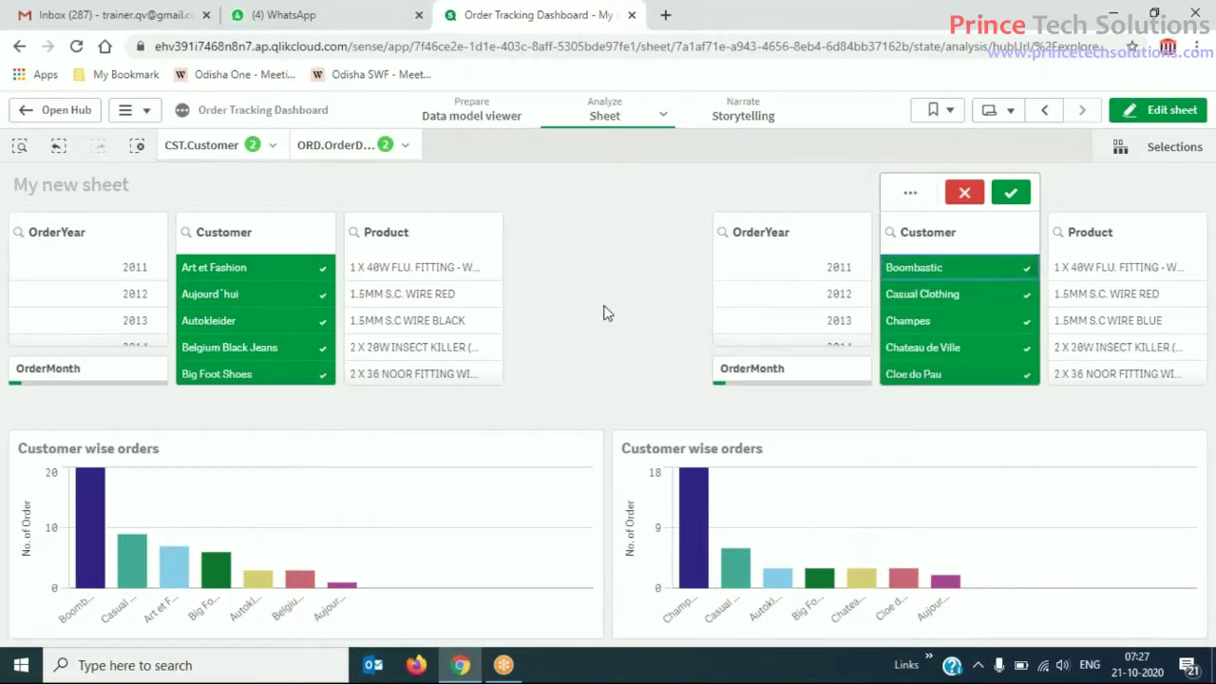
pyautogui.click(608, 313)
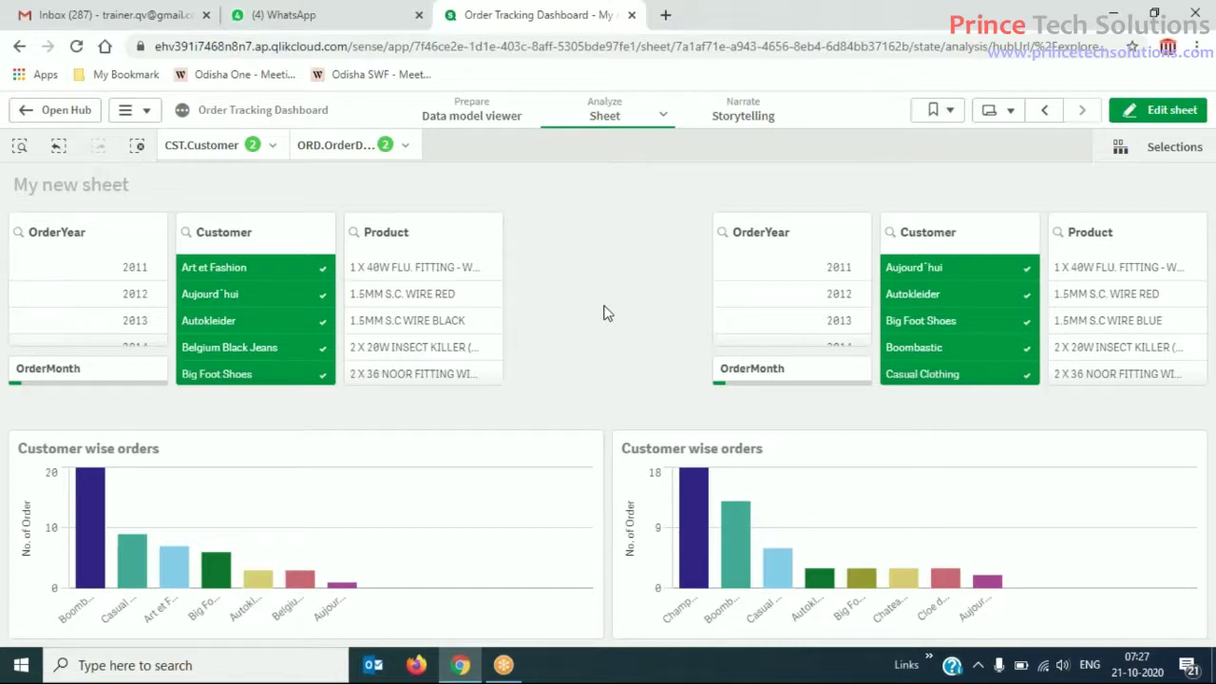
# Review the current Customer and OrderMonth selections held in each alternate state.
pyautogui.click(270, 152)
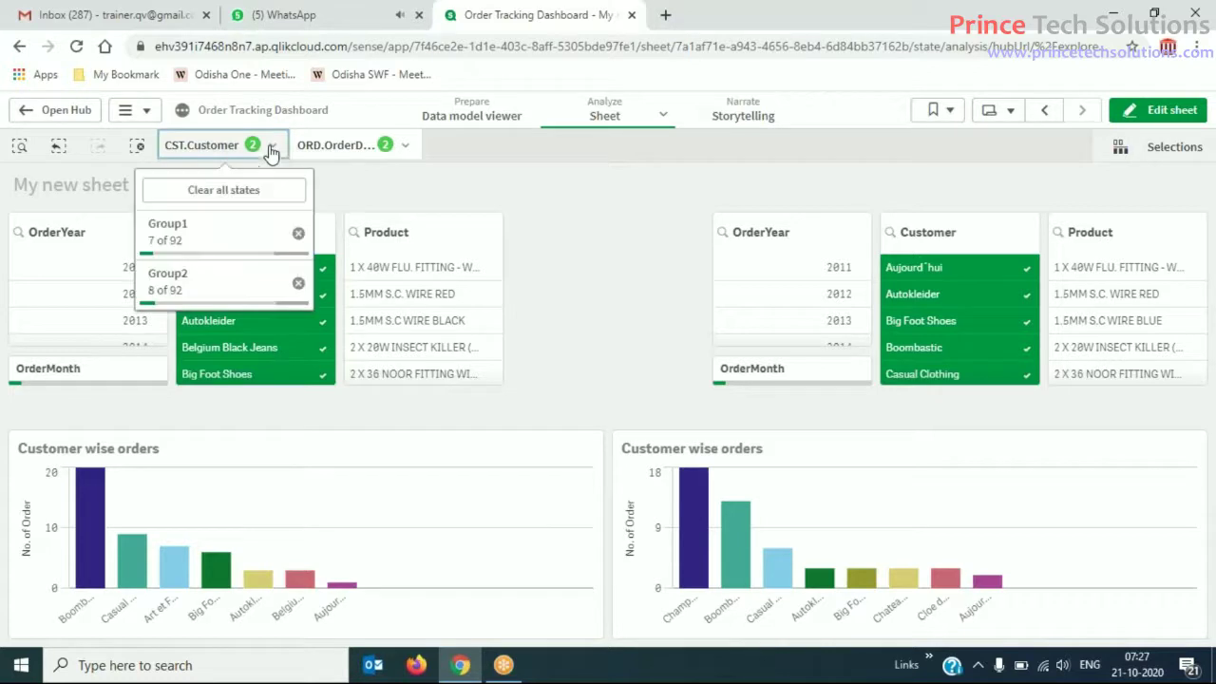
pyautogui.click(589, 163)
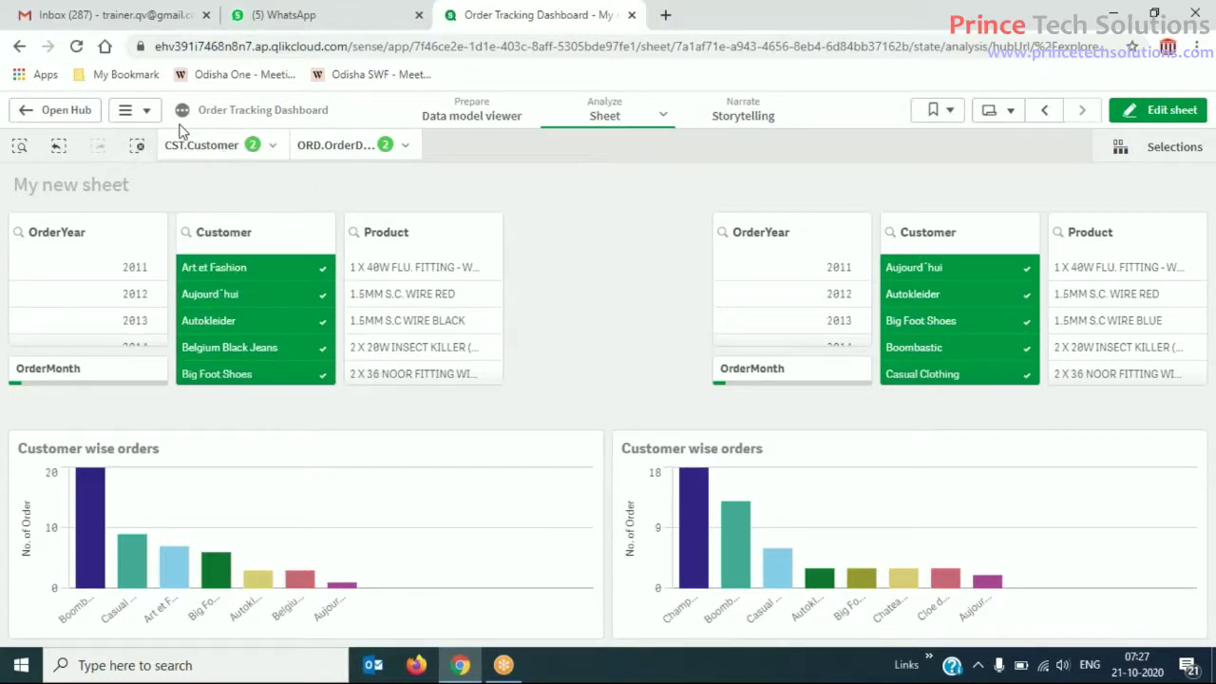
pyautogui.click(276, 147)
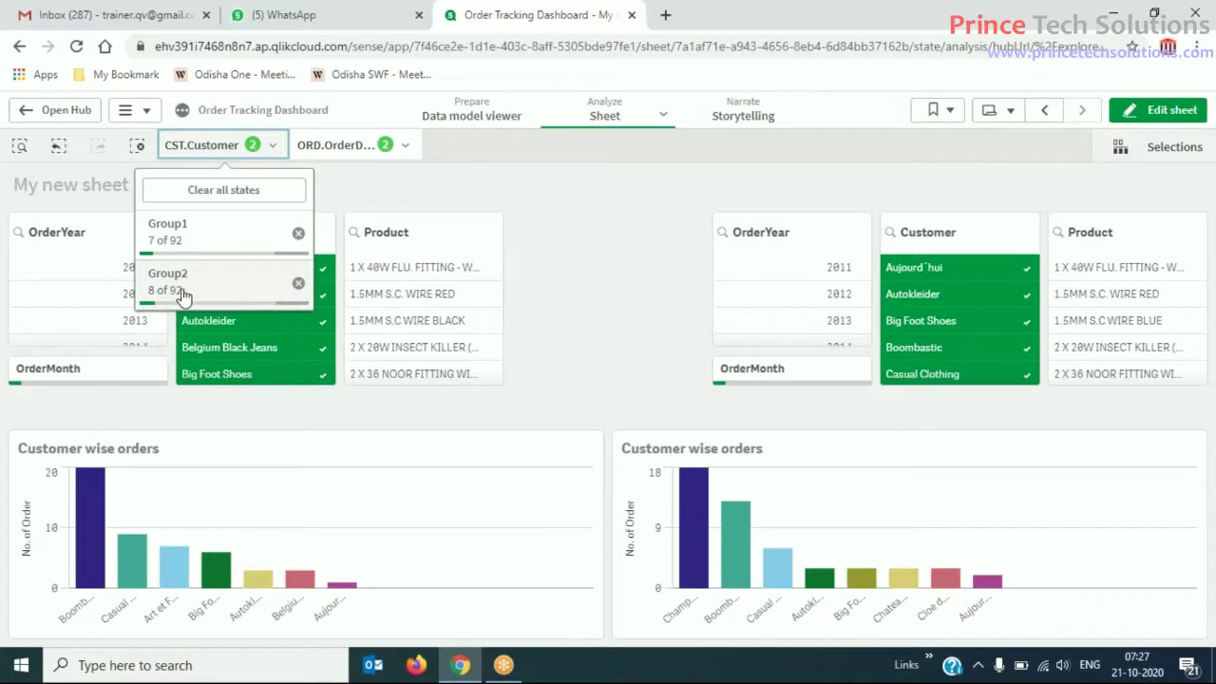
pyautogui.click(406, 149)
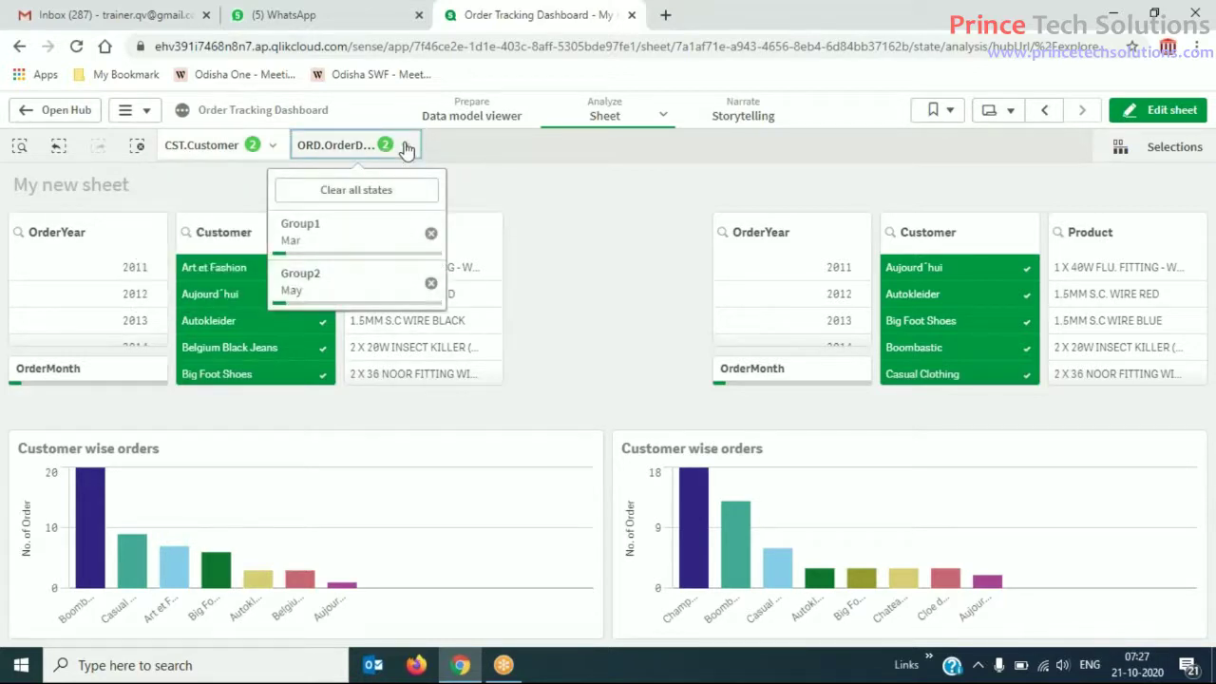
pyautogui.moveTo(323, 228)
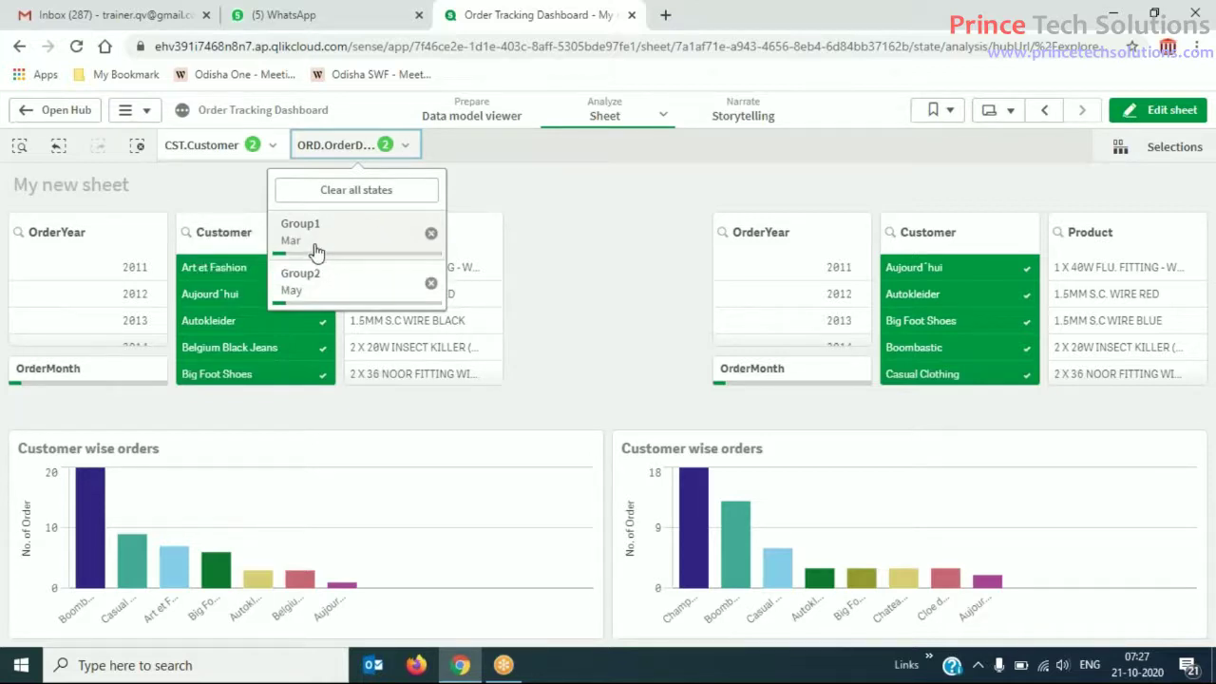
pyautogui.click(565, 152)
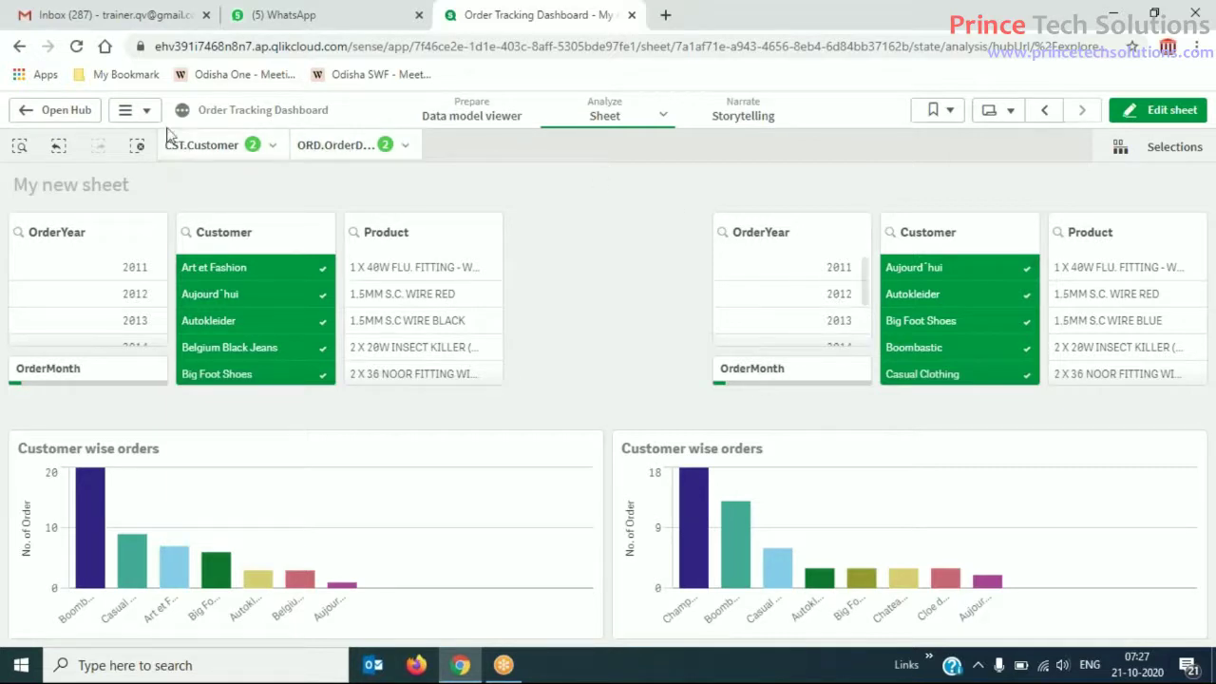
# Clear all selections, and select OrderYear 2012 in the first filter pane and 2013 in the second.
pyautogui.click(138, 147)
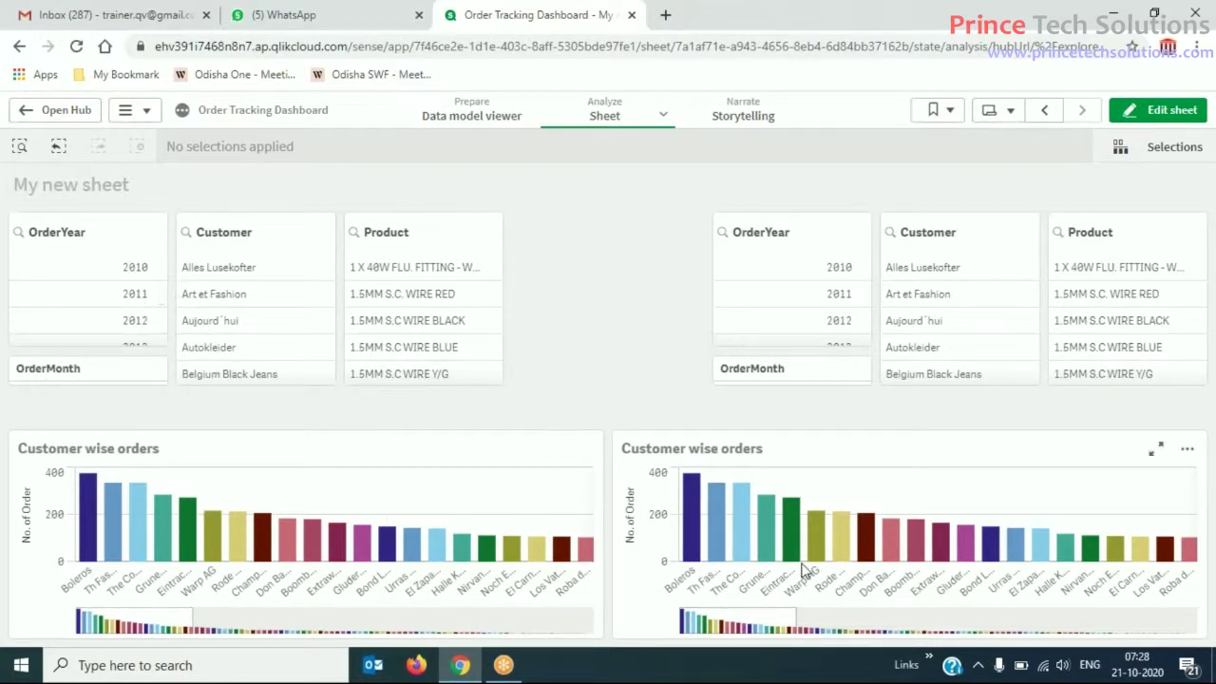
pyautogui.click(112, 321)
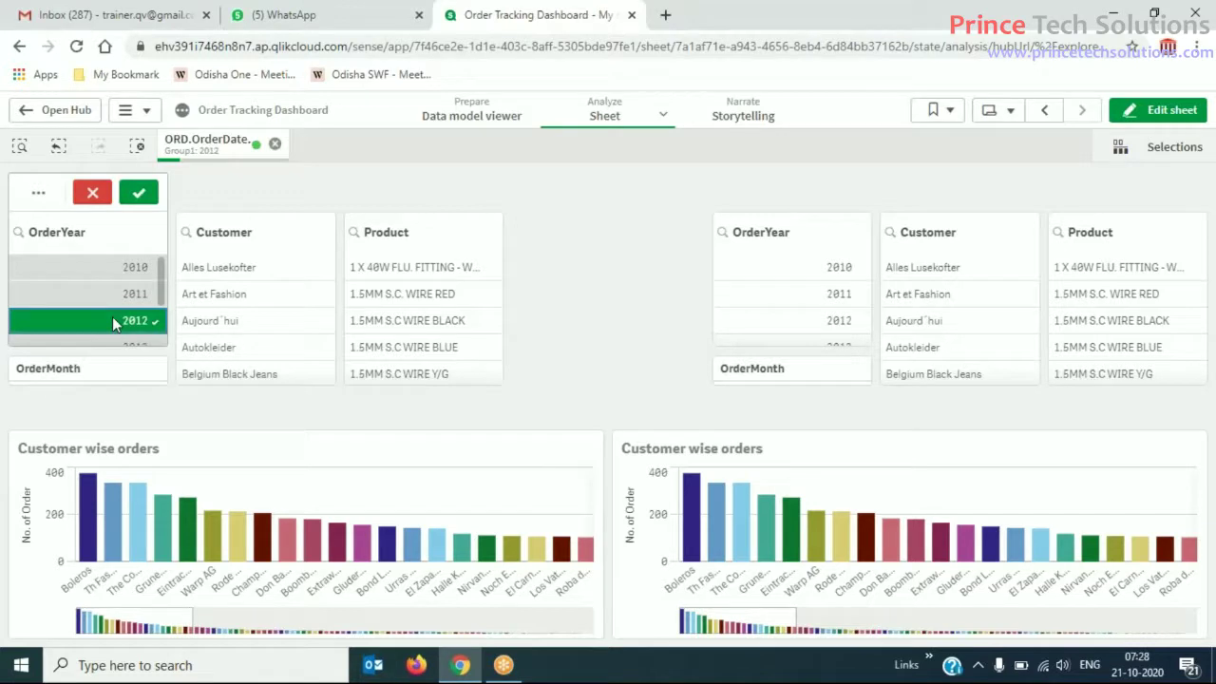
pyautogui.click(836, 347)
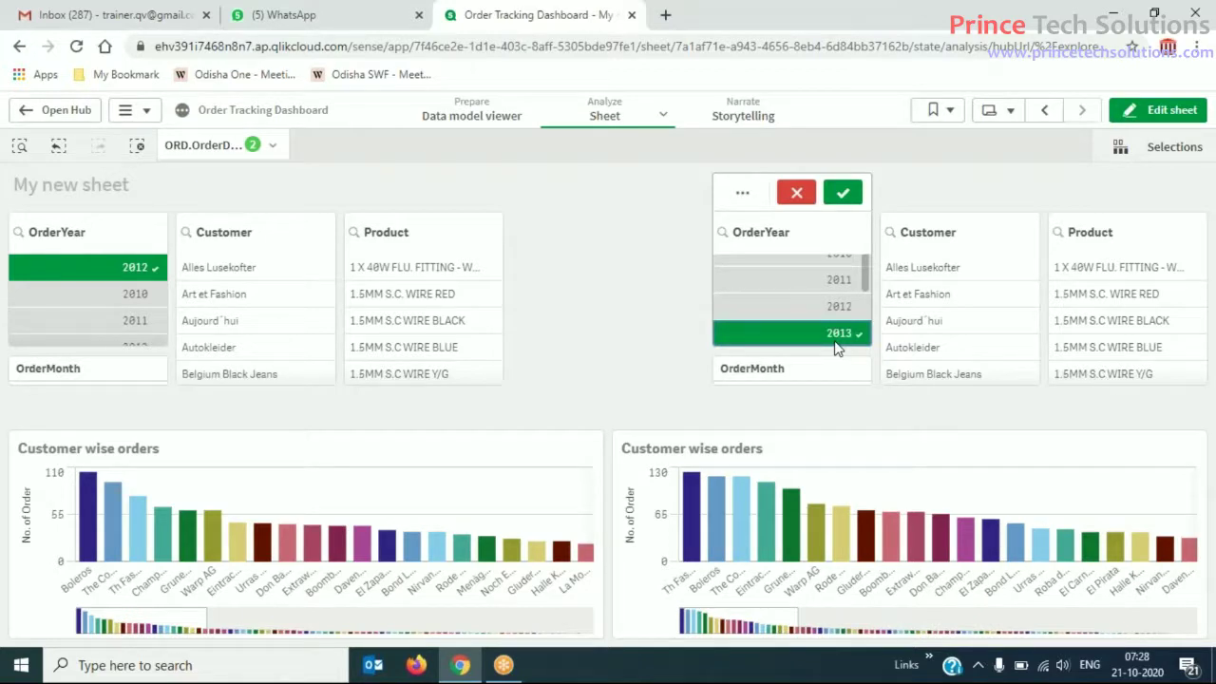
# In the second filter pane, switch the OrderYear selection to 2014, and replace it with 2011.
pyautogui.scroll(-1, 836, 348)
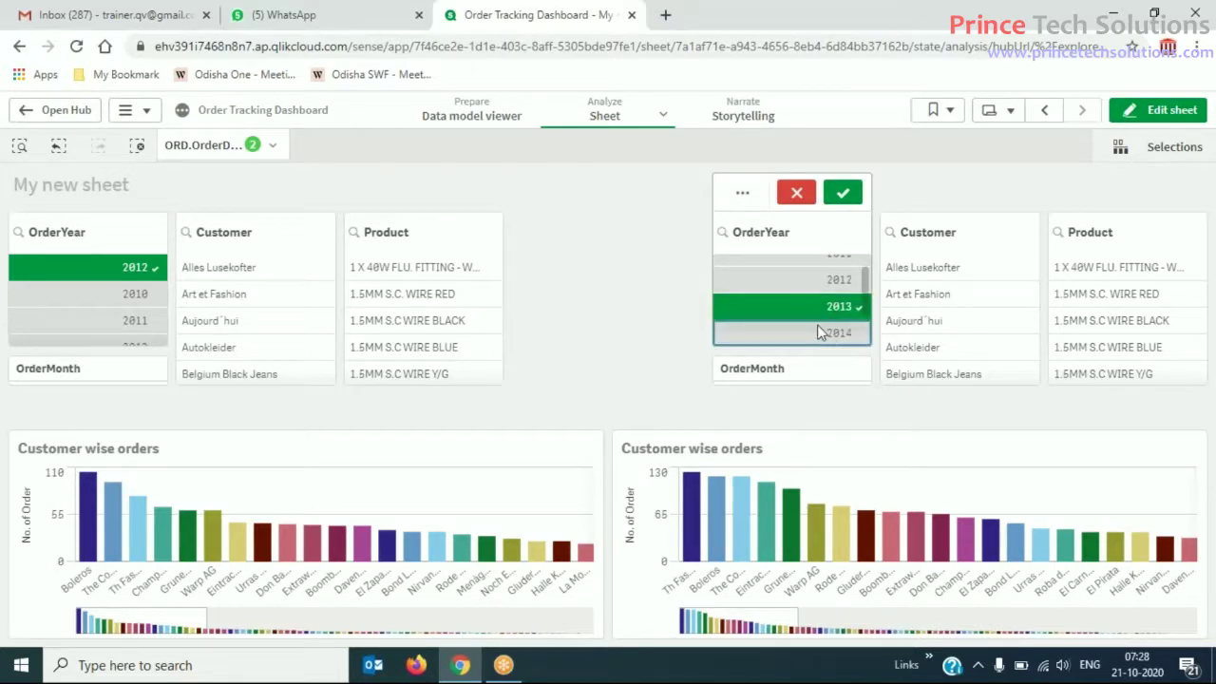
pyautogui.click(816, 325)
pyautogui.click(823, 306)
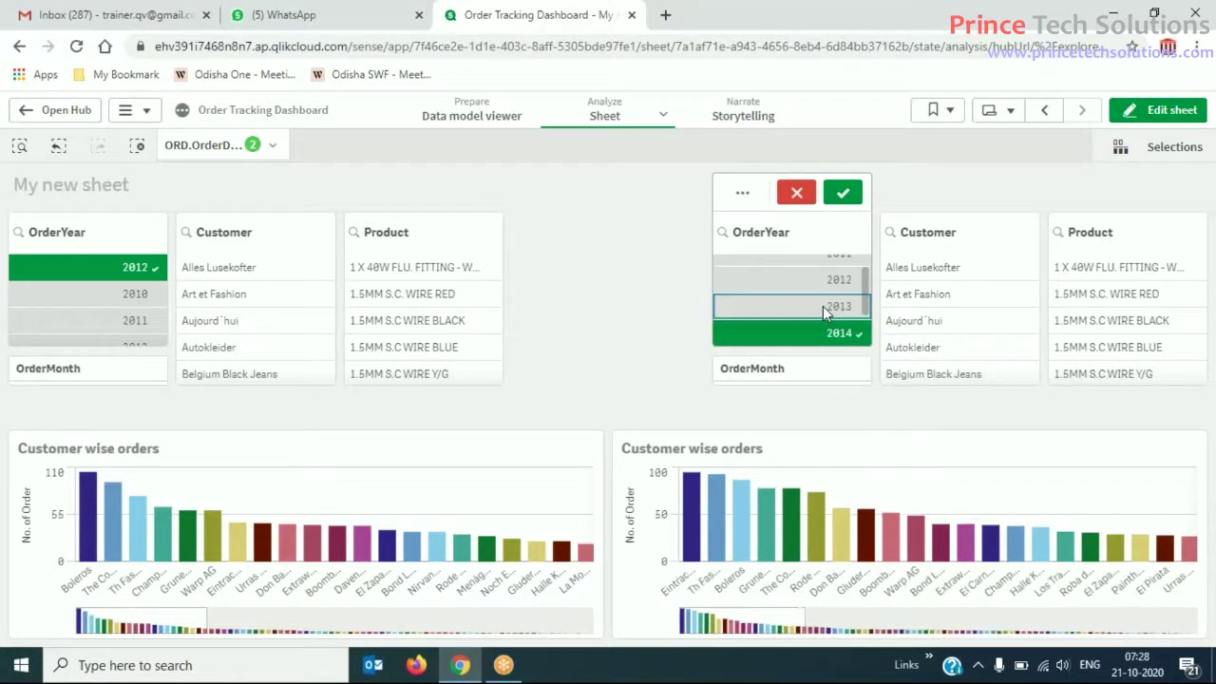
pyautogui.scroll(-1, 823, 305)
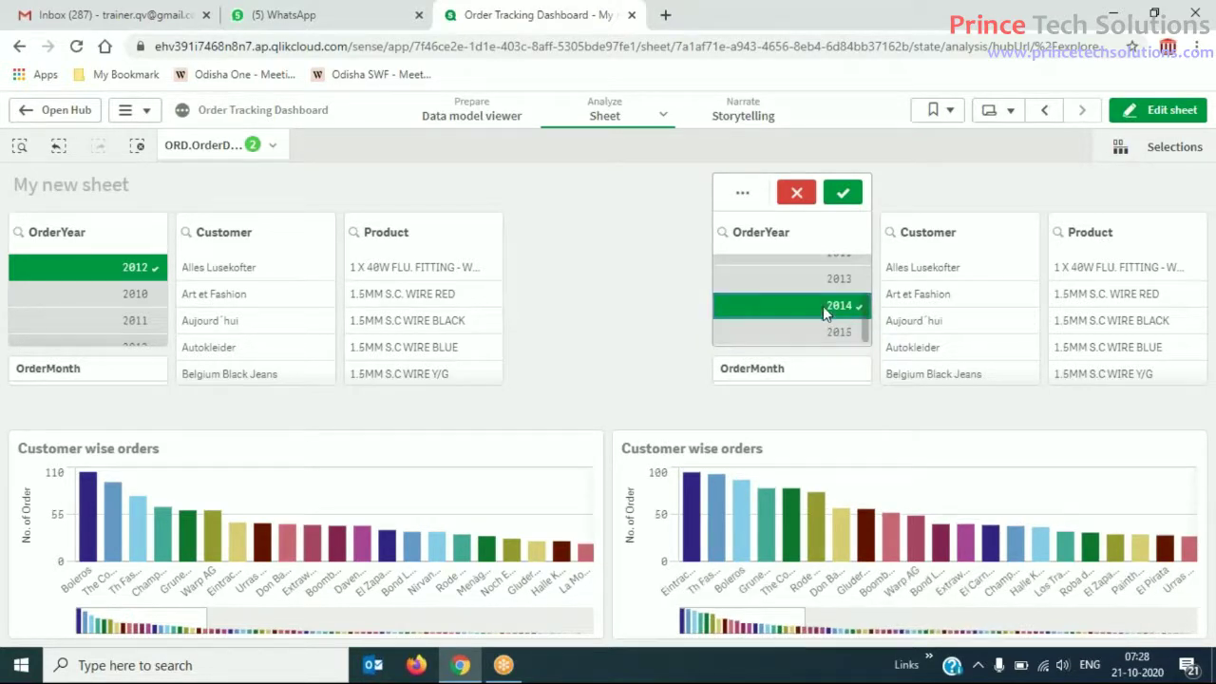
pyautogui.click(823, 306)
pyautogui.scroll(1, 823, 309)
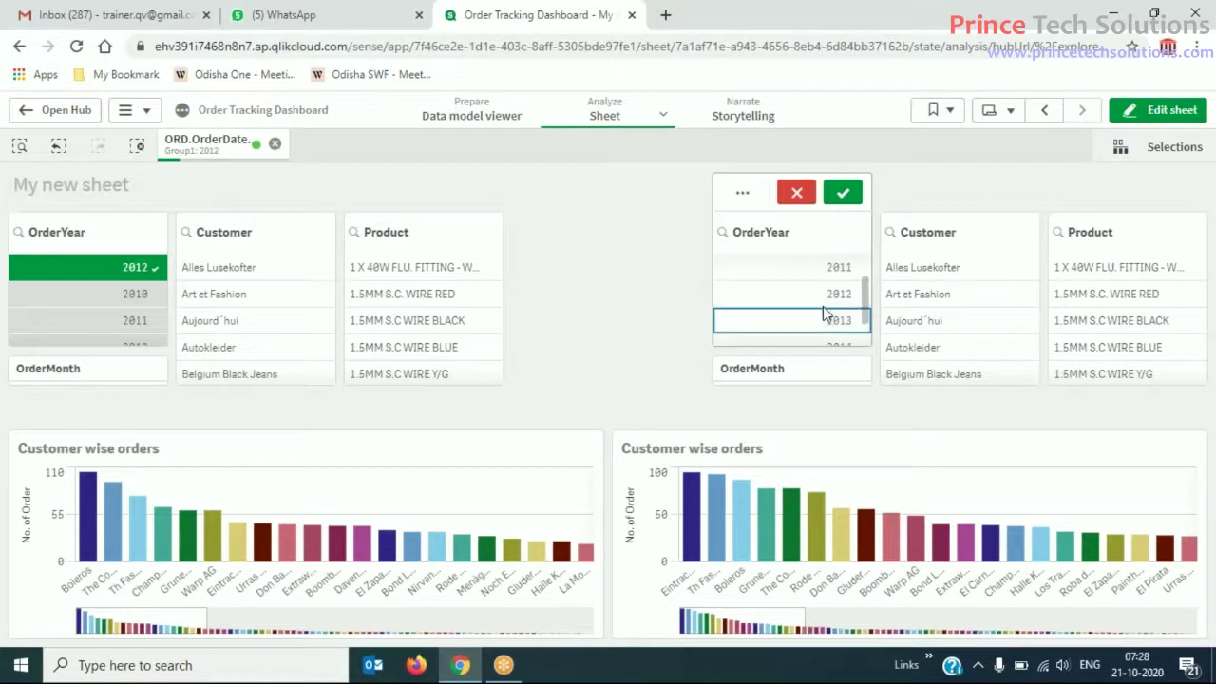
pyautogui.click(840, 272)
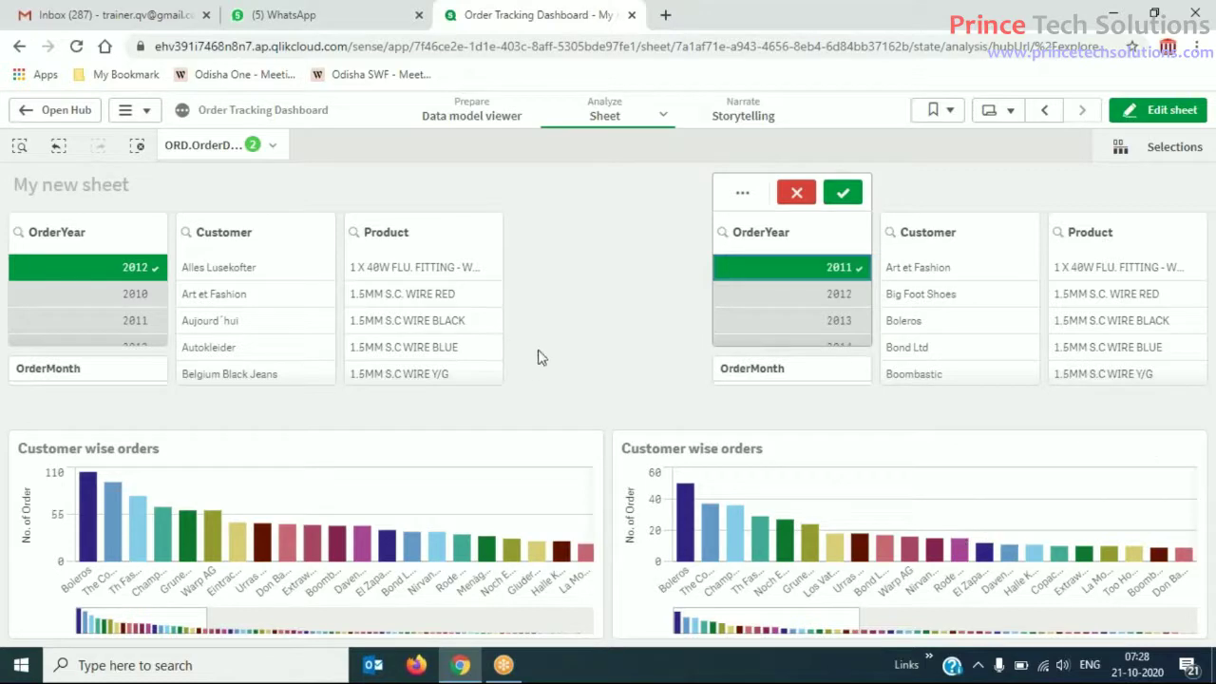
# Confirm and review the OrderYear selections of the alternate states, and clear all selections.
pyautogui.click(272, 155)
pyautogui.click(587, 237)
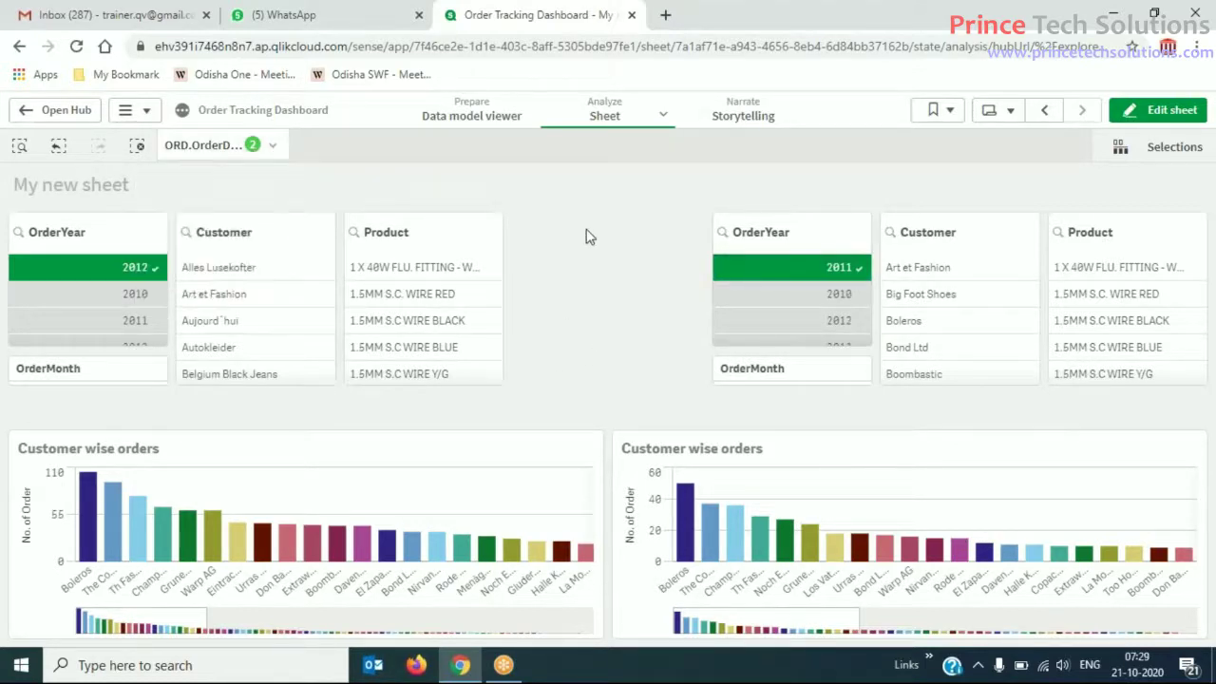
pyautogui.click(137, 151)
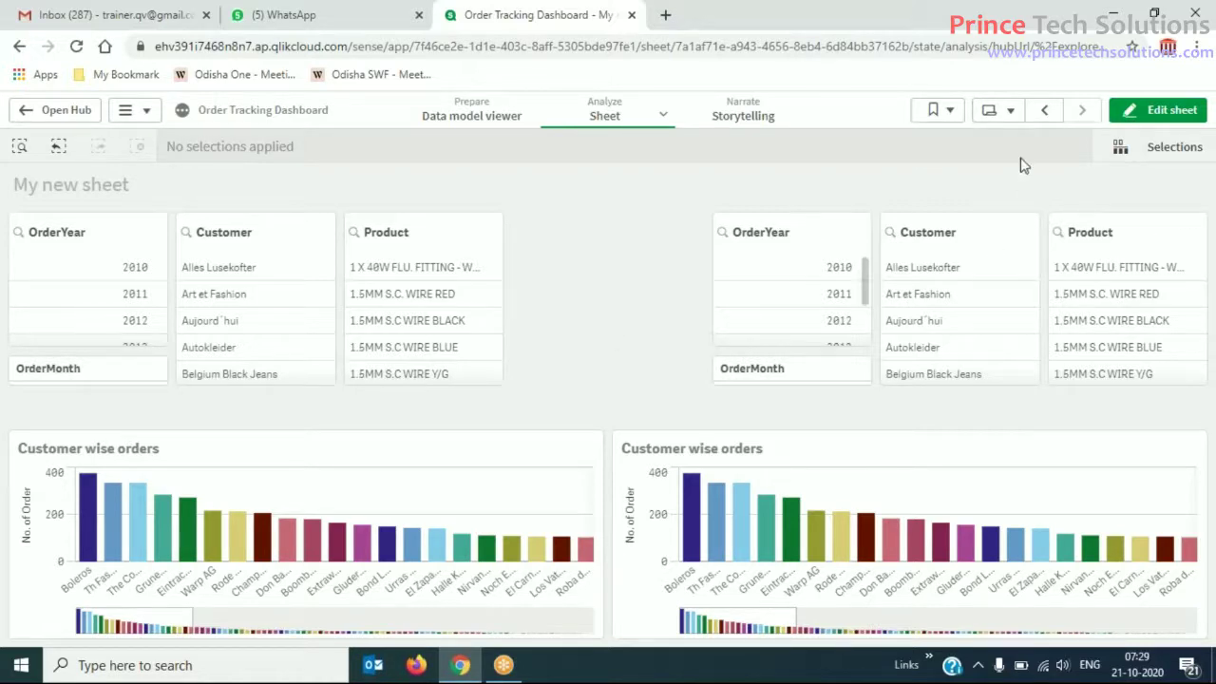
# Put the sheet in edit mode, and duplicate My new sheet from the app's sheet overview.
pyautogui.click(1145, 114)
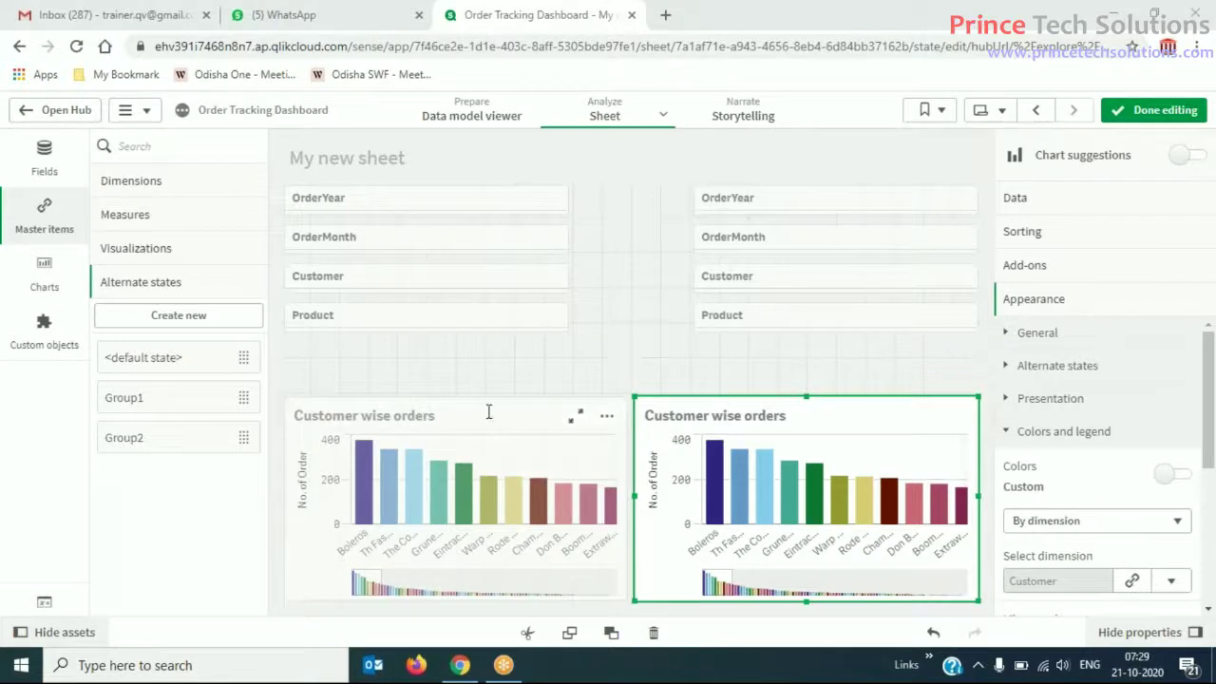
pyautogui.click(614, 355)
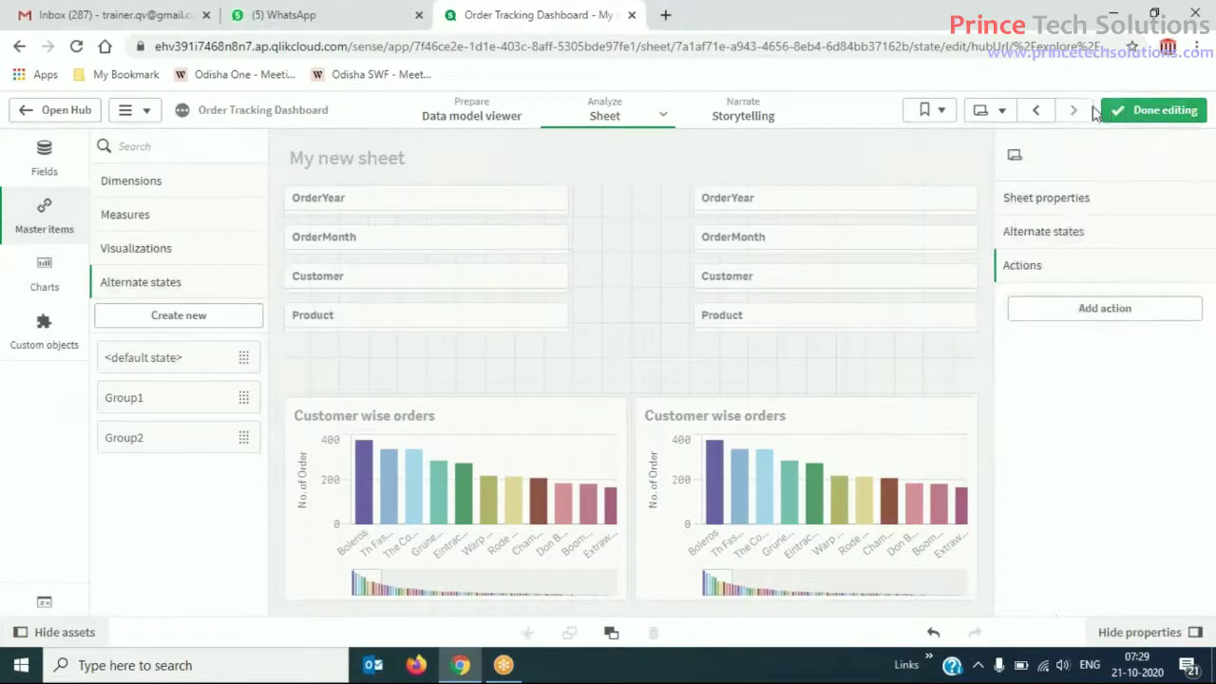
pyautogui.click(953, 112)
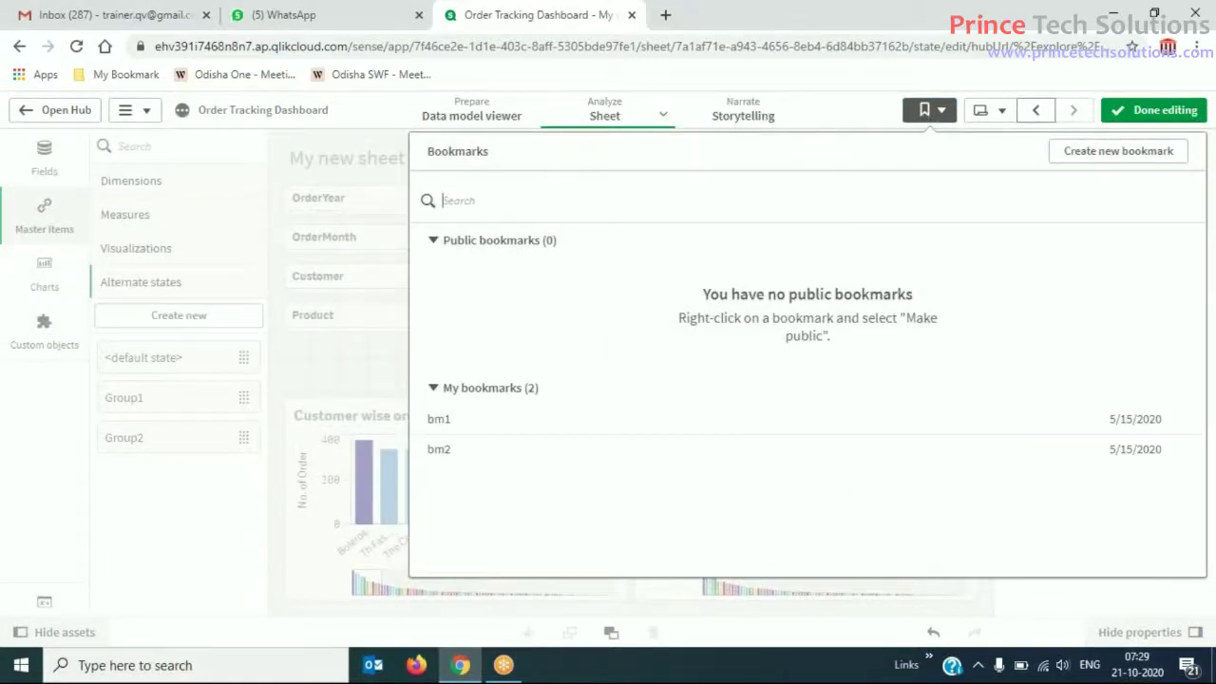
pyautogui.click(1005, 113)
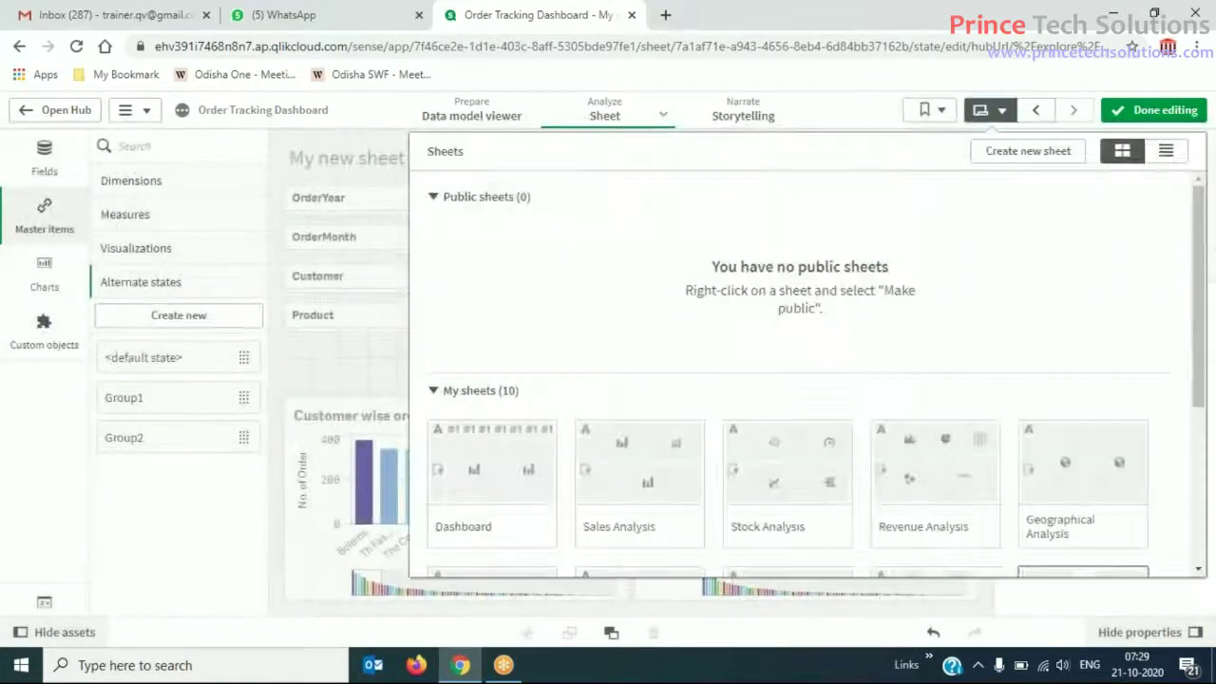
pyautogui.scroll(-3, 964, 483)
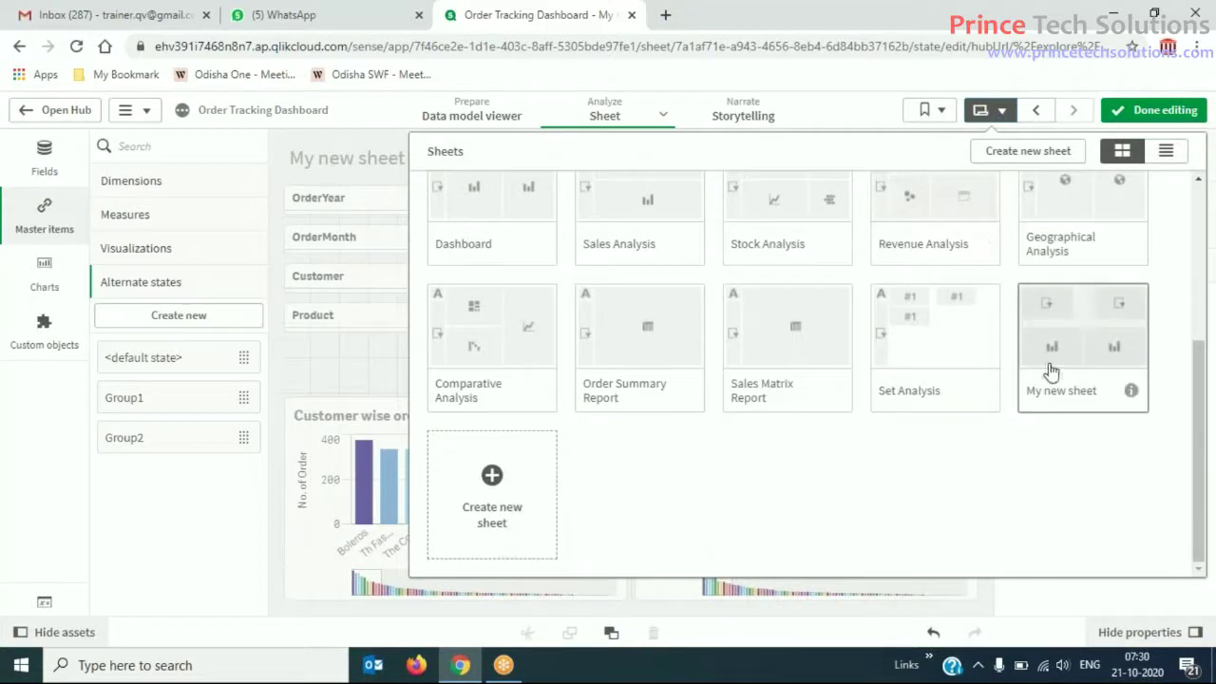
pyautogui.rightClick(1064, 364)
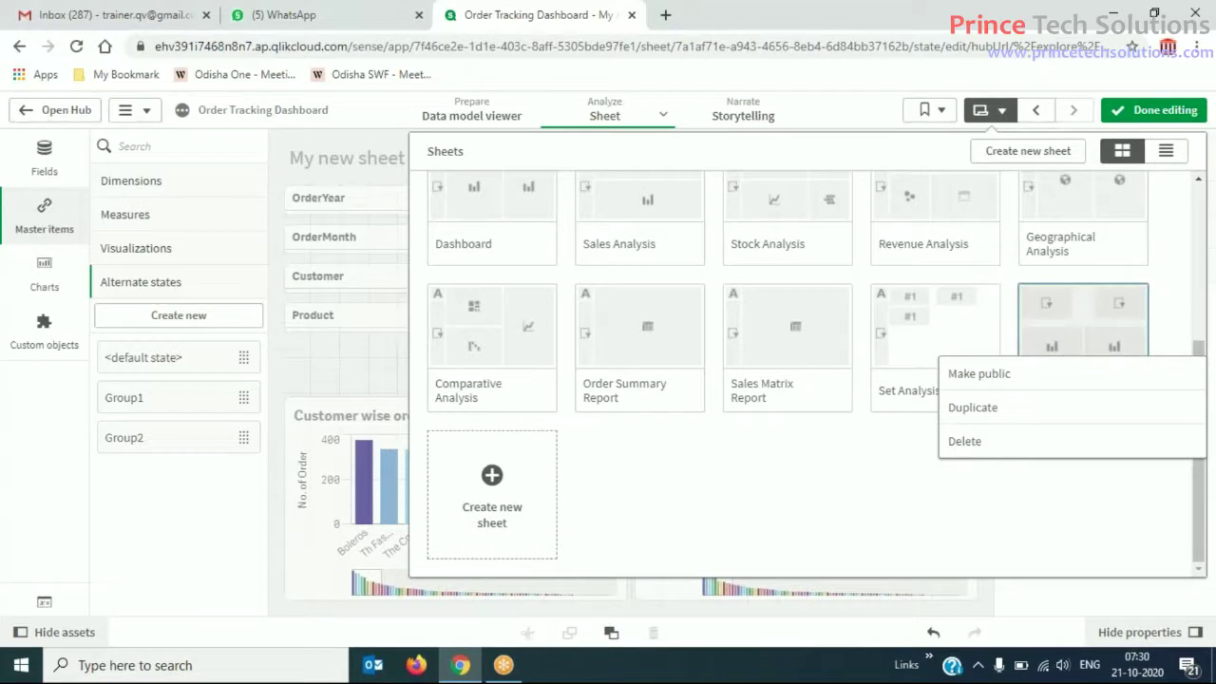
pyautogui.click(984, 416)
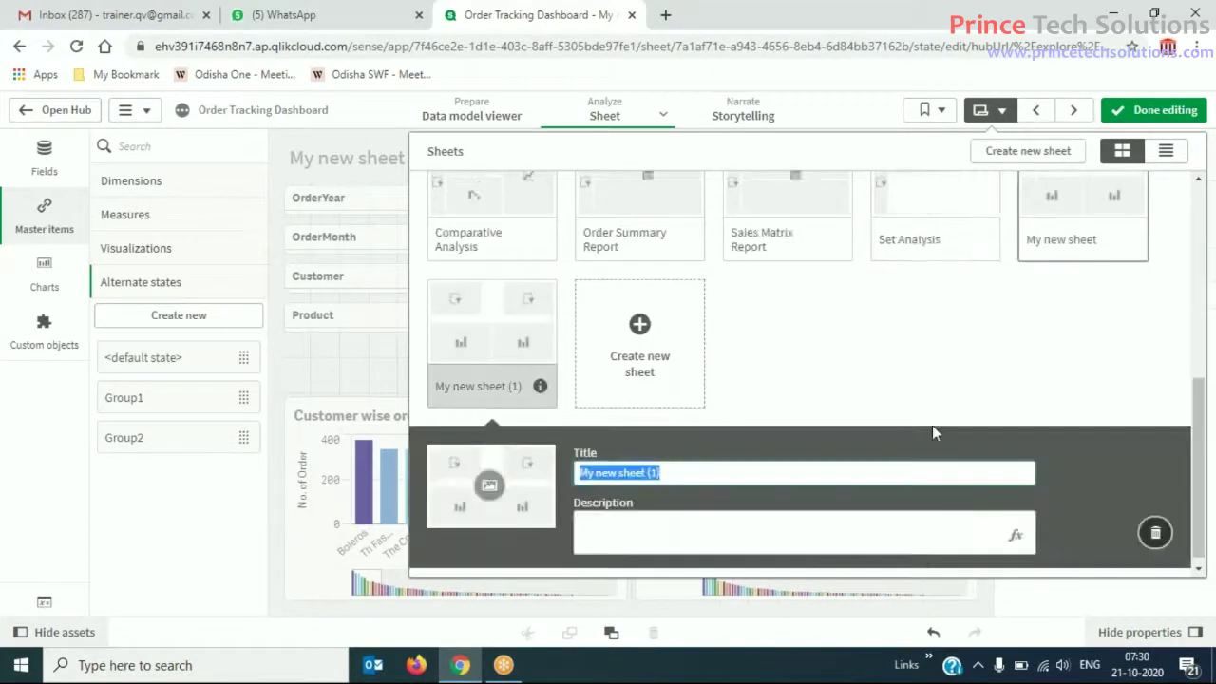
# Keep the title My new sheet (1) for the duplicate and open that sheet.
pyautogui.click(719, 478)
pyautogui.press('Return')
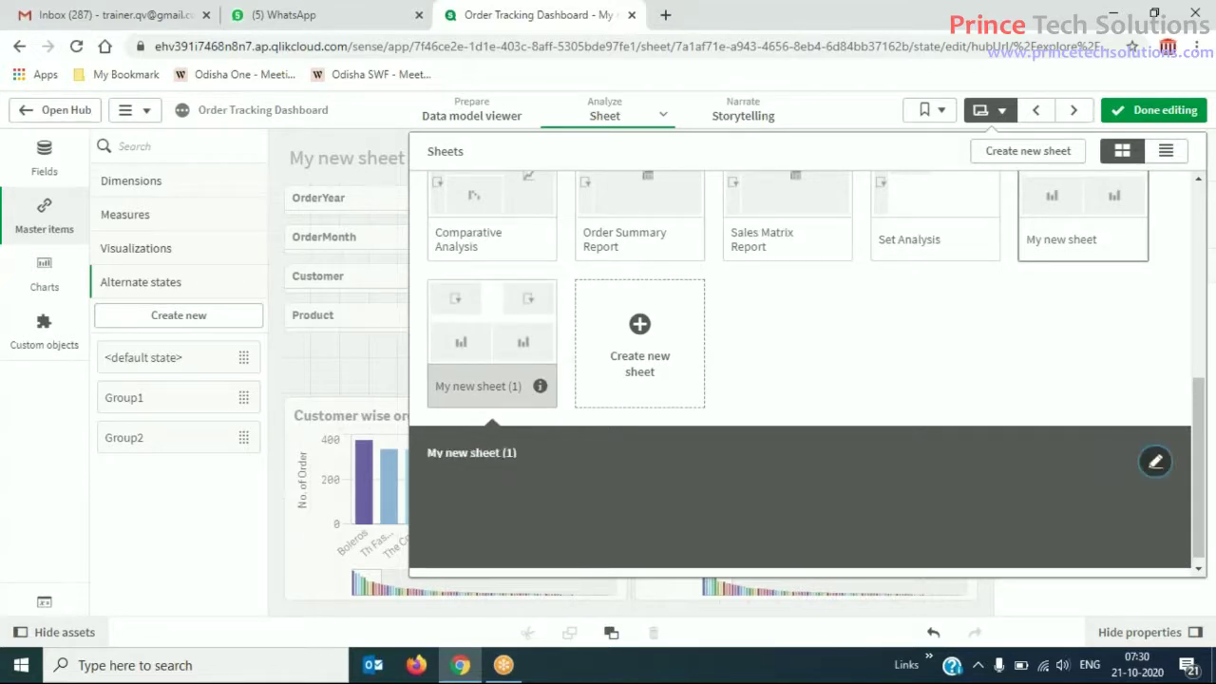
pyautogui.click(505, 332)
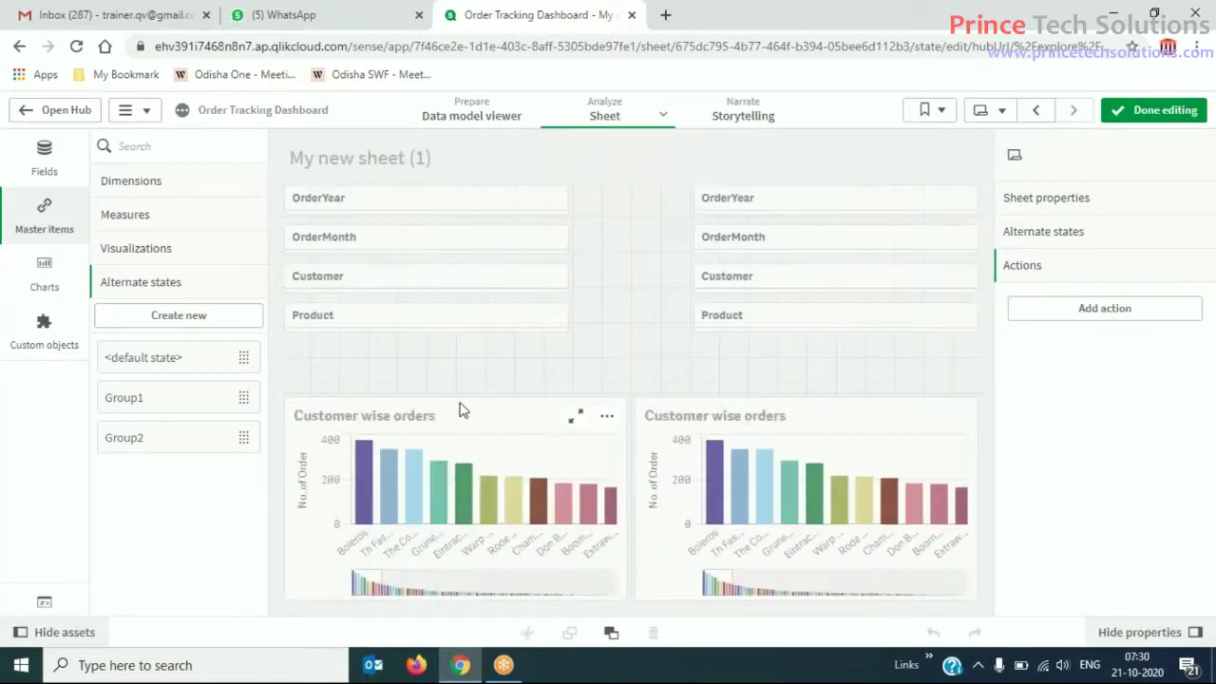
# Remove both Customer wise orders charts from the duplicated sheet.
pyautogui.click(459, 410)
pyautogui.click(459, 411)
pyautogui.moveTo(462, 409); pyautogui.dragTo(626, 415)
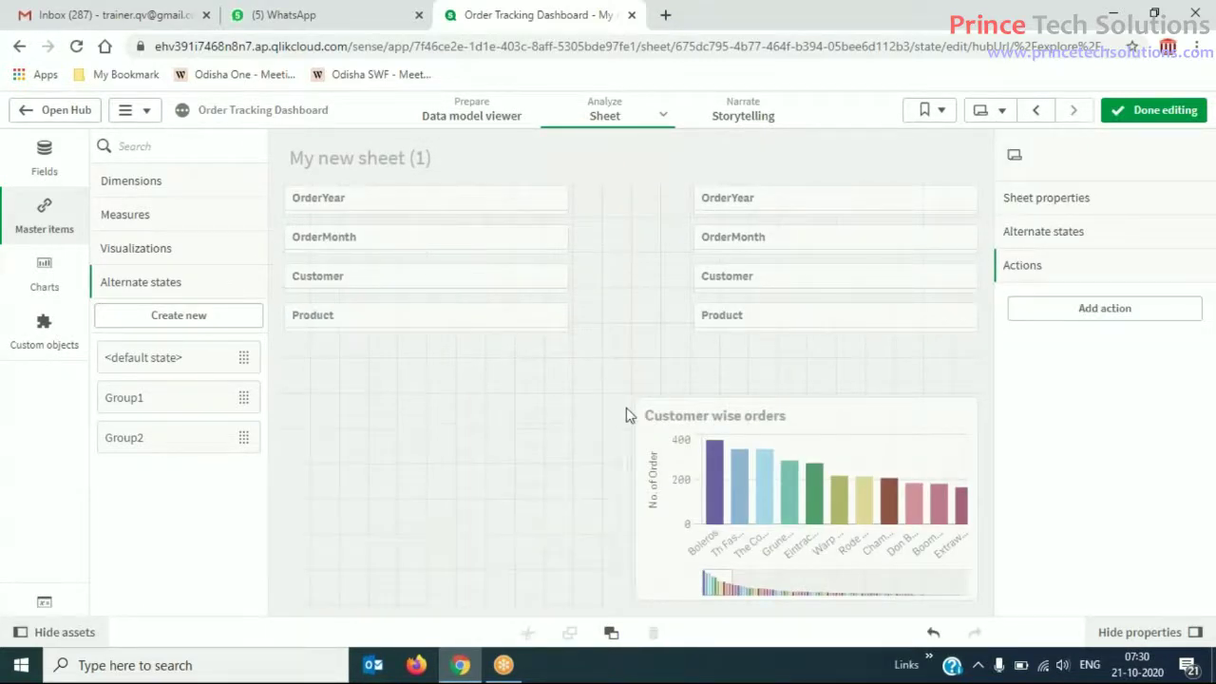
pyautogui.click(385, 428)
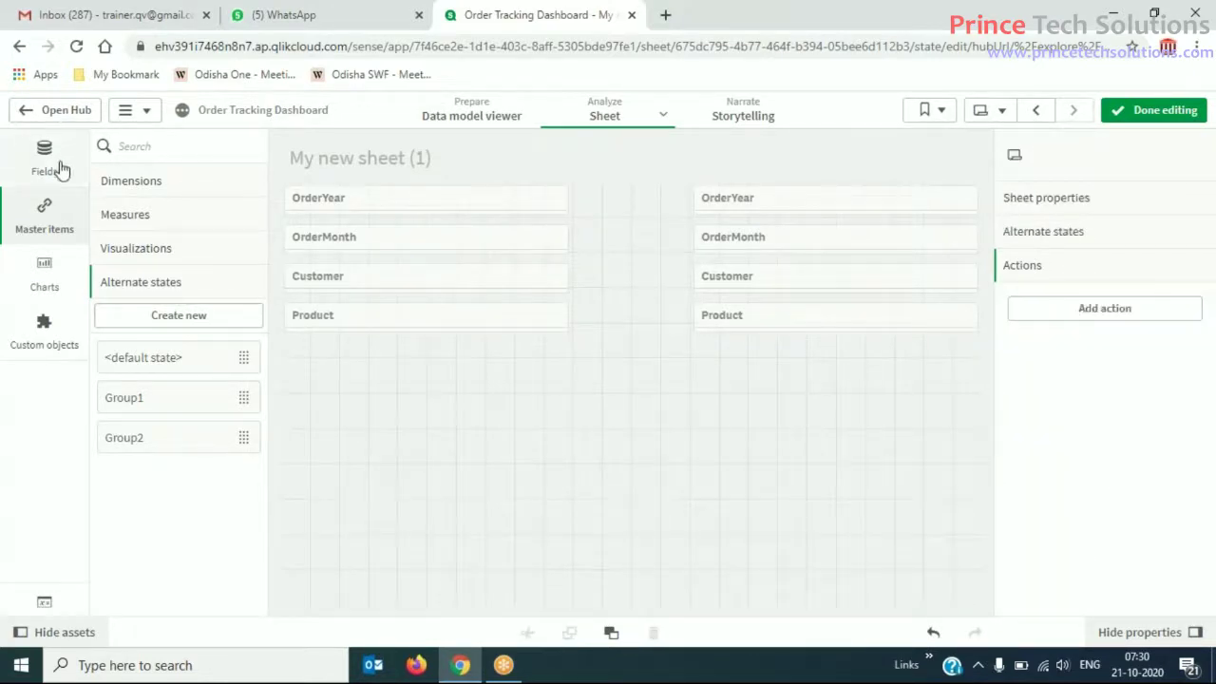
# Start a new master measure and name it Sales.
pyautogui.click(139, 223)
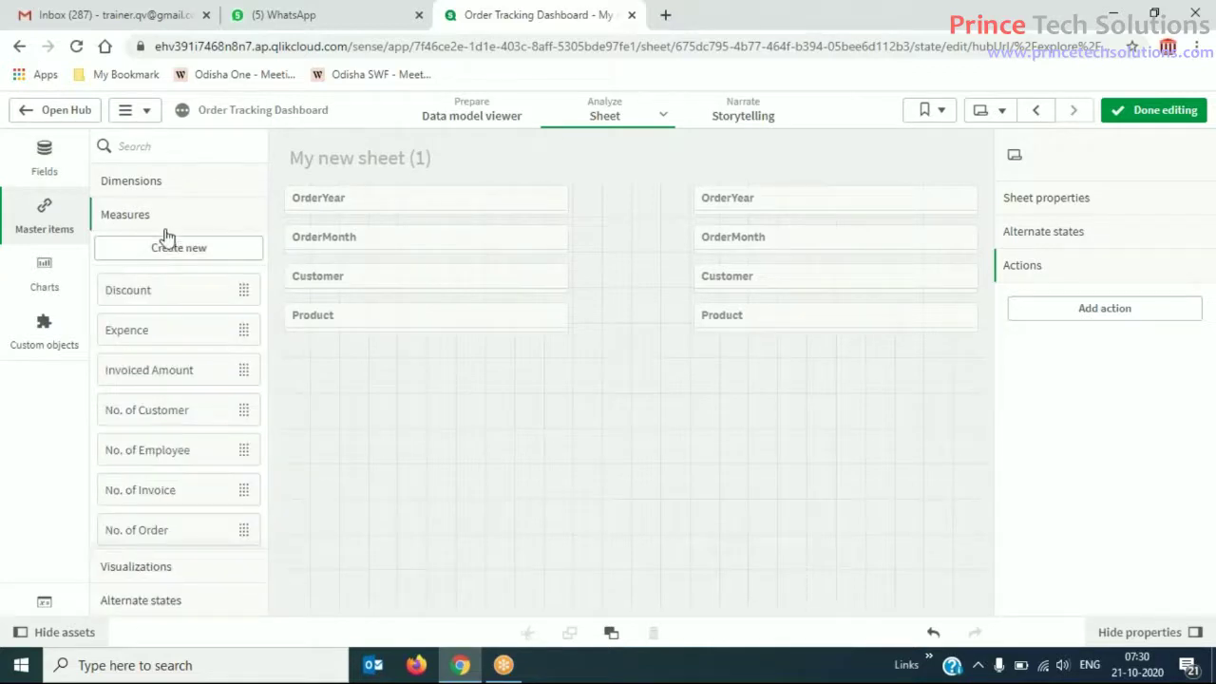
pyautogui.click(181, 249)
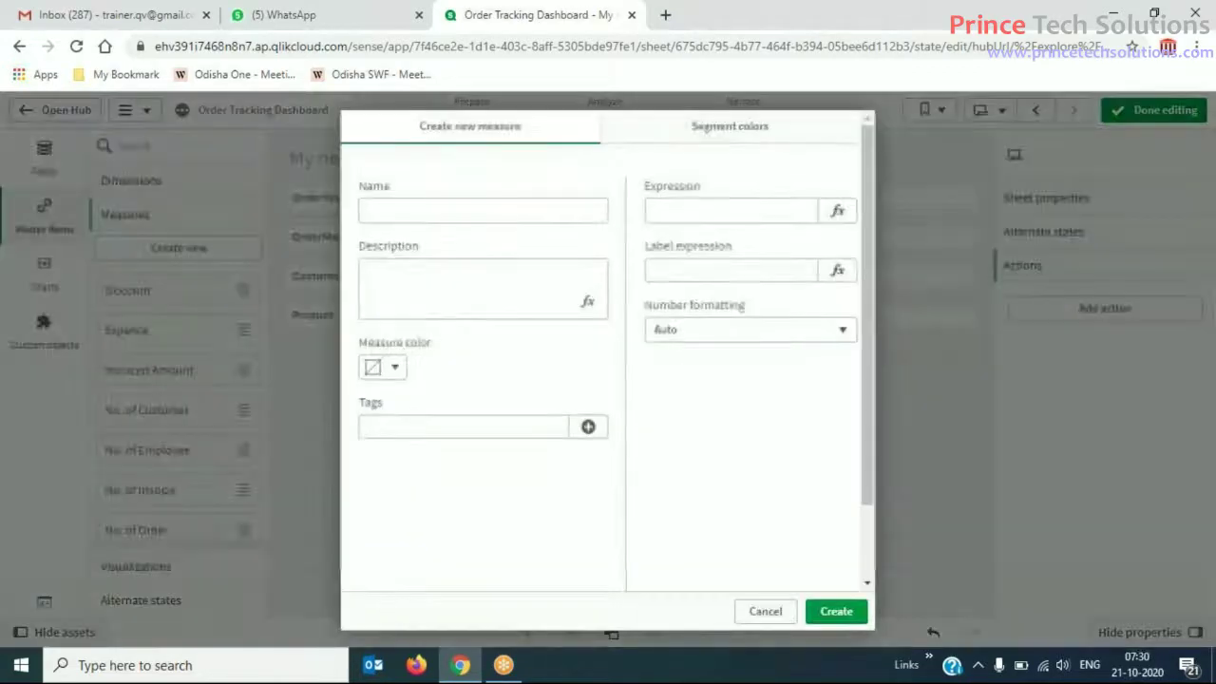
pyautogui.click(464, 211)
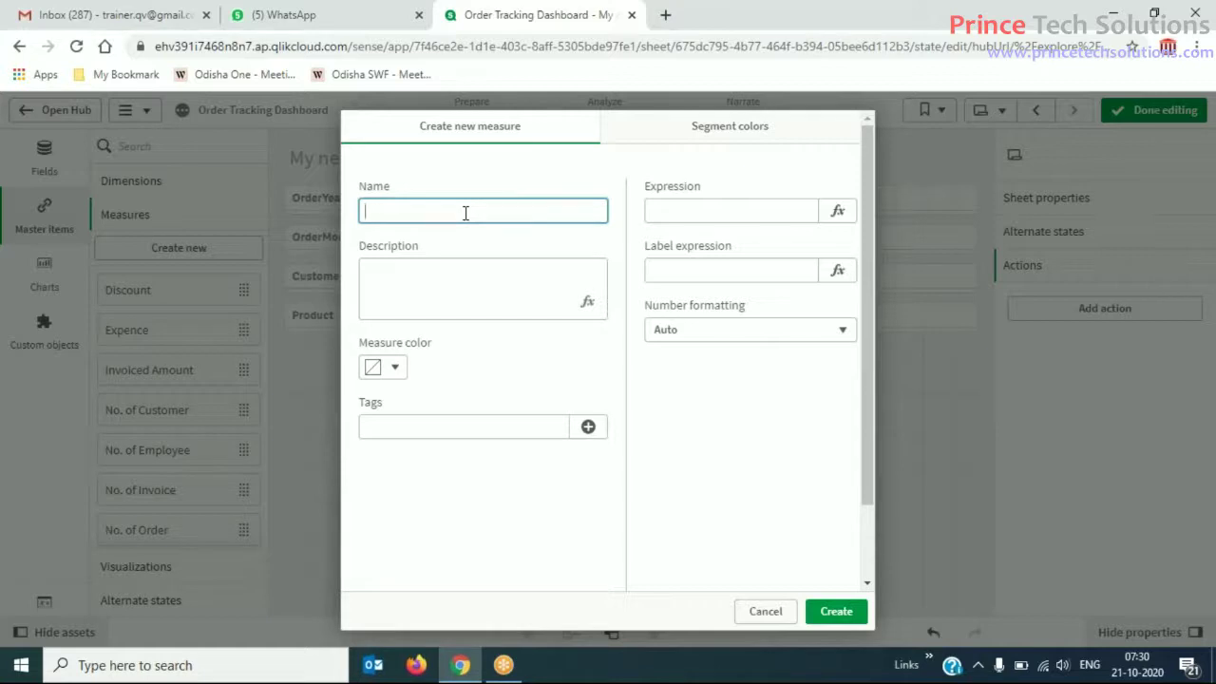
pyautogui.write('s')
# In the Sales measure's expression editor, filter the fields by table ORDD and choose the field ORDD.UnitPrice.
pyautogui.click(759, 207)
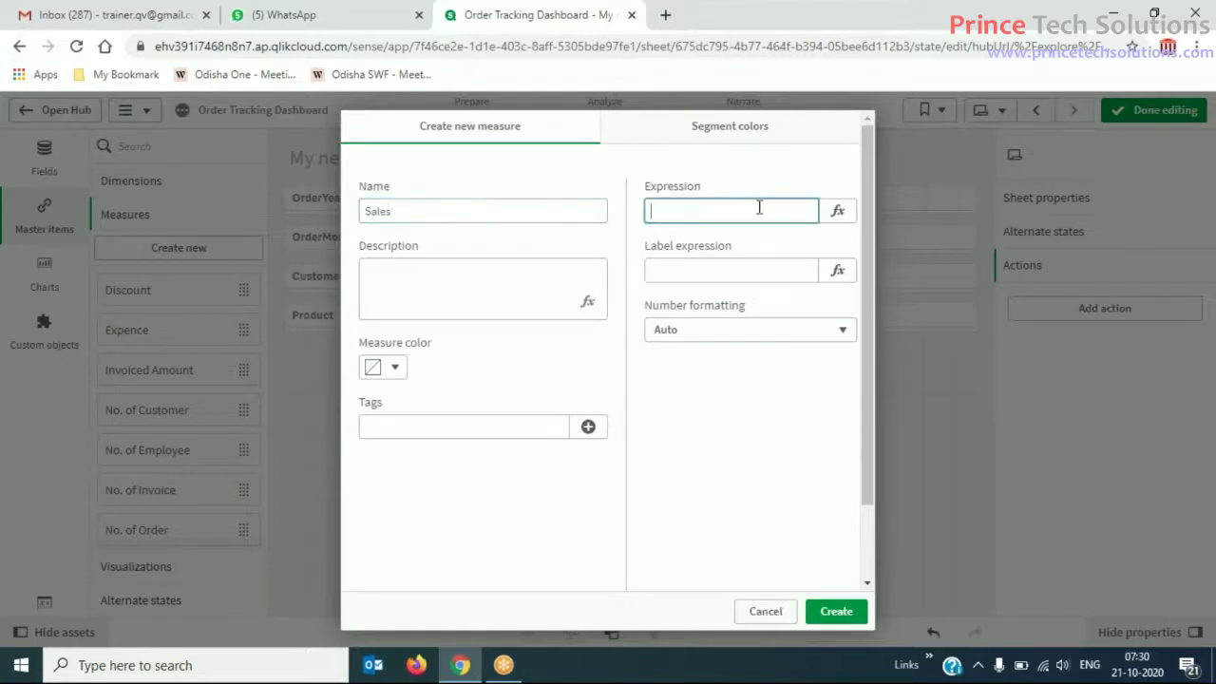
pyautogui.click(839, 213)
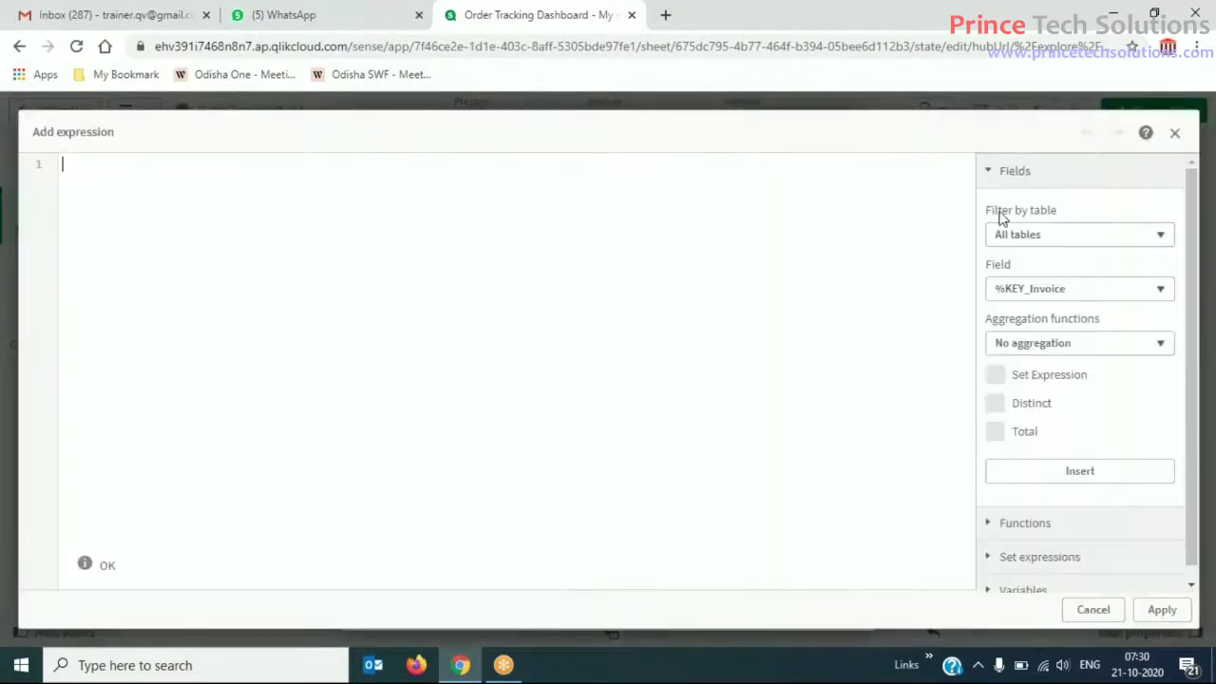
pyautogui.click(1049, 243)
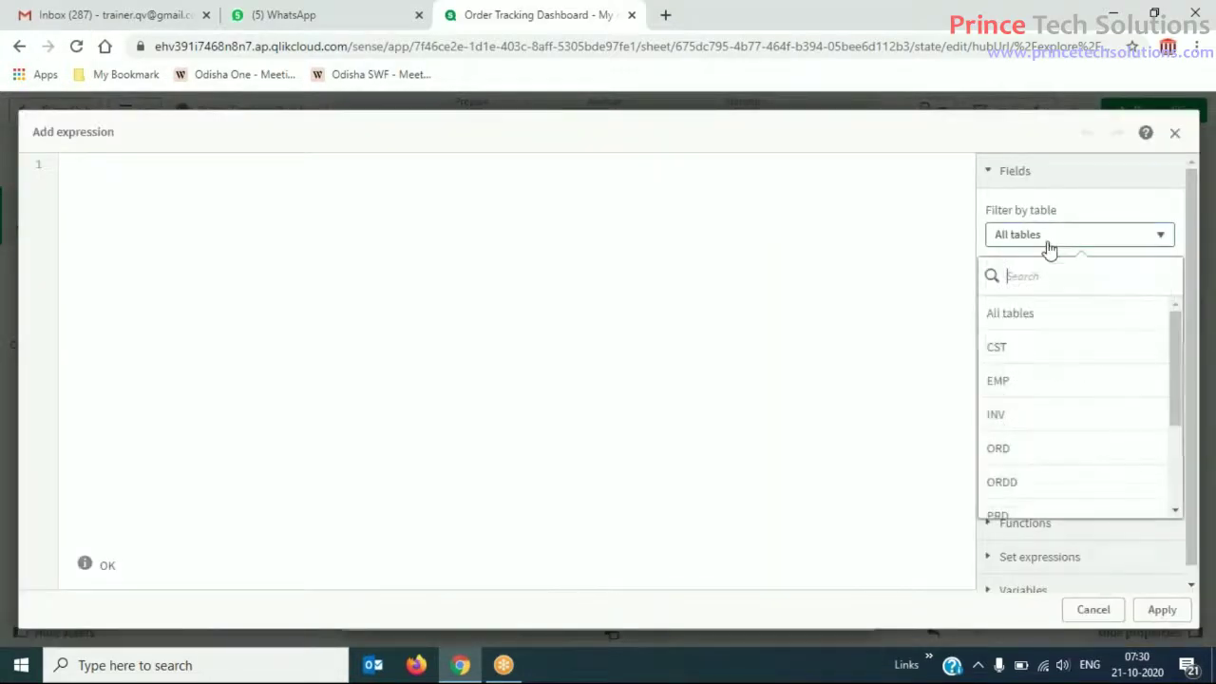
pyautogui.click(1003, 481)
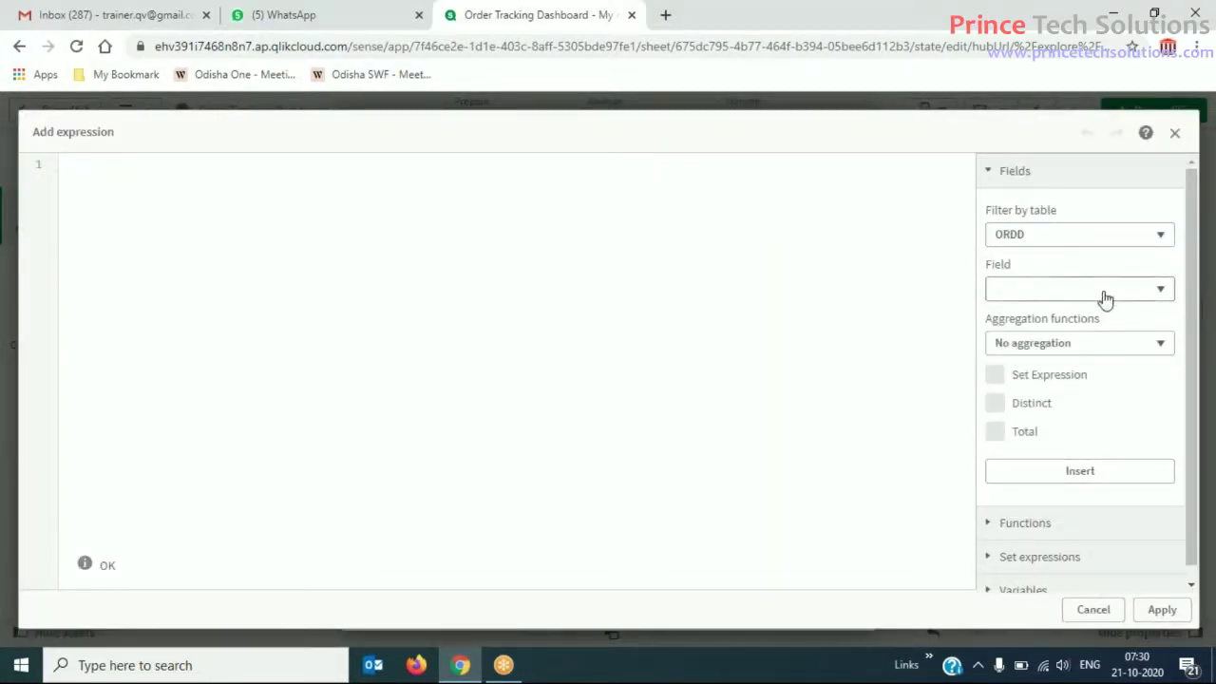
pyautogui.click(1105, 295)
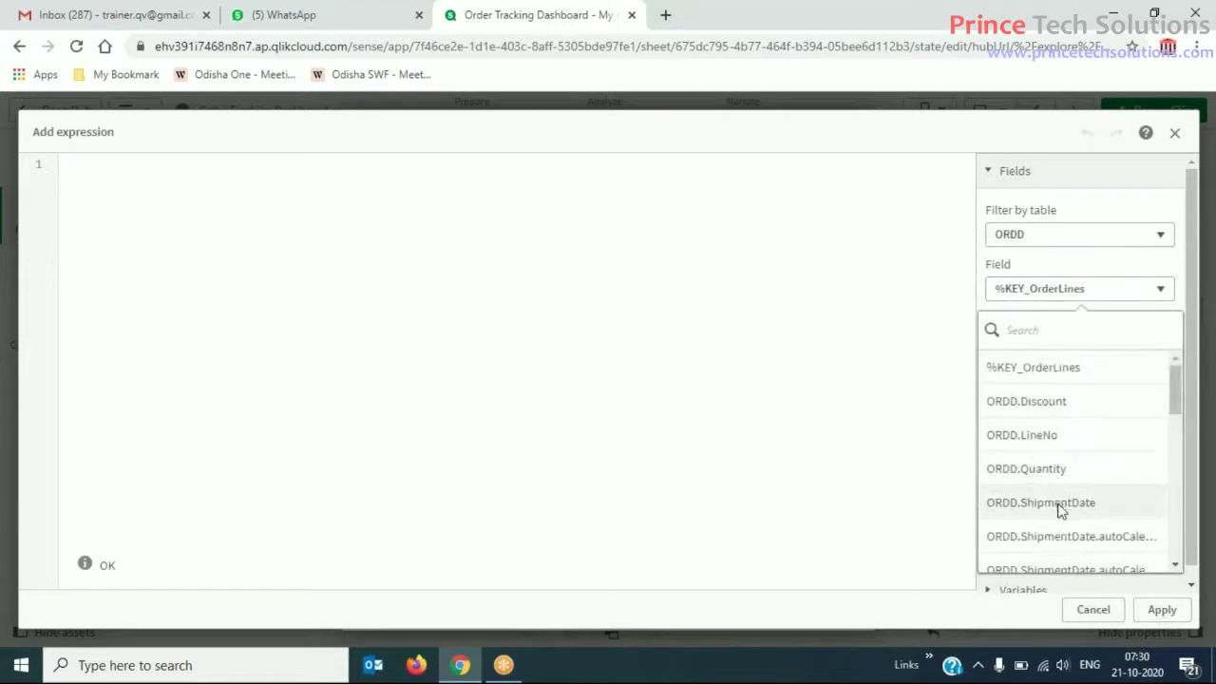
pyautogui.scroll(-1, 1060, 506)
pyautogui.scroll(-5, 1060, 511)
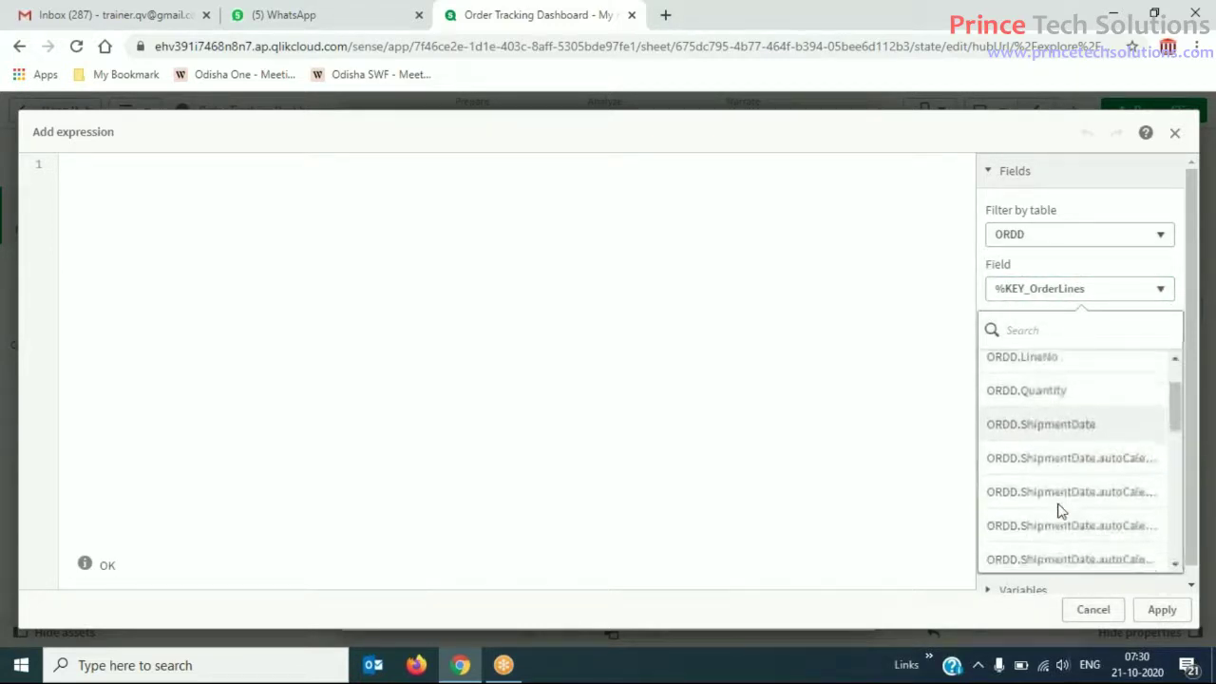
pyautogui.scroll(-5, 1061, 511)
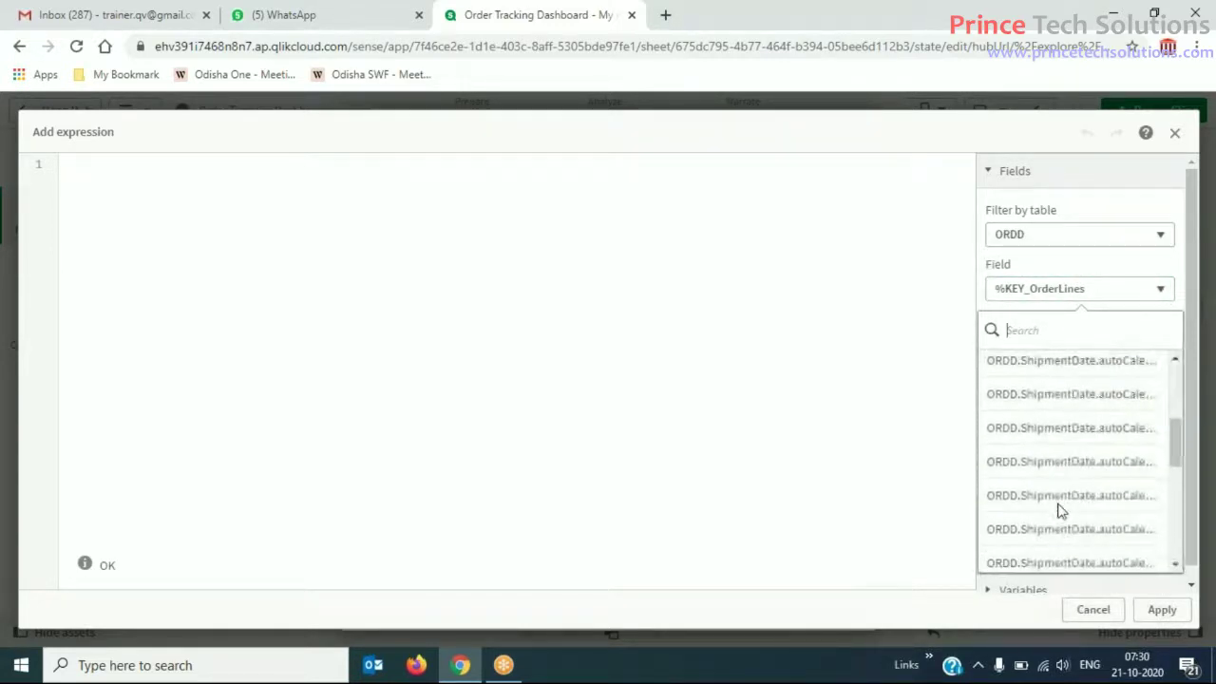
pyautogui.scroll(-3, 1061, 511)
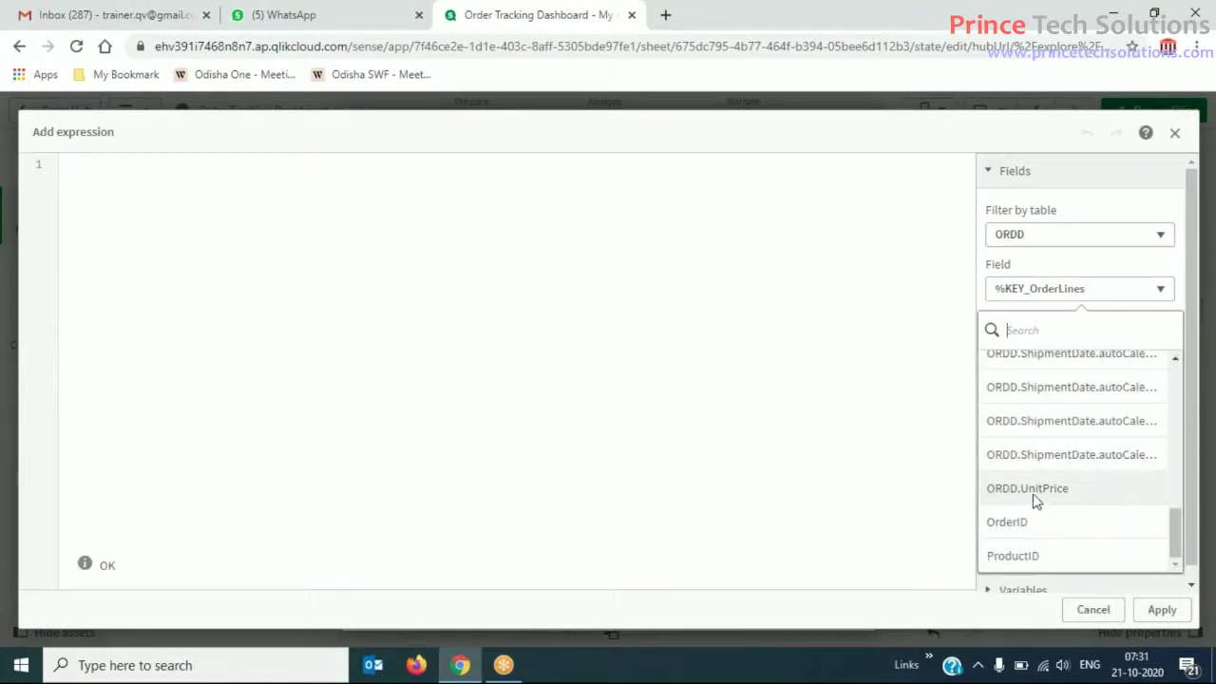
pyautogui.click(1033, 493)
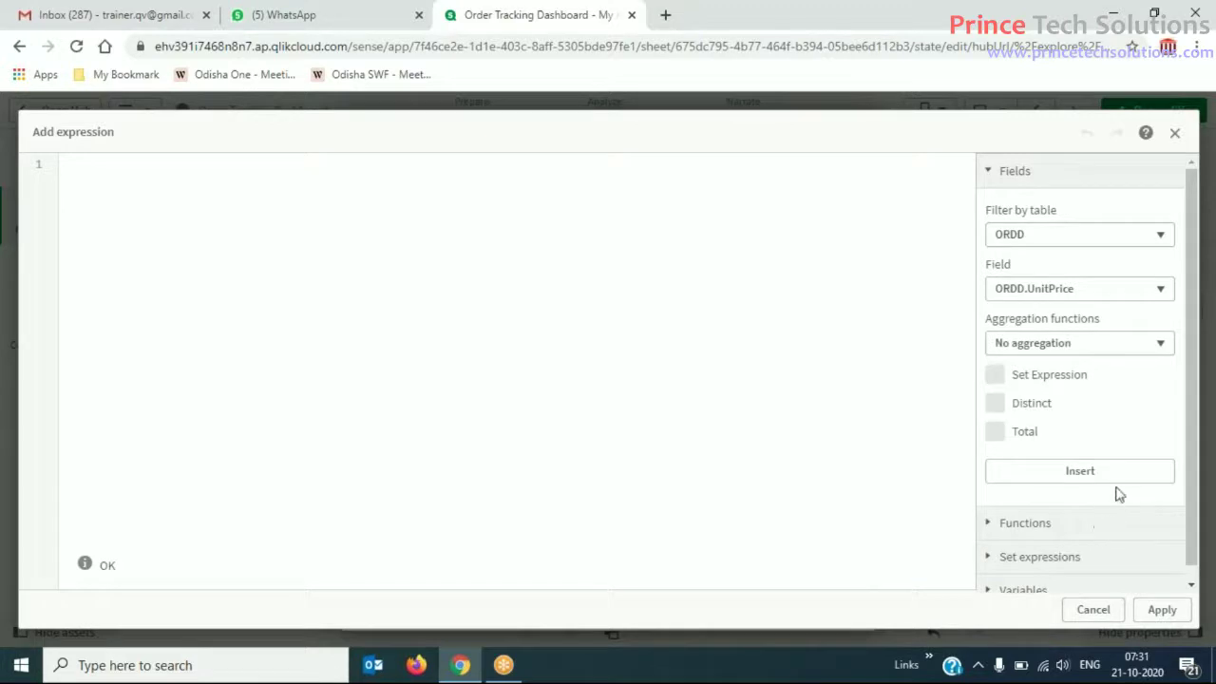
# Insert the Sum aggregation of ORDD.UnitPrice as the Sales expression and apply it.
pyautogui.click(1132, 353)
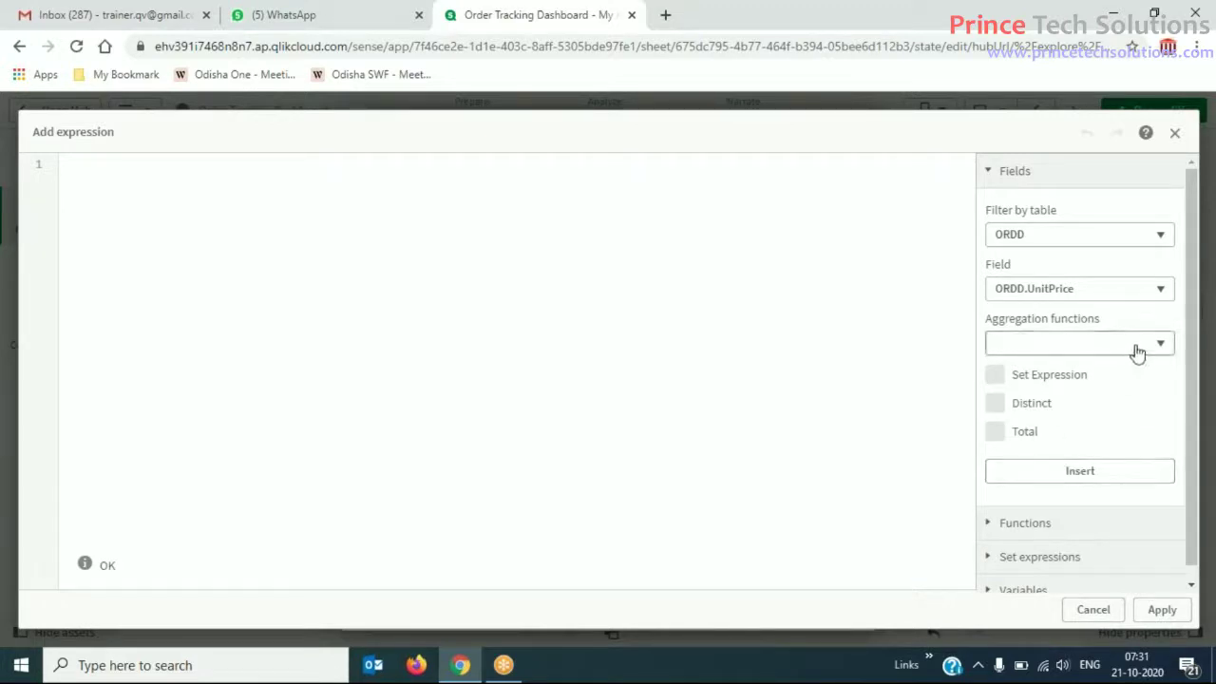
pyautogui.click(999, 456)
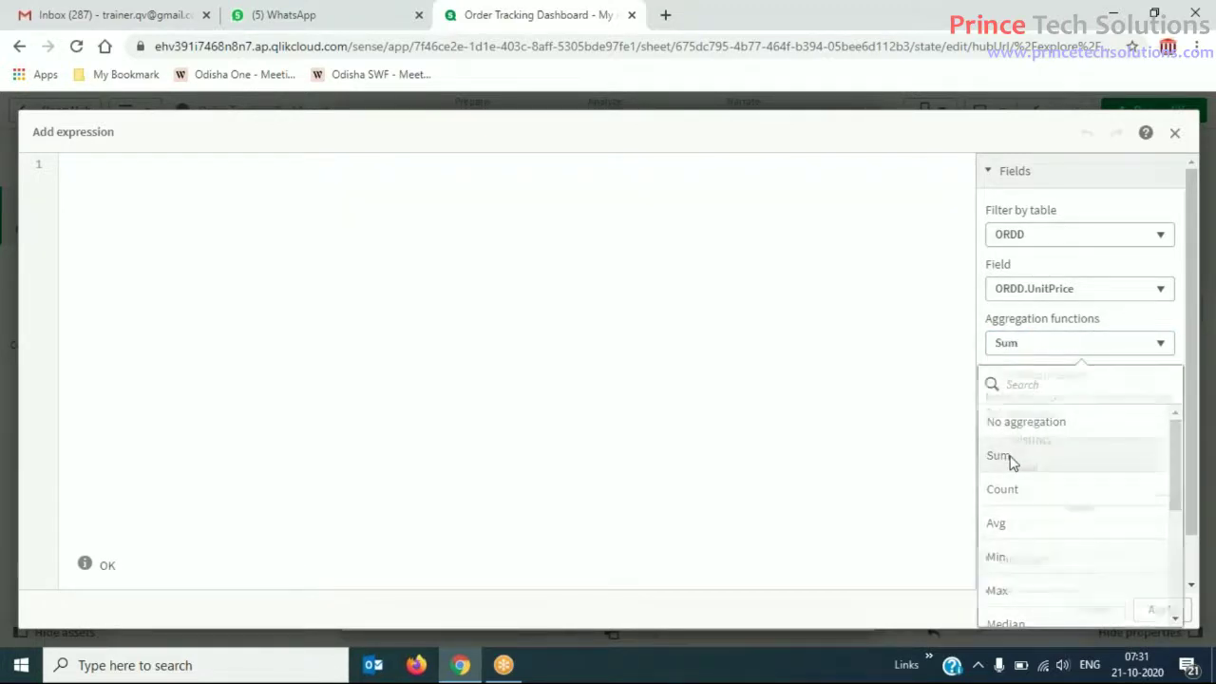
pyautogui.click(1089, 510)
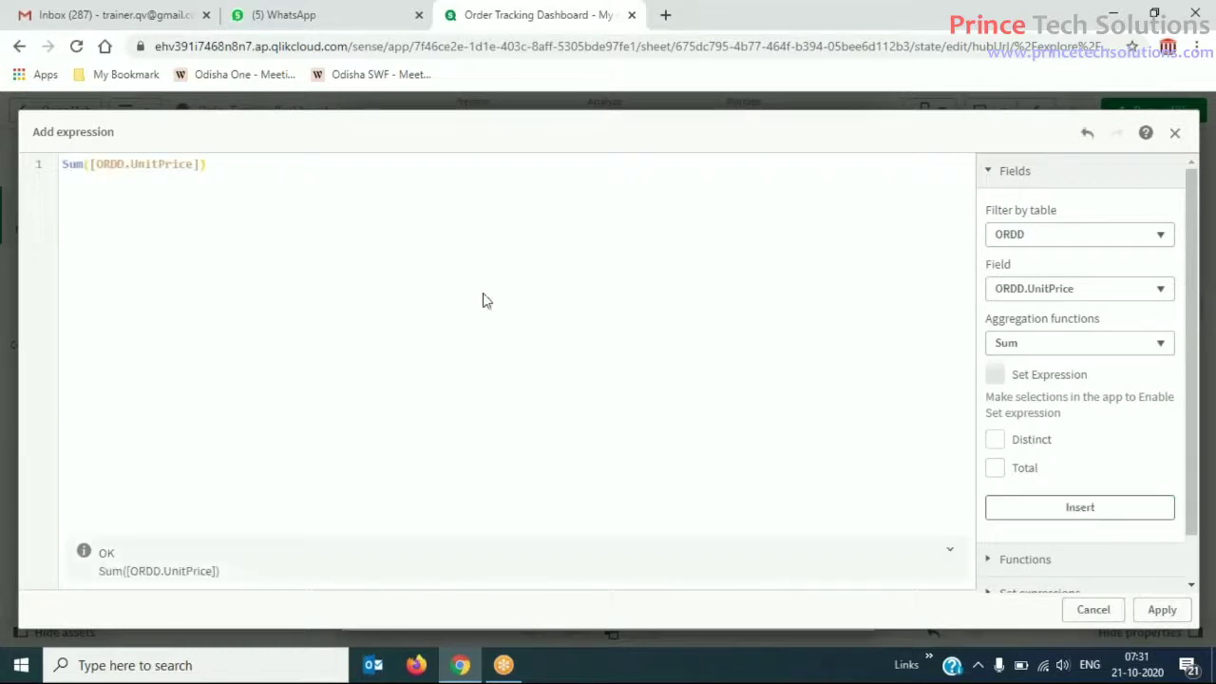
pyautogui.click(1162, 610)
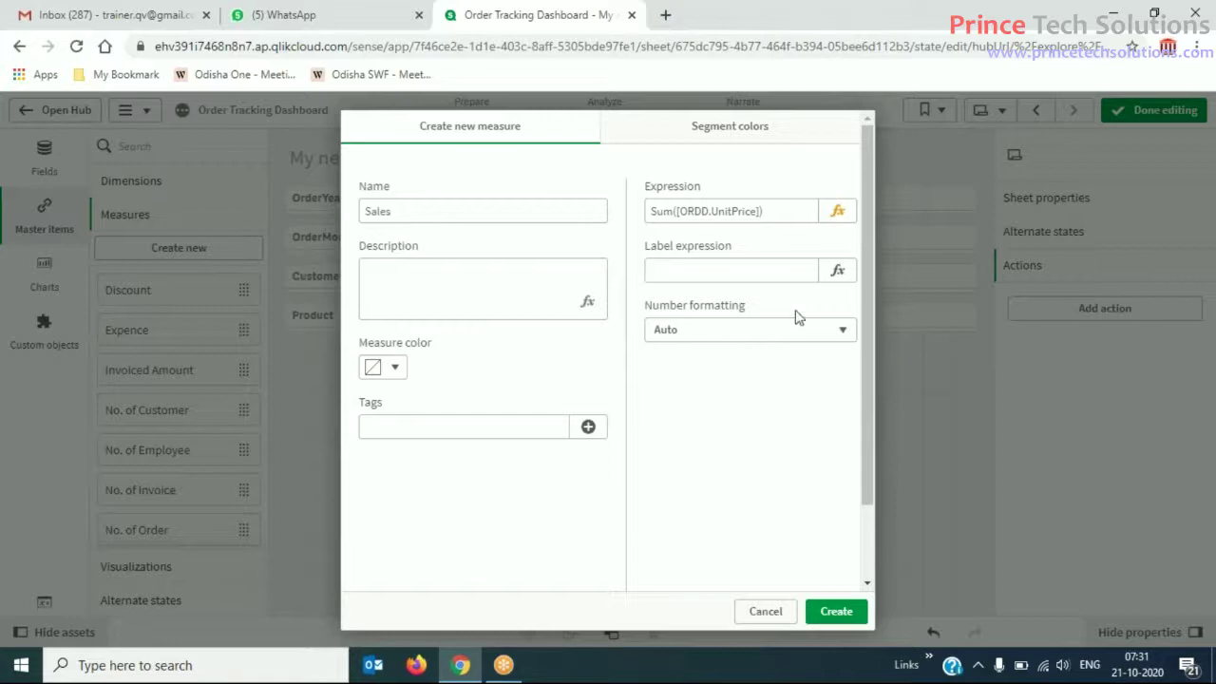
# Restrict the Sales expression to alternate state Group1 as Sum({"Group1"}[ORDD.UnitPrice]) and apply it.
pyautogui.click(837, 215)
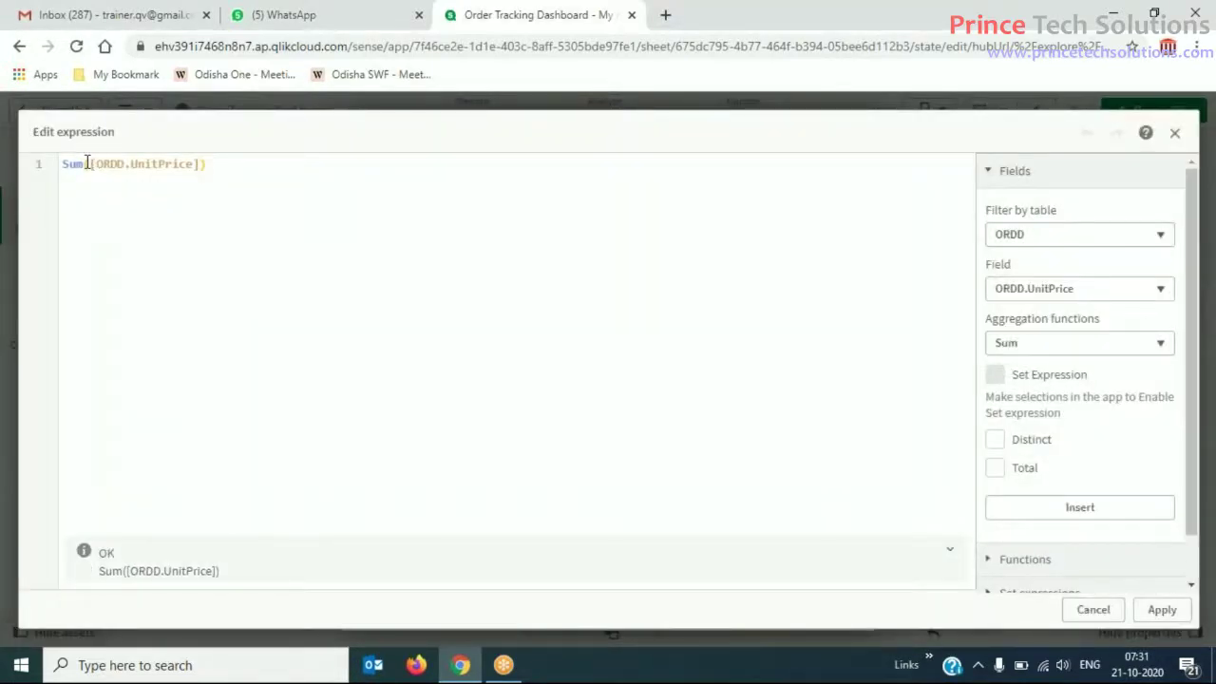
pyautogui.moveTo(87, 163)
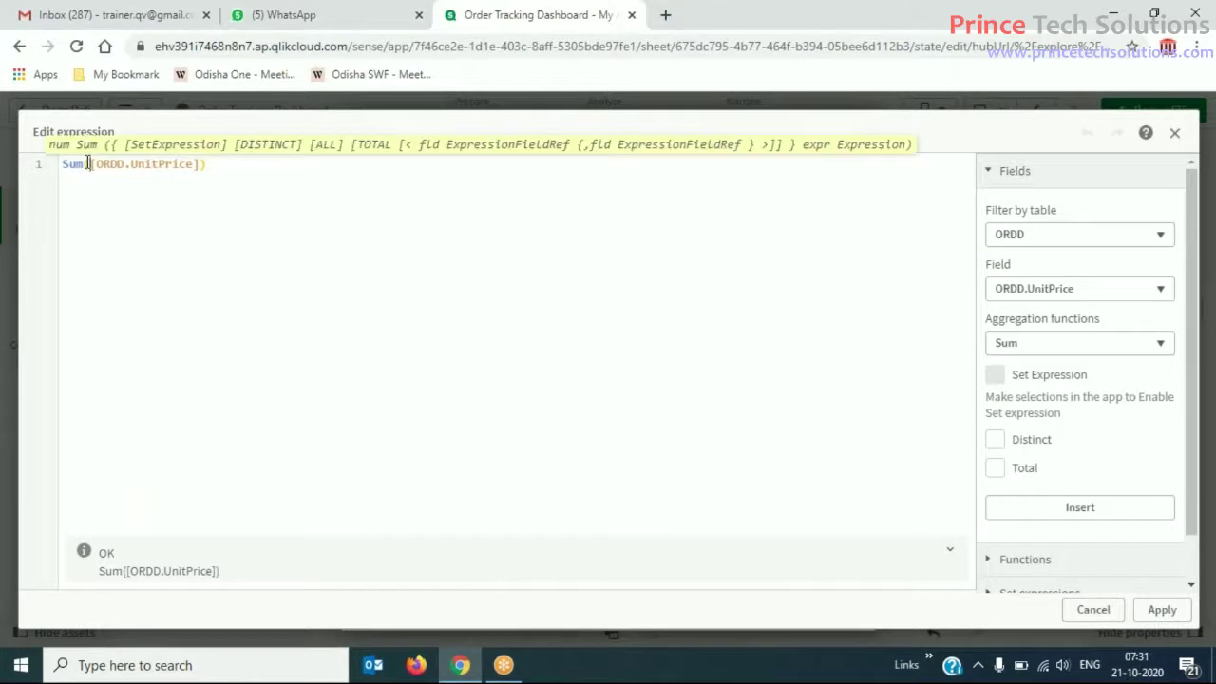
pyautogui.click(88, 164)
pyautogui.write('{}')
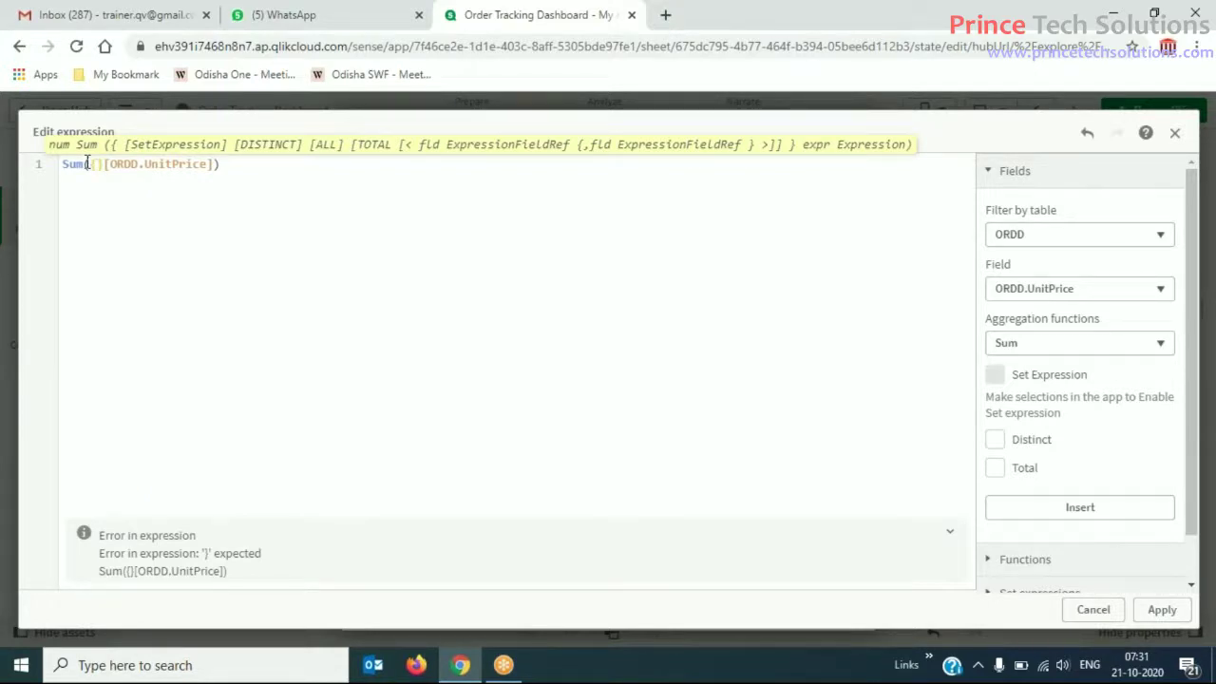
pyautogui.write('"')
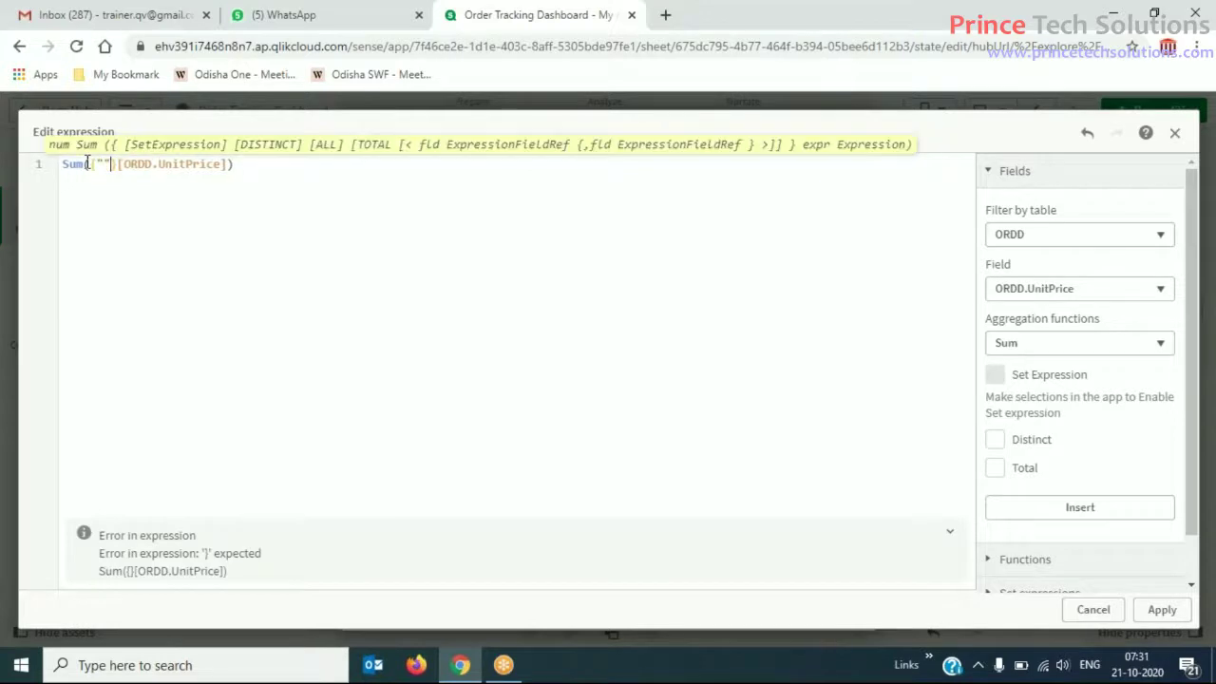
pyautogui.write('Group')
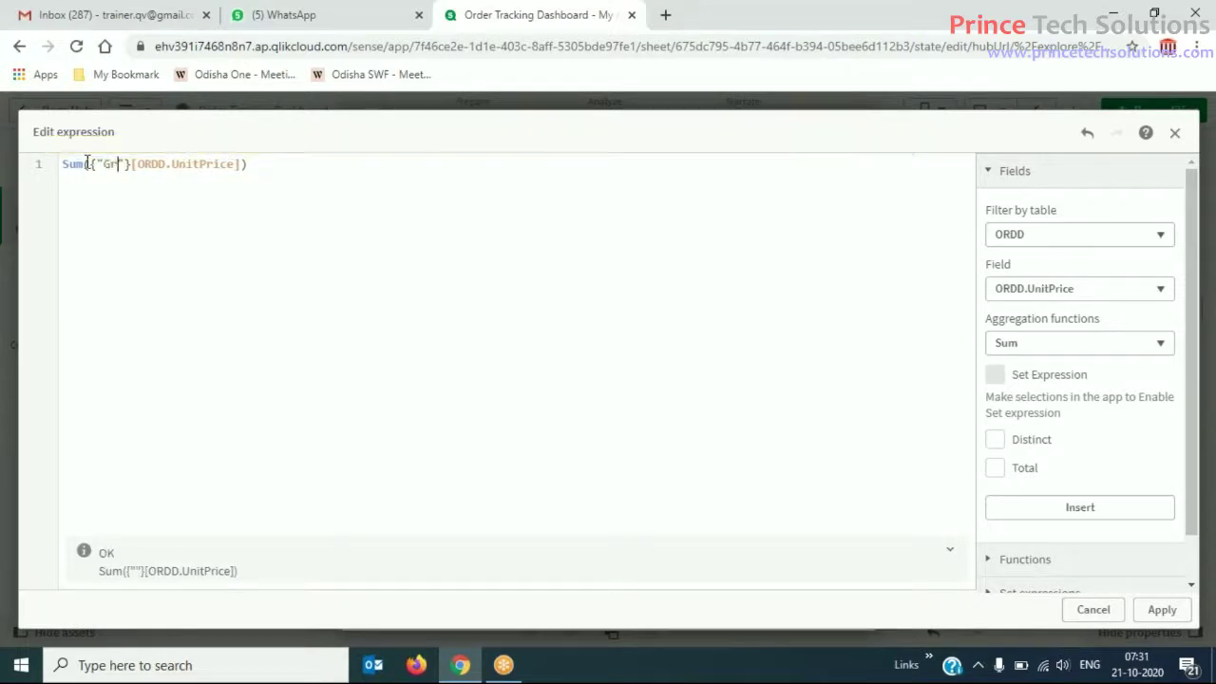
pyautogui.write('1')
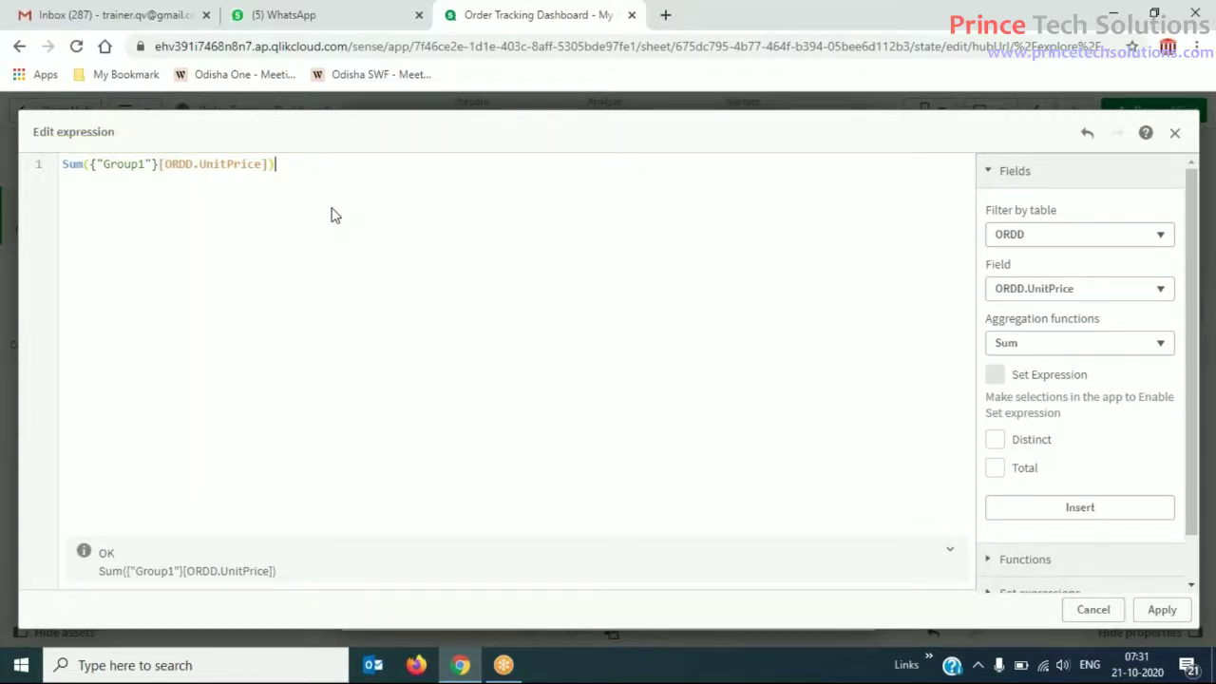
pyautogui.click(268, 163)
pyautogui.click(1160, 610)
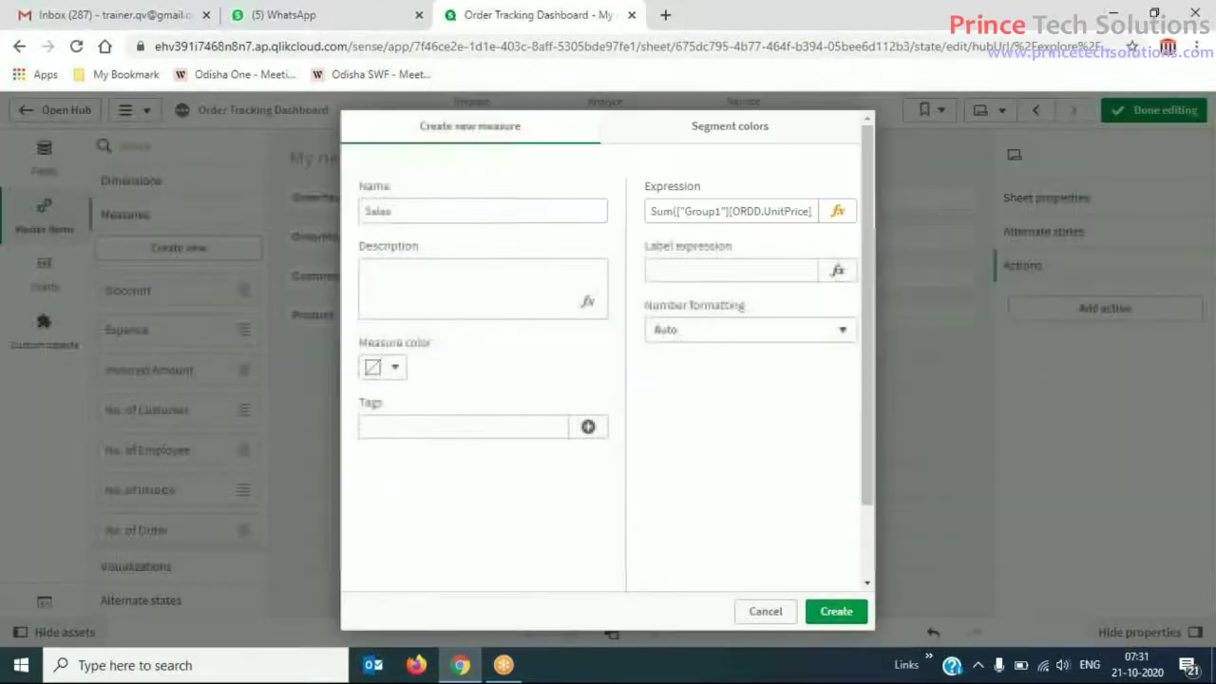
# Rename the new measure as Sales-Group1 and create it.
pyautogui.click(543, 216)
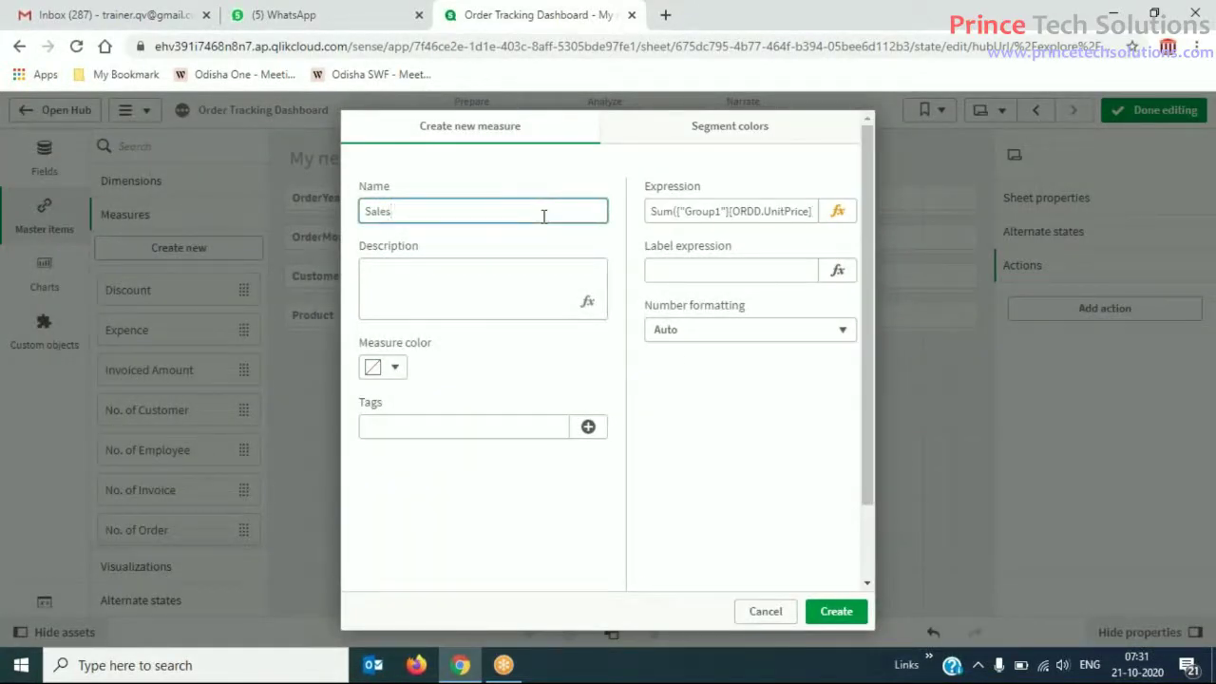
pyautogui.write('-Group1')
pyautogui.click(836, 622)
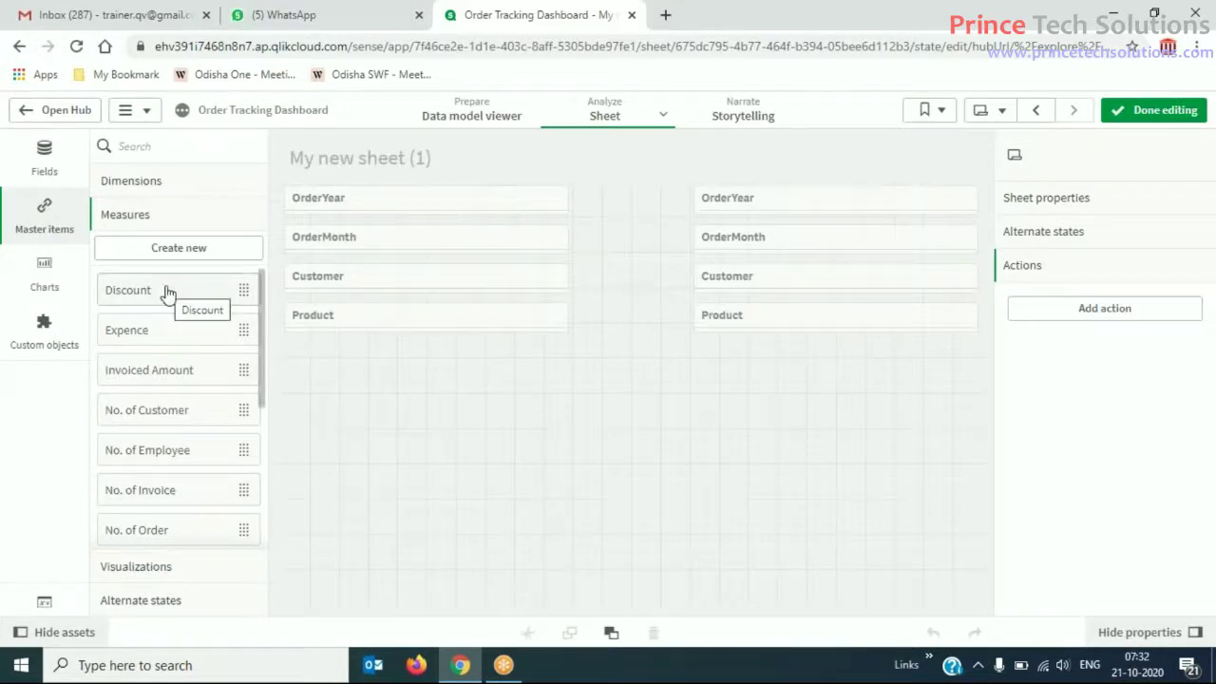
# Set the measure color of the Sales-Group1 master measure to red (#f93f17) and save it.
pyautogui.scroll(-3, 166, 292)
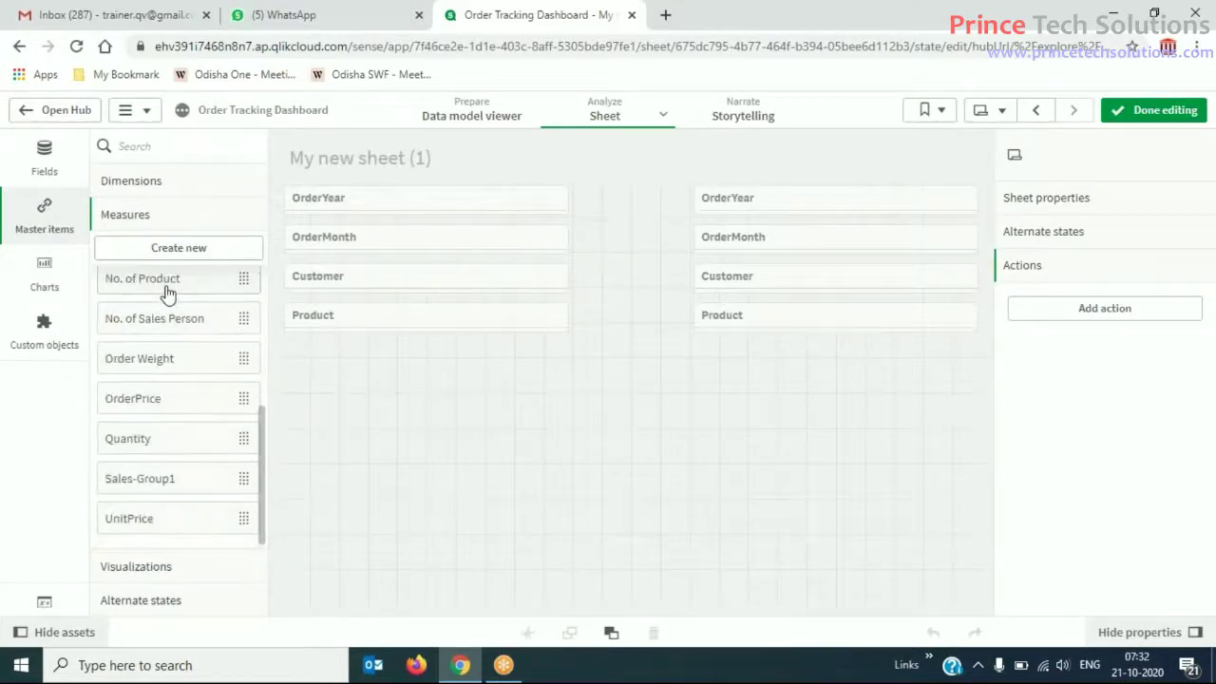
pyautogui.rightClick(148, 480)
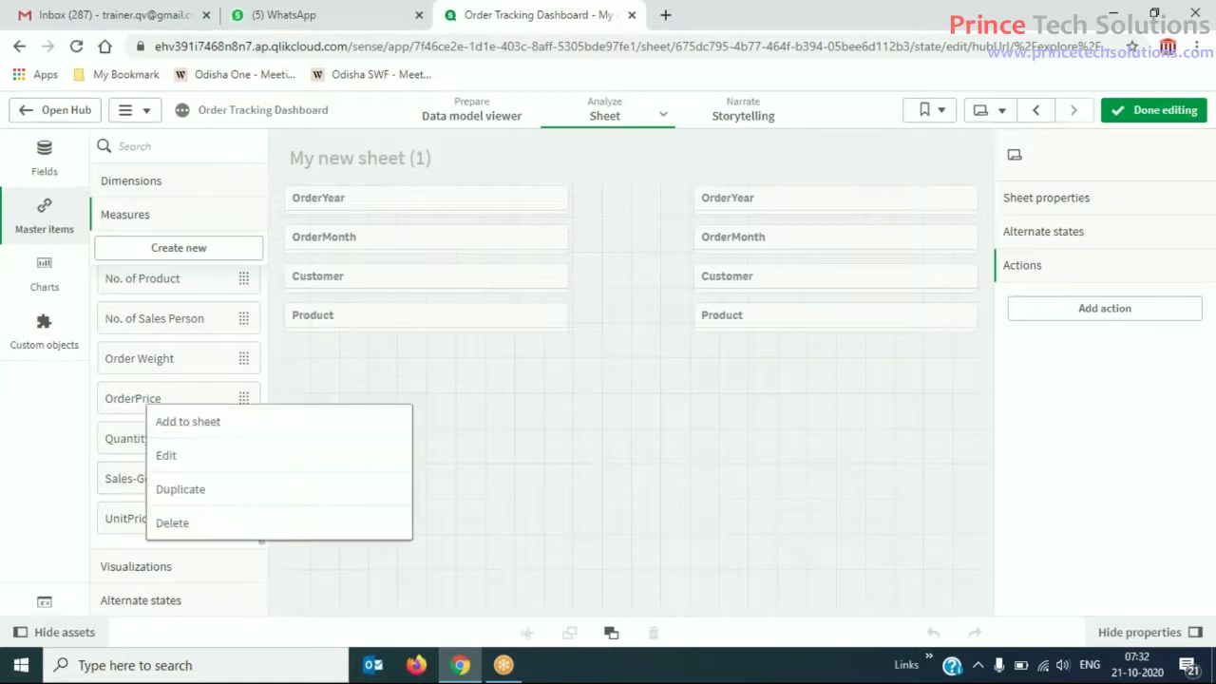
pyautogui.click(212, 463)
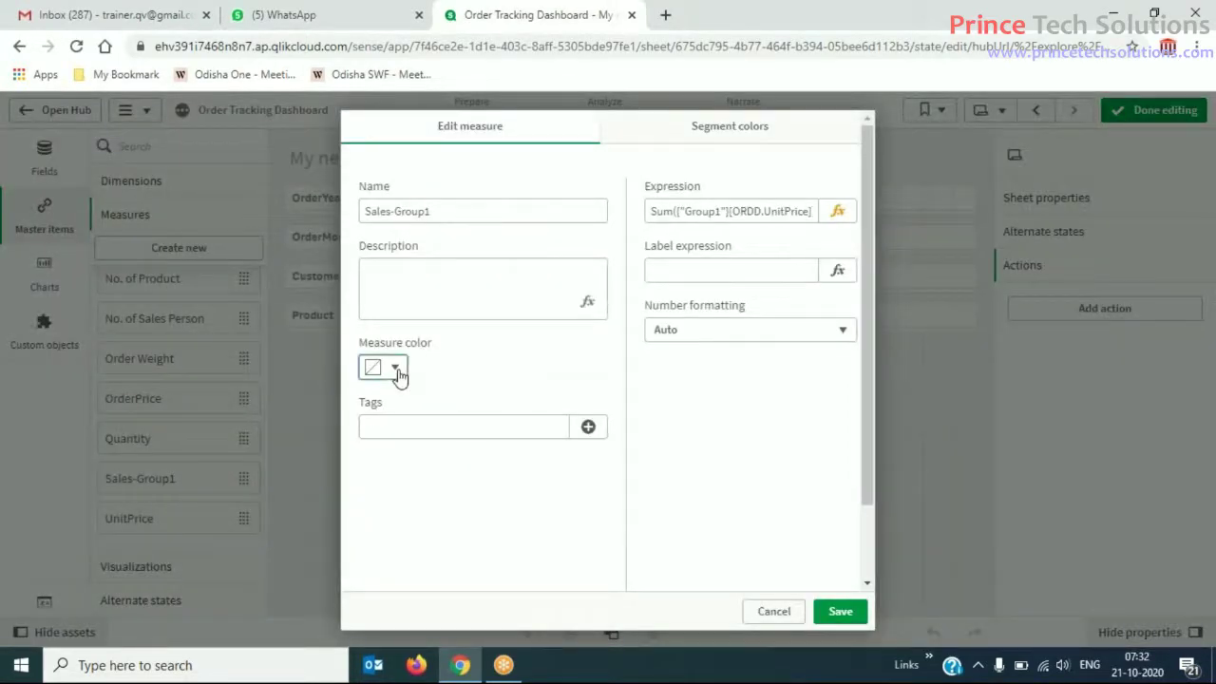
pyautogui.click(395, 369)
pyautogui.click(316, 245)
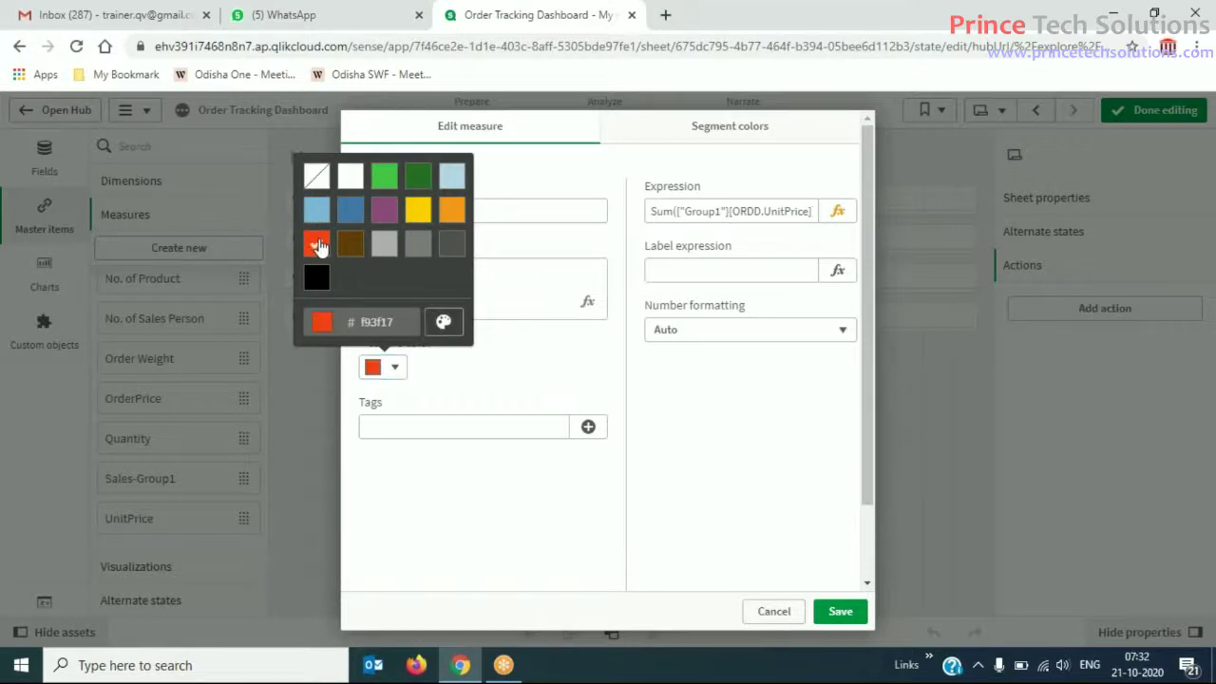
pyautogui.click(677, 516)
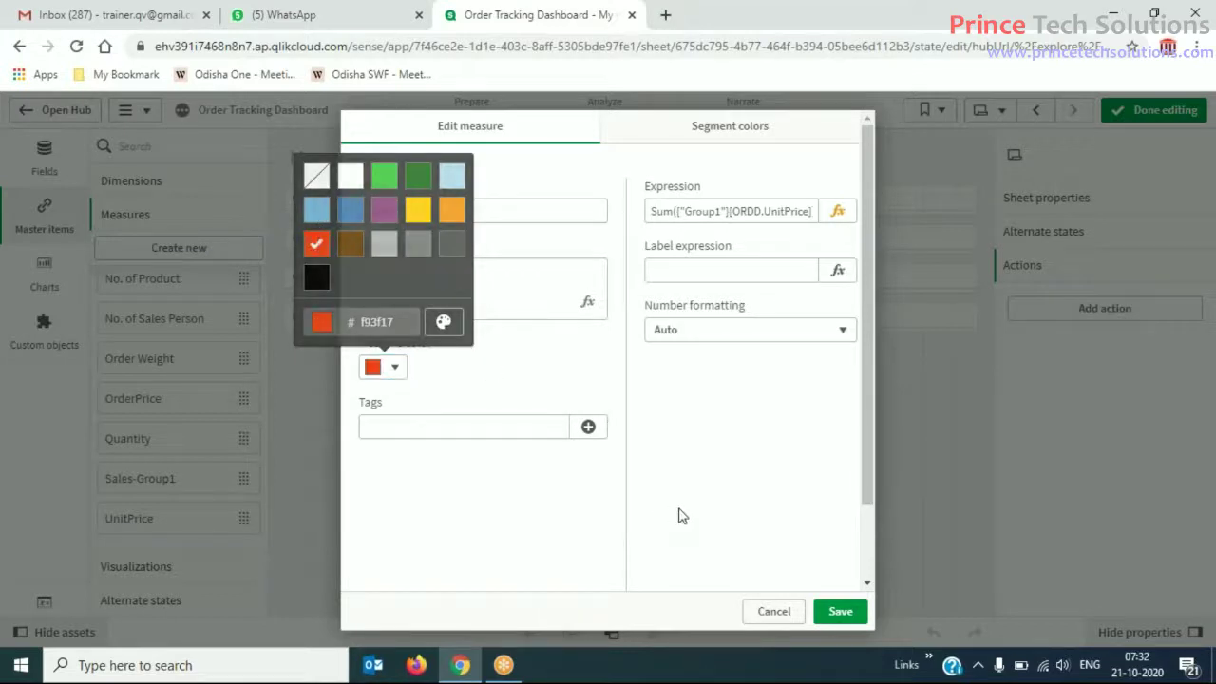
pyautogui.click(839, 611)
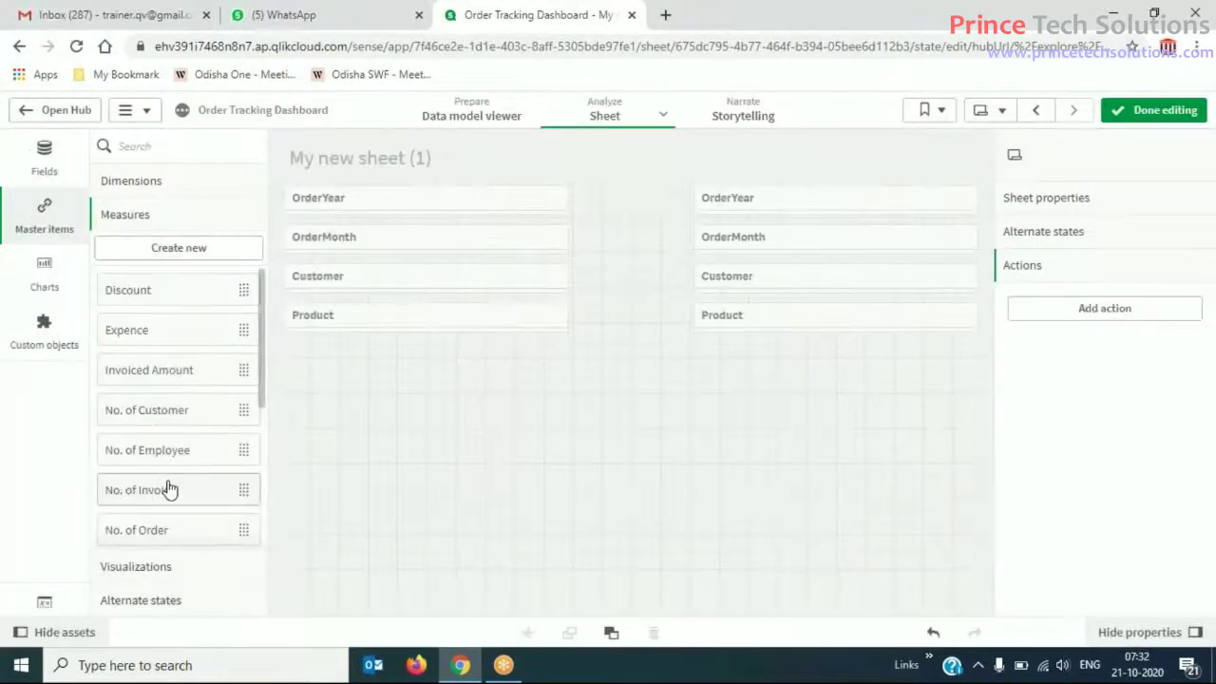
# Duplicate the Sales-Group1 master measure.
pyautogui.scroll(-3, 169, 489)
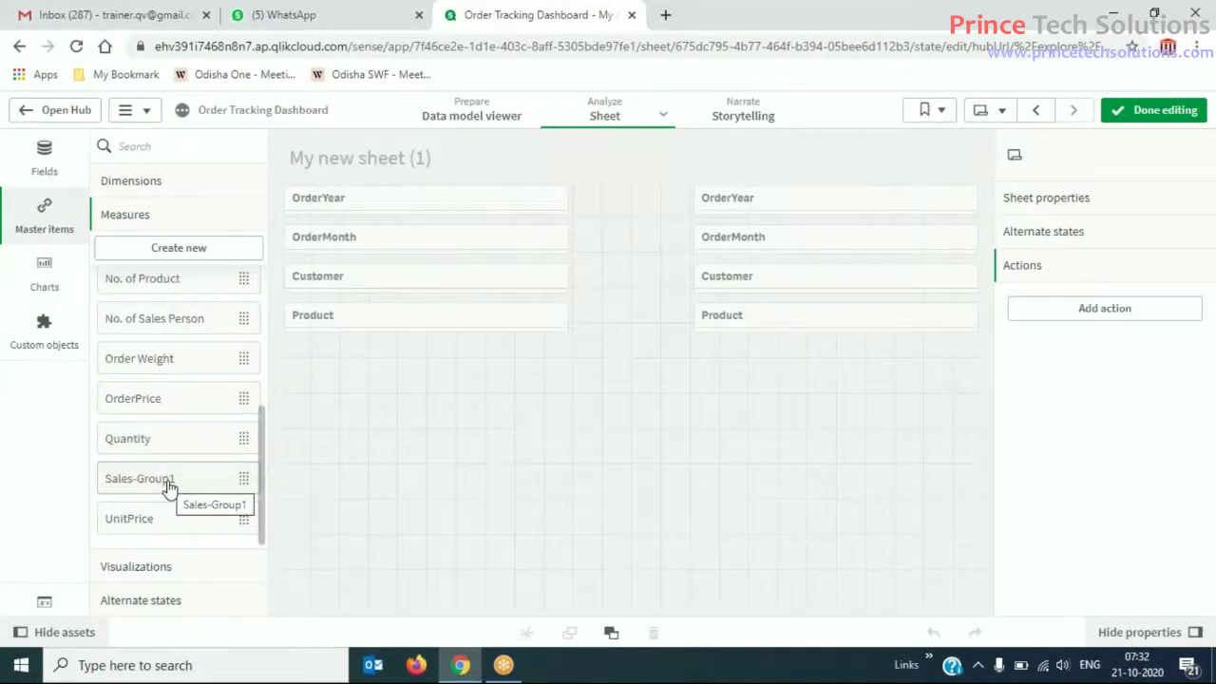
pyautogui.rightClick(168, 487)
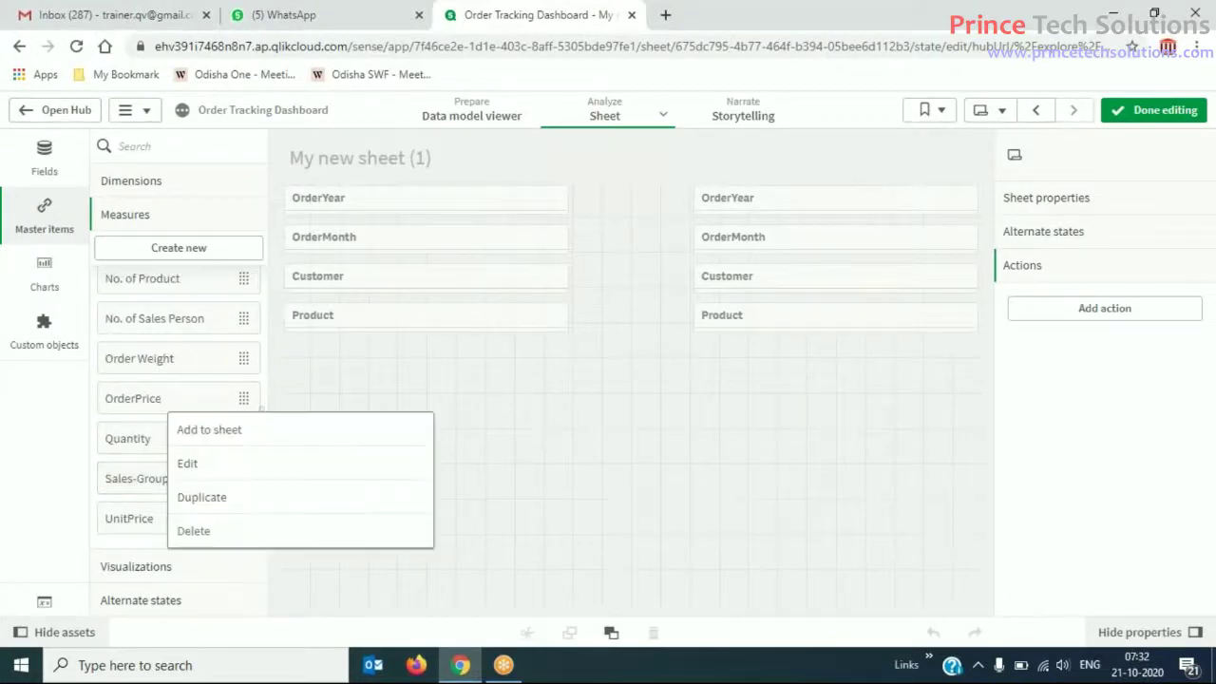
pyautogui.click(198, 498)
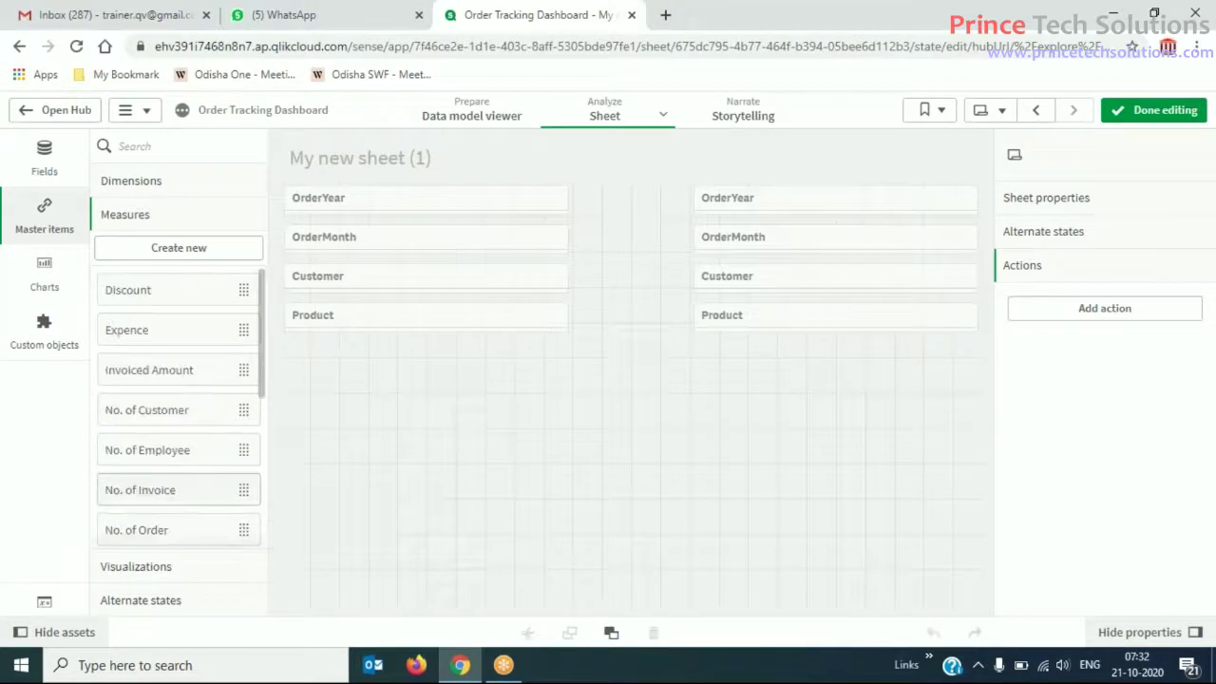
# Rename the duplicated measure as Sales-Group2, change the state in its expression to "Group2", and save it.
pyautogui.scroll(-3, 169, 489)
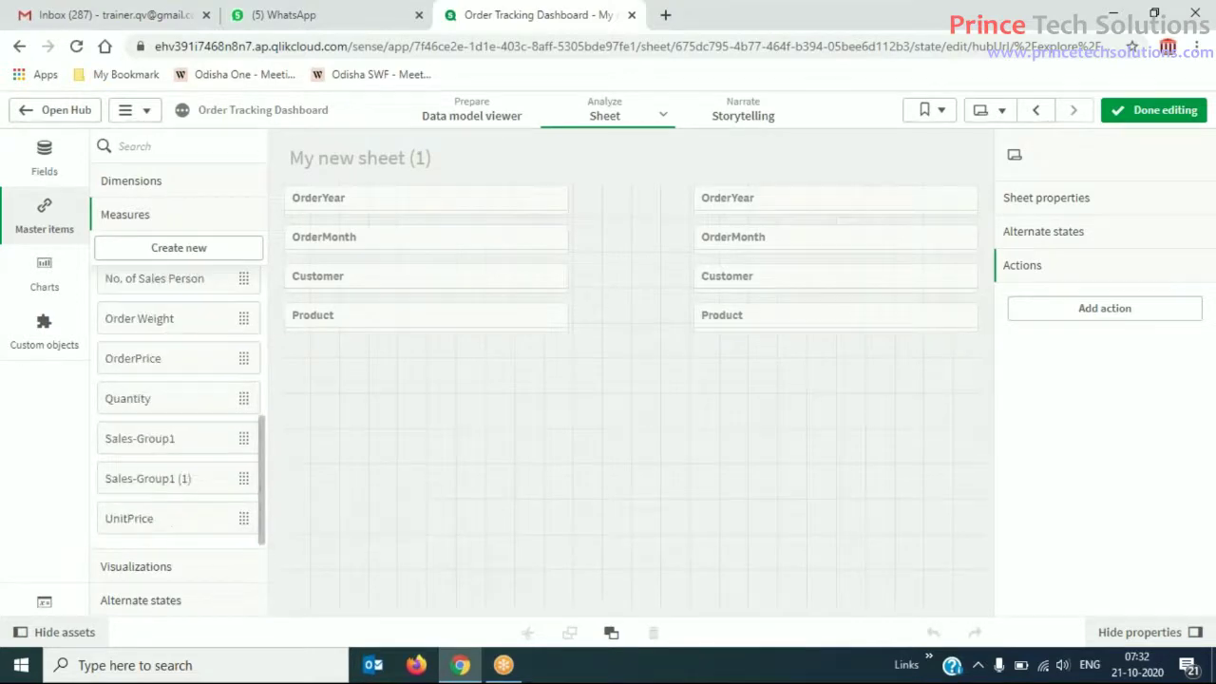
pyautogui.rightClick(160, 488)
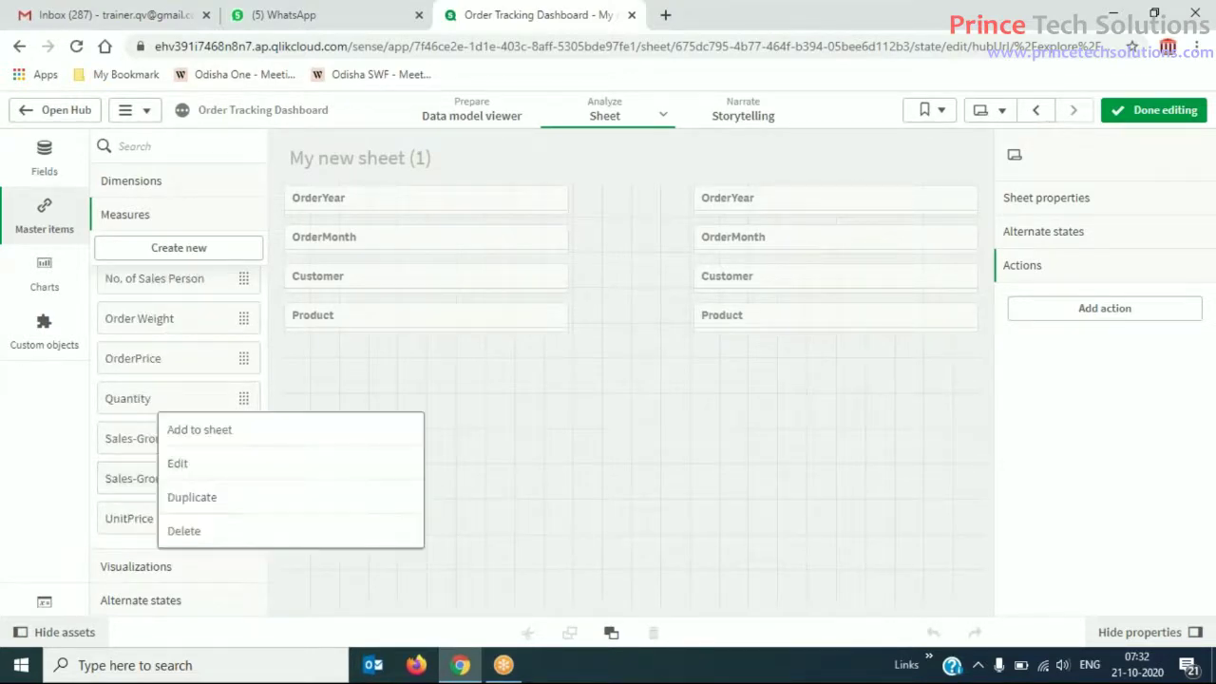
pyautogui.click(190, 471)
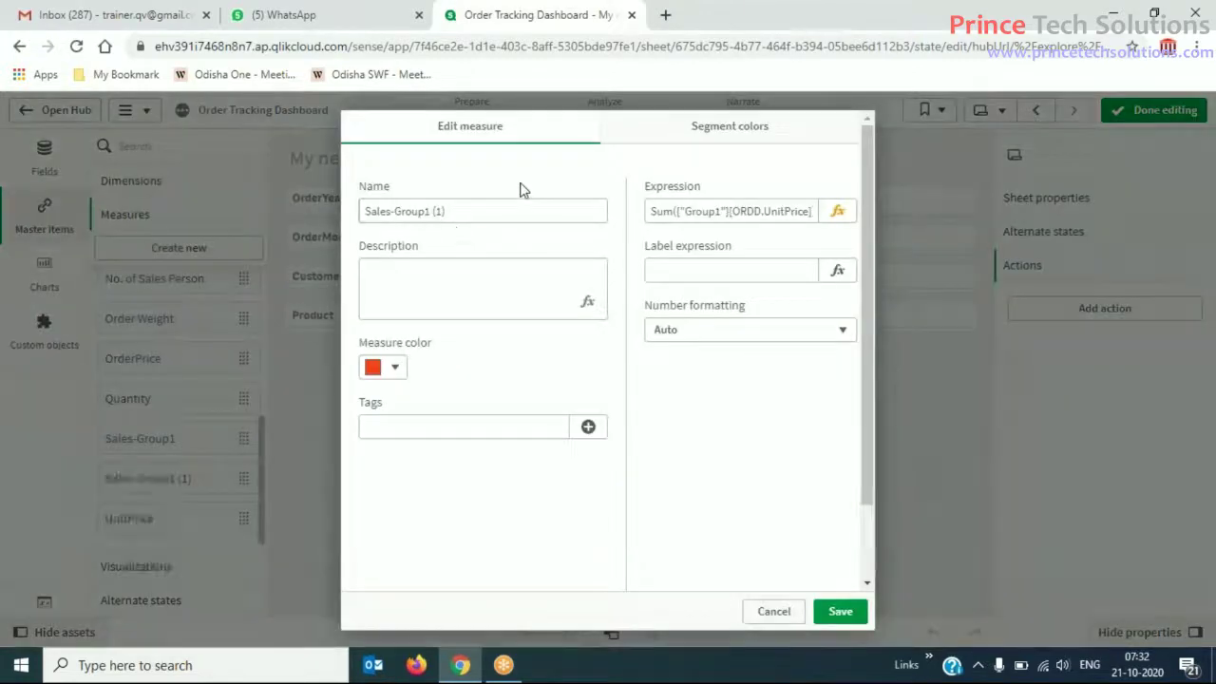
pyautogui.click(480, 213)
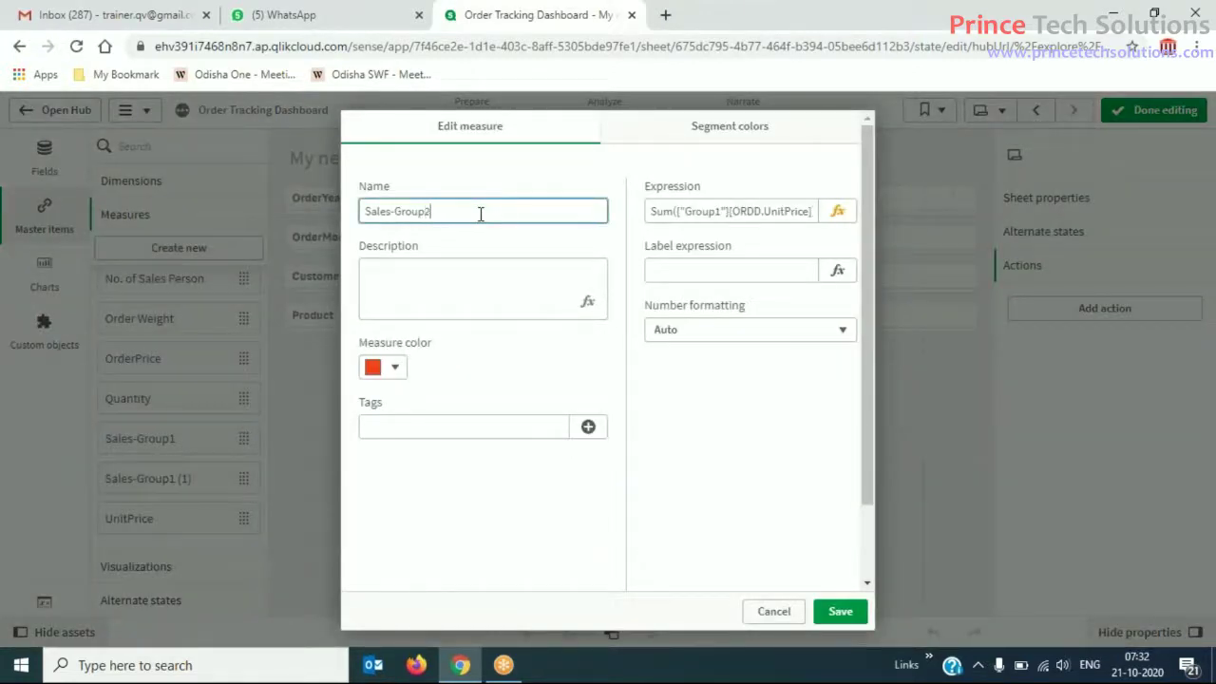
pyautogui.click(722, 210)
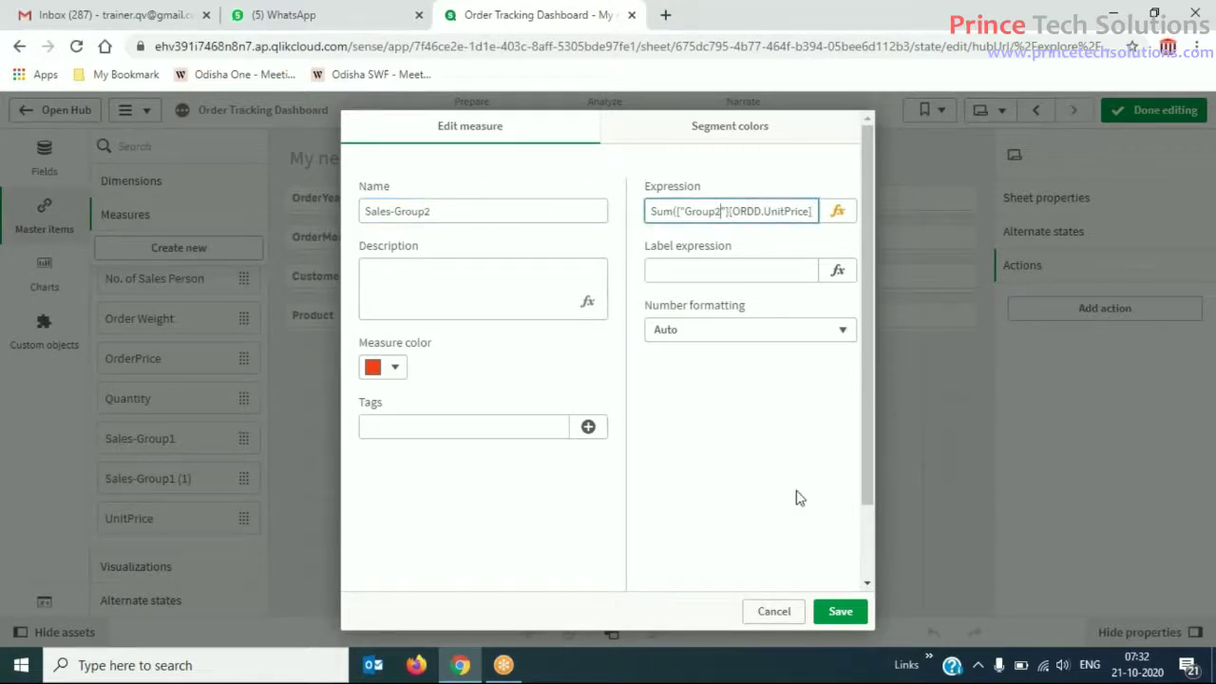
pyautogui.click(845, 618)
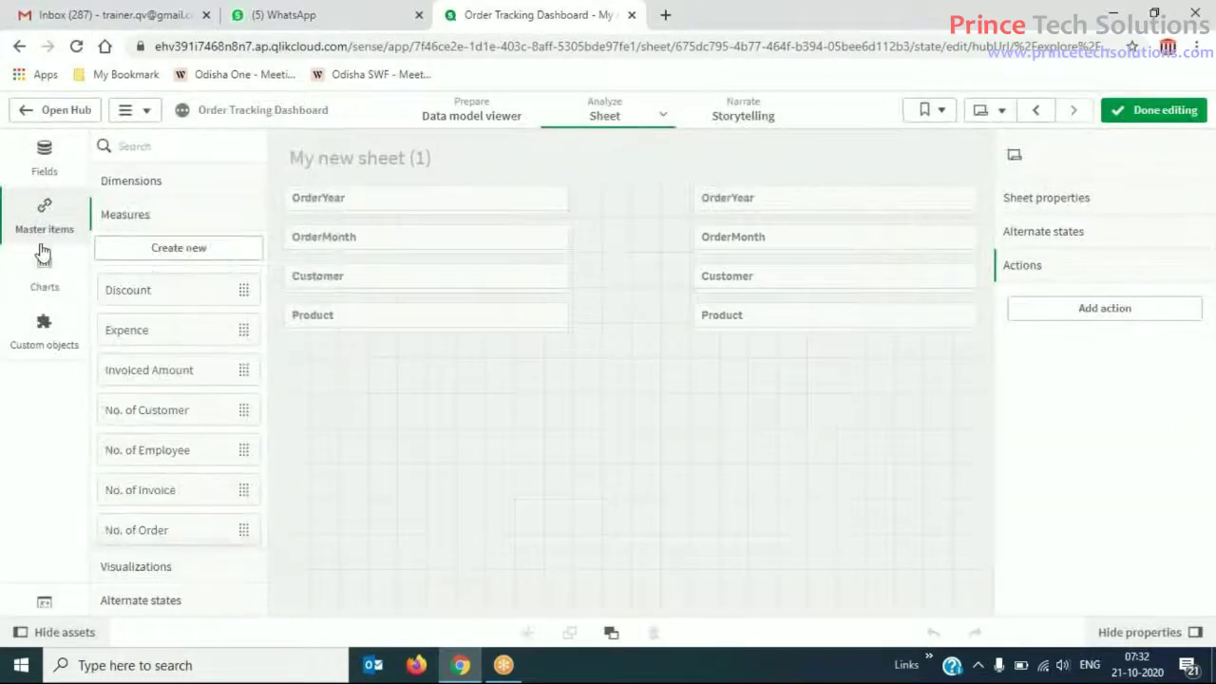
# Add a table chart to the sheet below the filter lists and widen it to span most of the sheet.
pyautogui.click(48, 276)
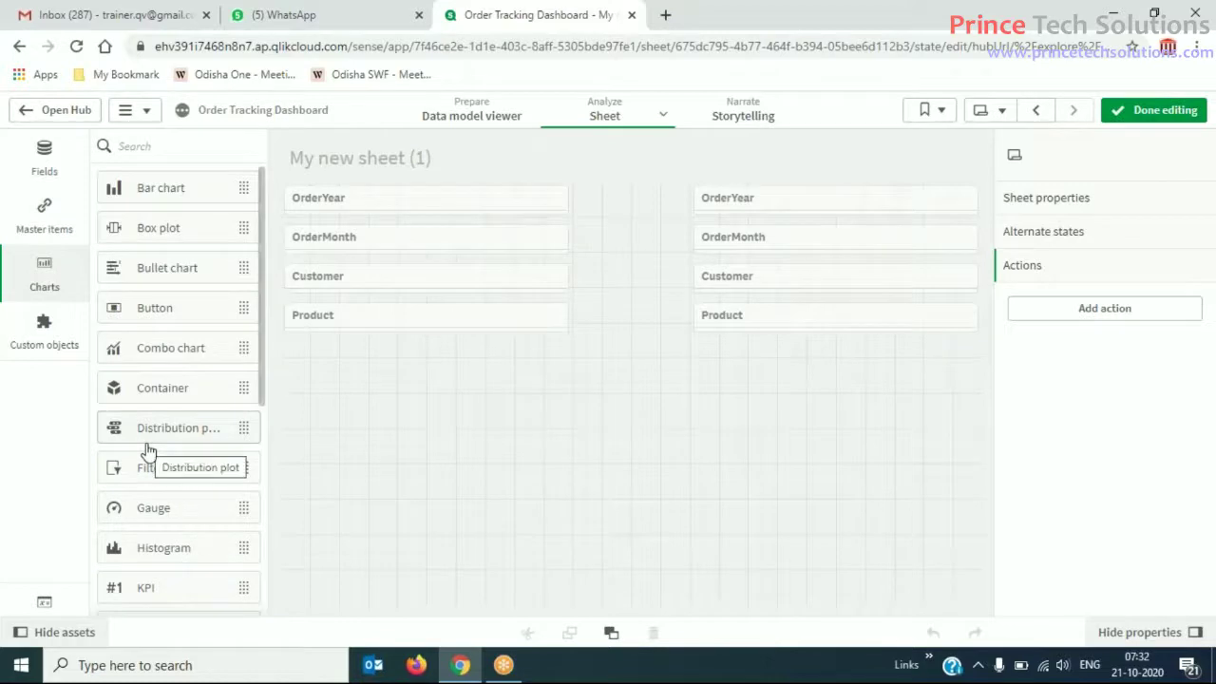
pyautogui.scroll(-8, 148, 451)
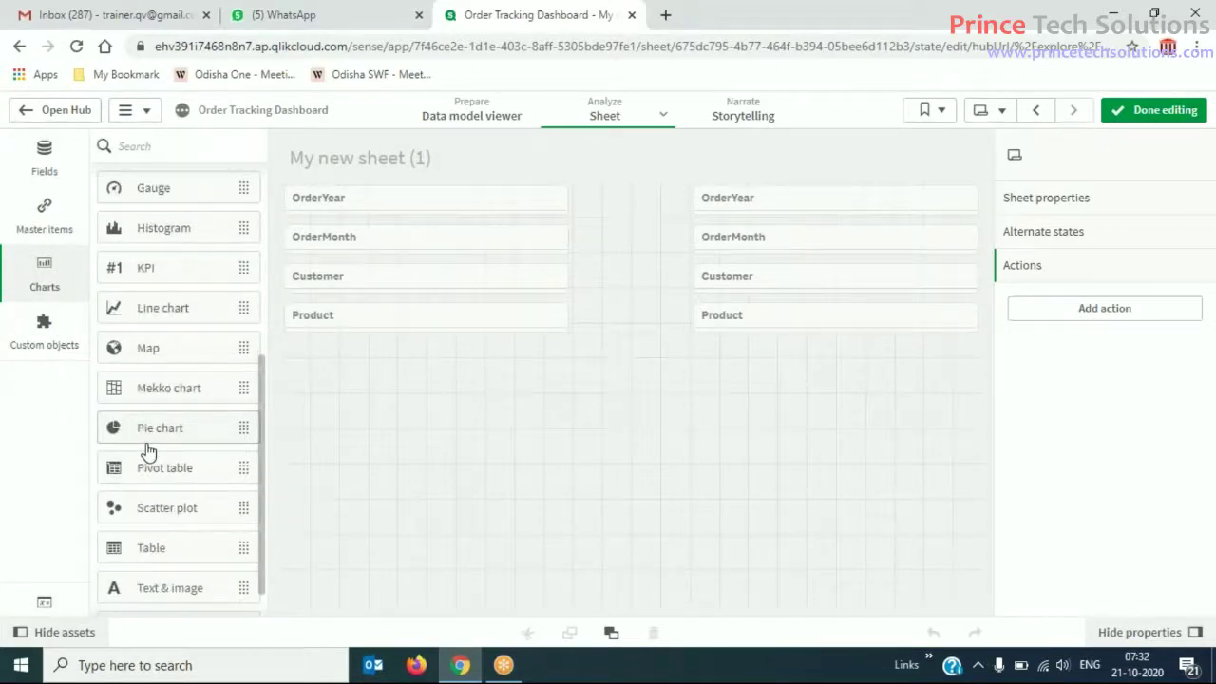
pyautogui.moveTo(176, 551); pyautogui.dragTo(181, 463)
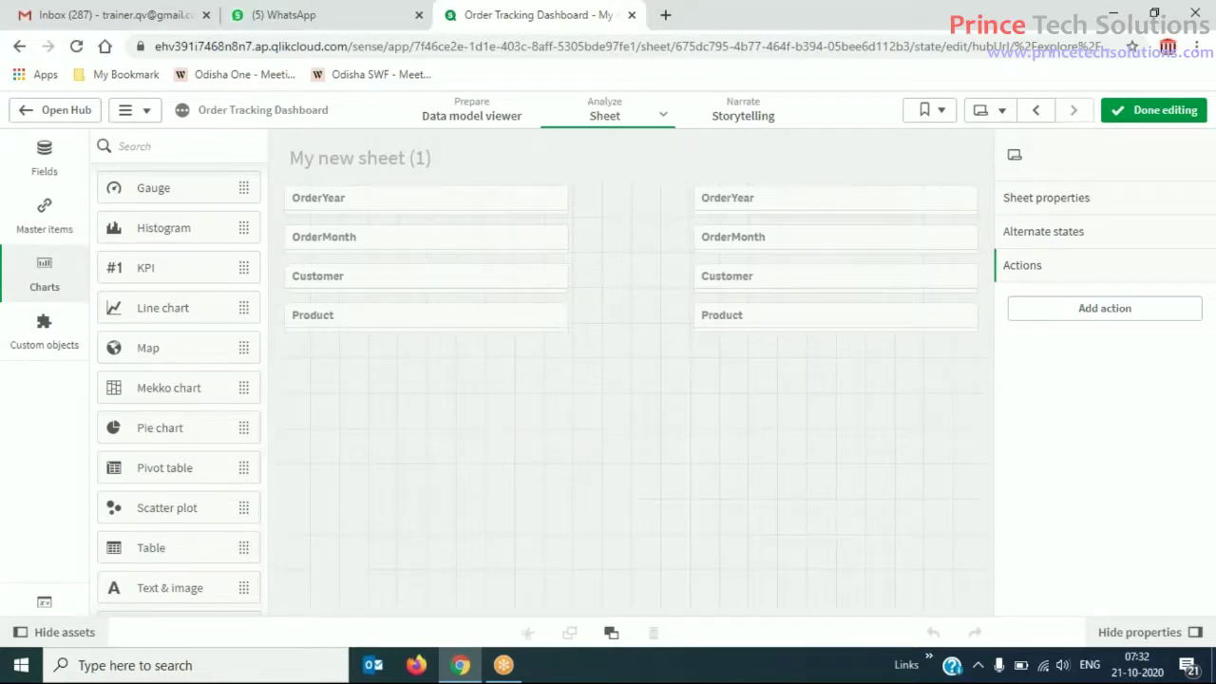
pyautogui.moveTo(151, 547); pyautogui.dragTo(480, 480)
pyautogui.moveTo(767, 485); pyautogui.dragTo(887, 459)
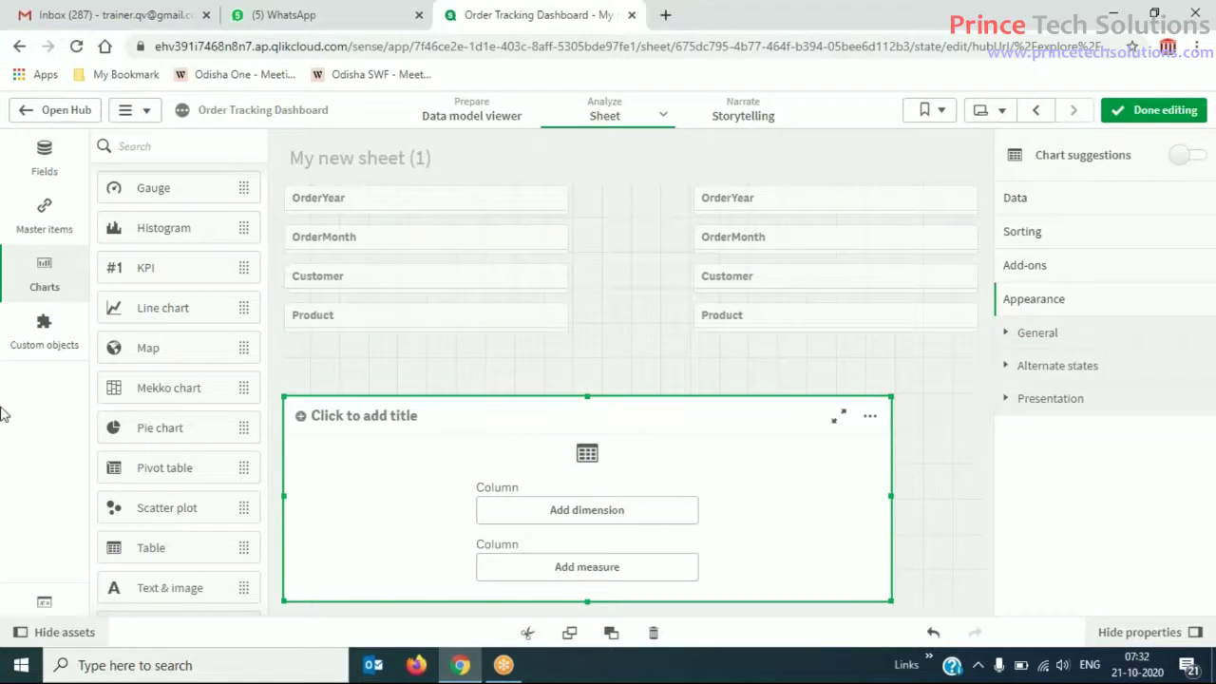
# Search the master dimensions for "month" and add OrderMonth as the table's first column.
pyautogui.click(48, 223)
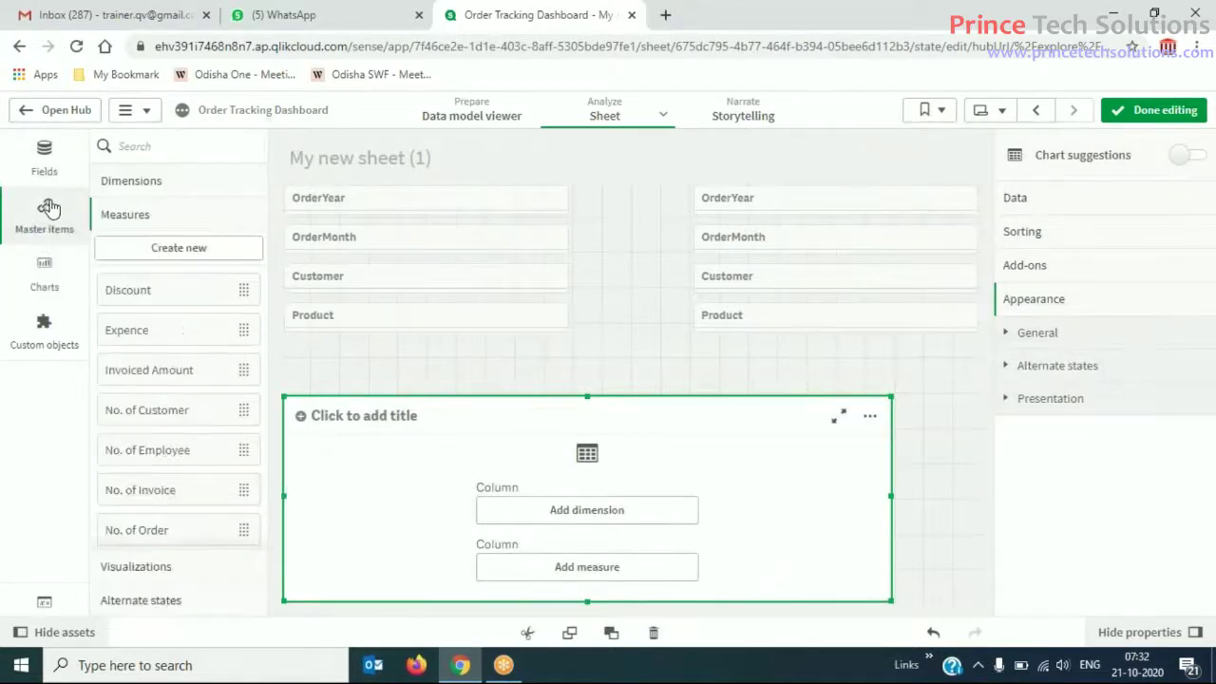
pyautogui.click(168, 185)
pyautogui.scroll(-5, 171, 370)
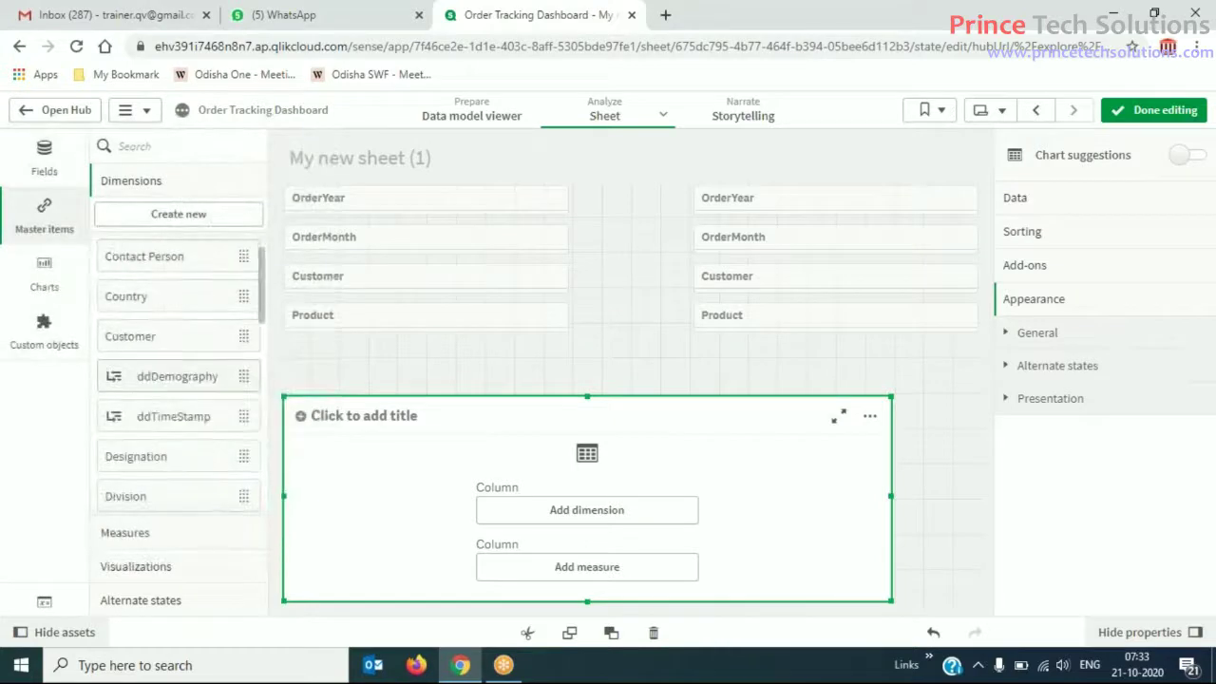
pyautogui.scroll(1, 171, 317)
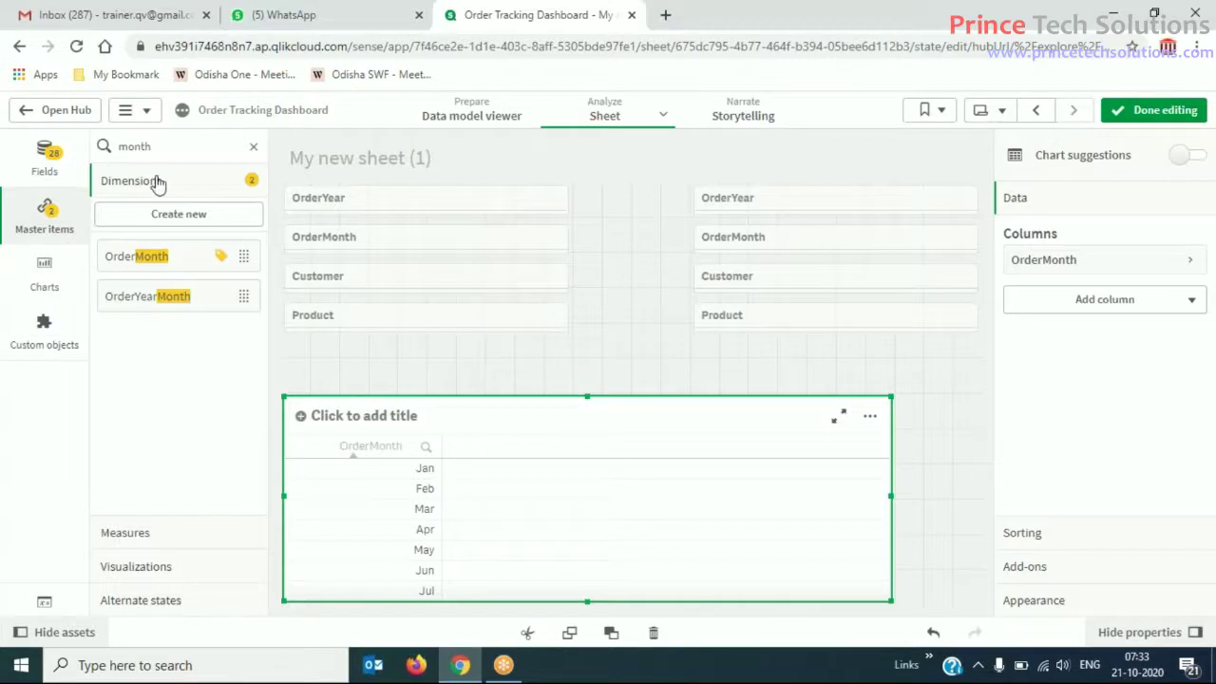
# Search the master measures for "gro" and add Sales-Group1 as a column of the table.
pyautogui.click(133, 533)
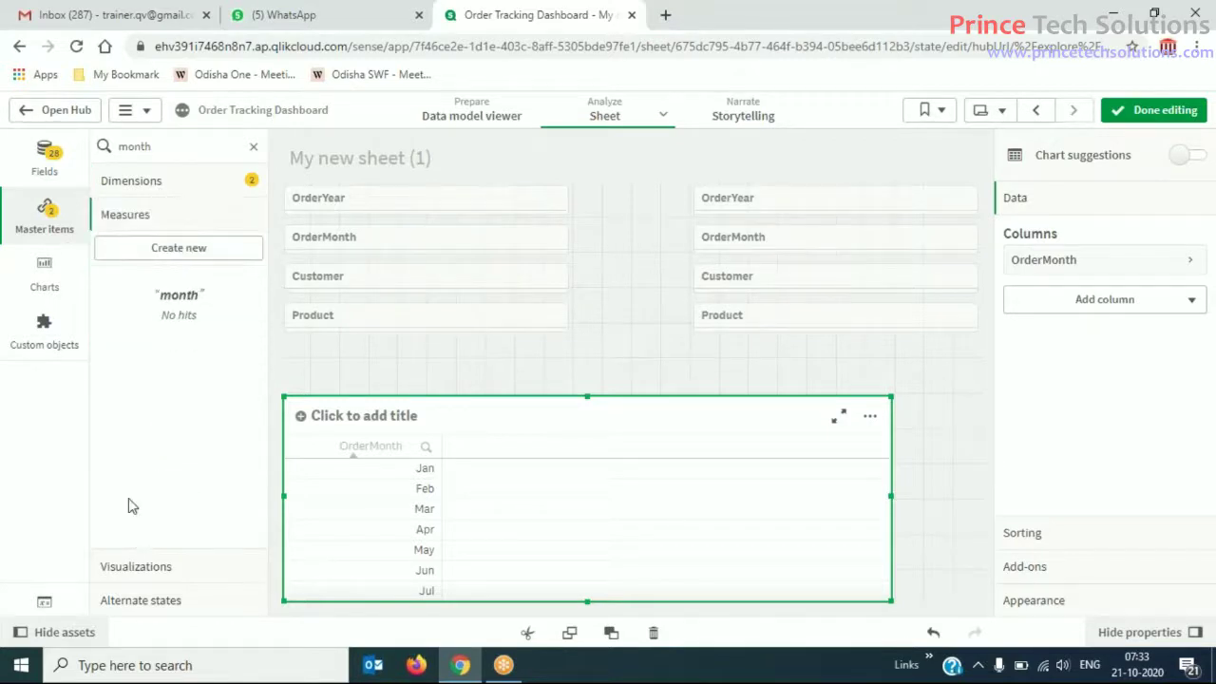
pyautogui.click(253, 148)
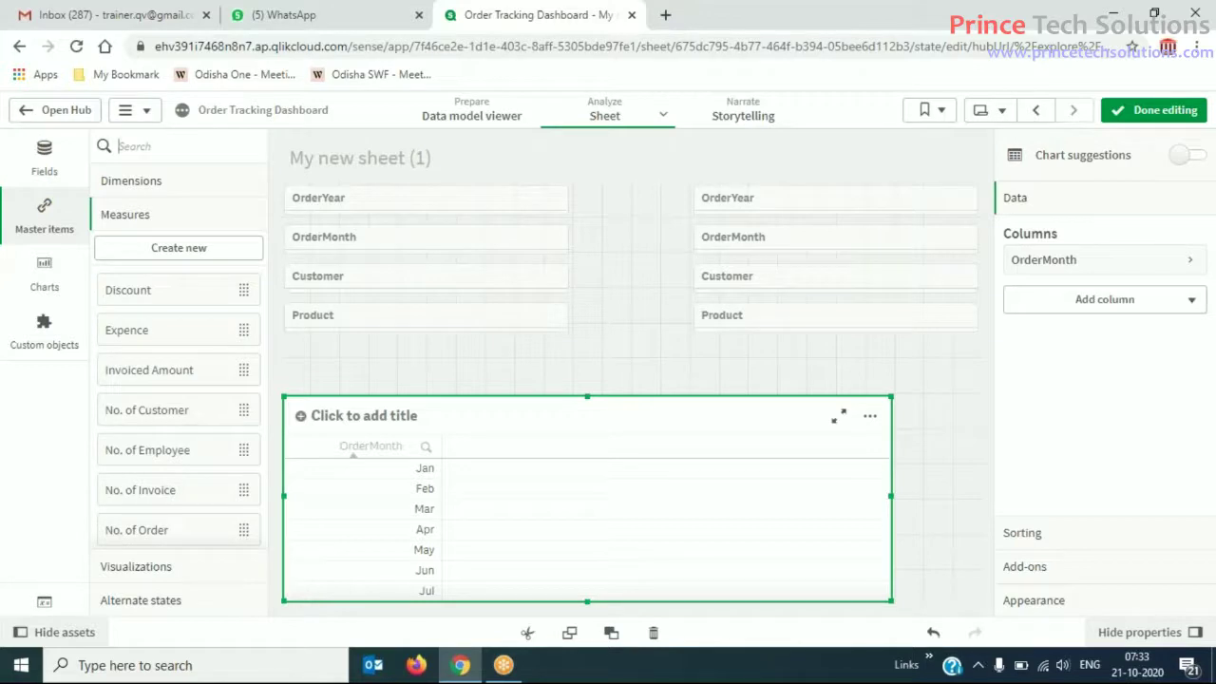
pyautogui.write('gro')
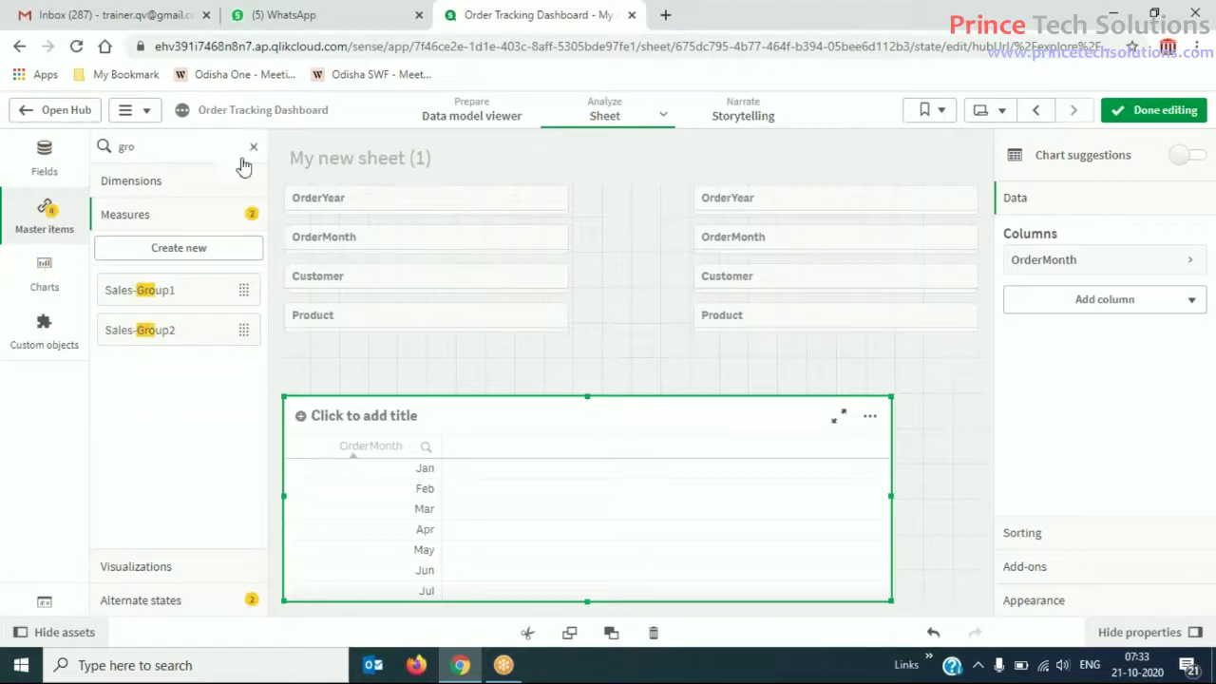
pyautogui.moveTo(142, 290); pyautogui.dragTo(493, 470)
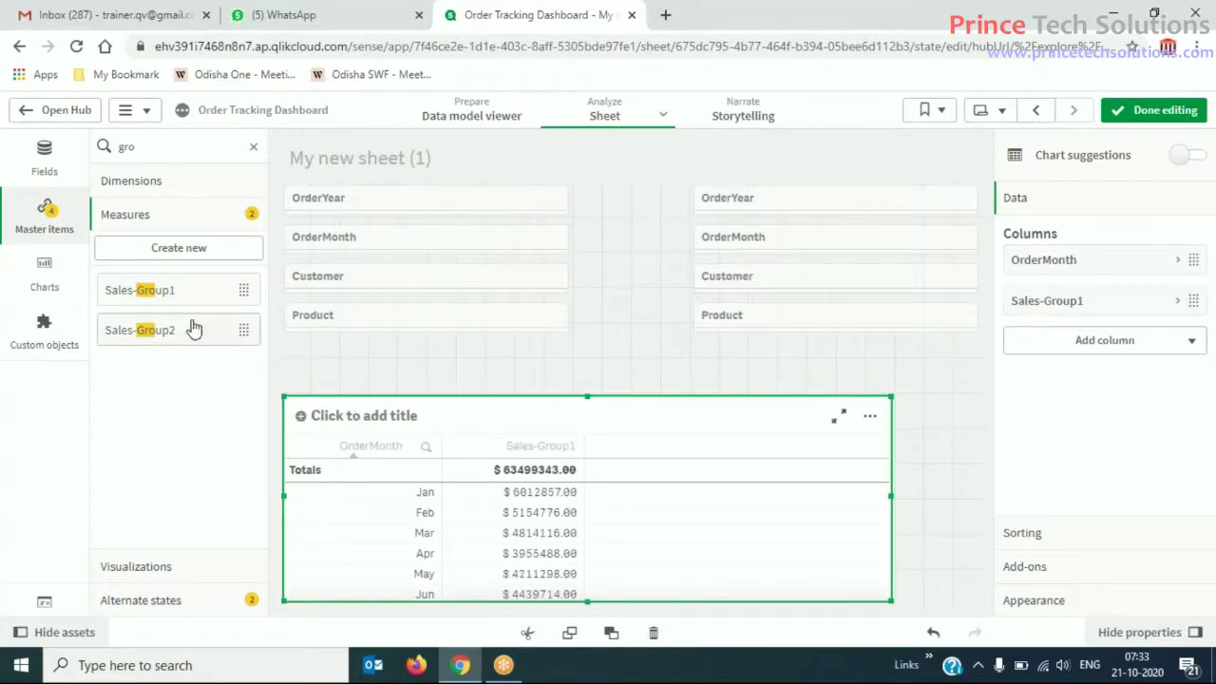
# Add the master measure Sales-Group2 to the table as a new column alongside Sales-Group1.
pyautogui.moveTo(174, 328); pyautogui.dragTo(692, 523)
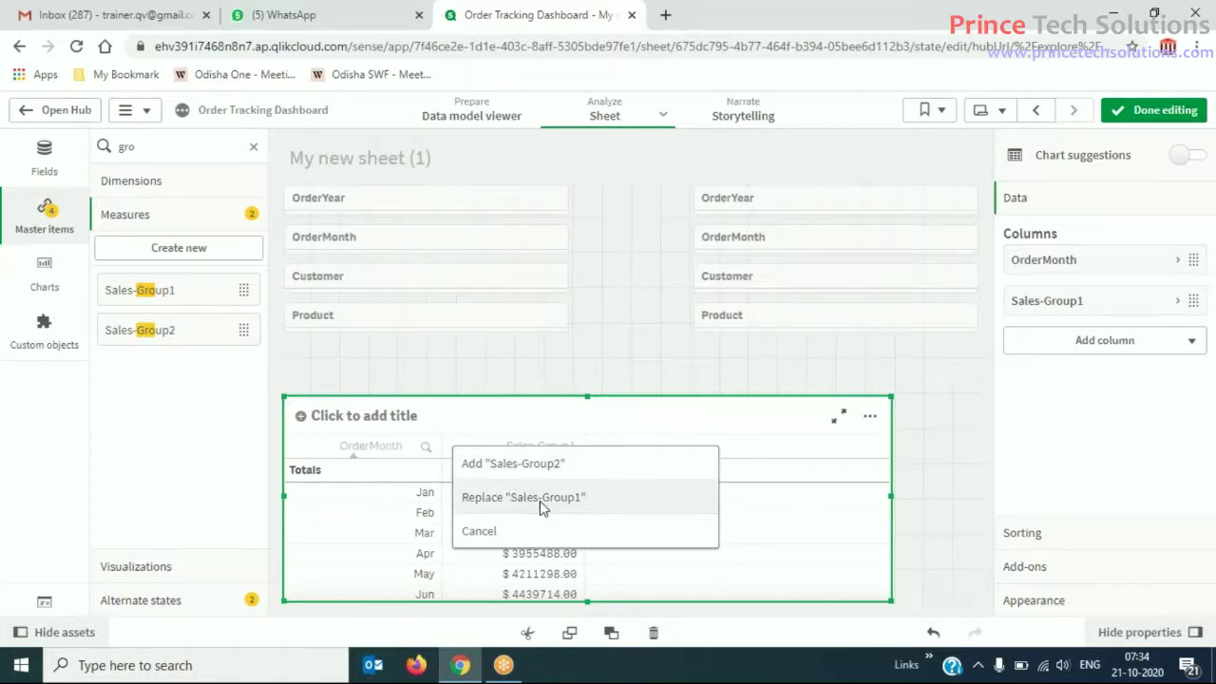
pyautogui.click(573, 463)
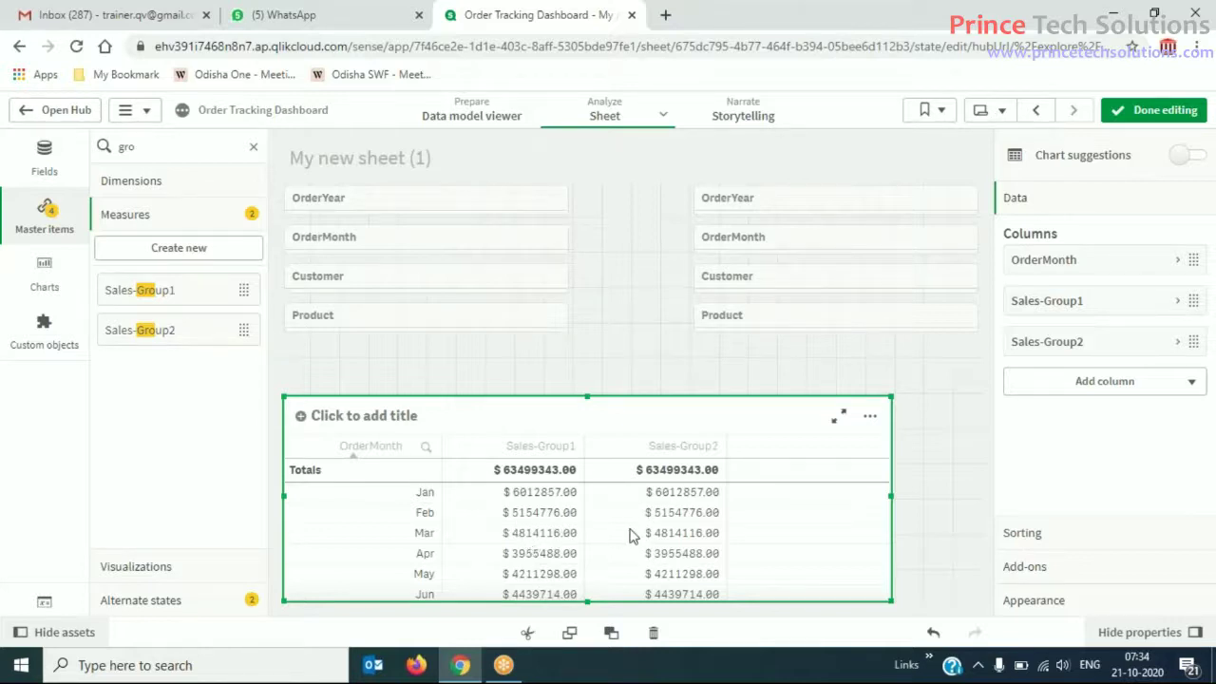
# Examine the modifier options available for the table's Sales-Group1 column.
pyautogui.click(1155, 316)
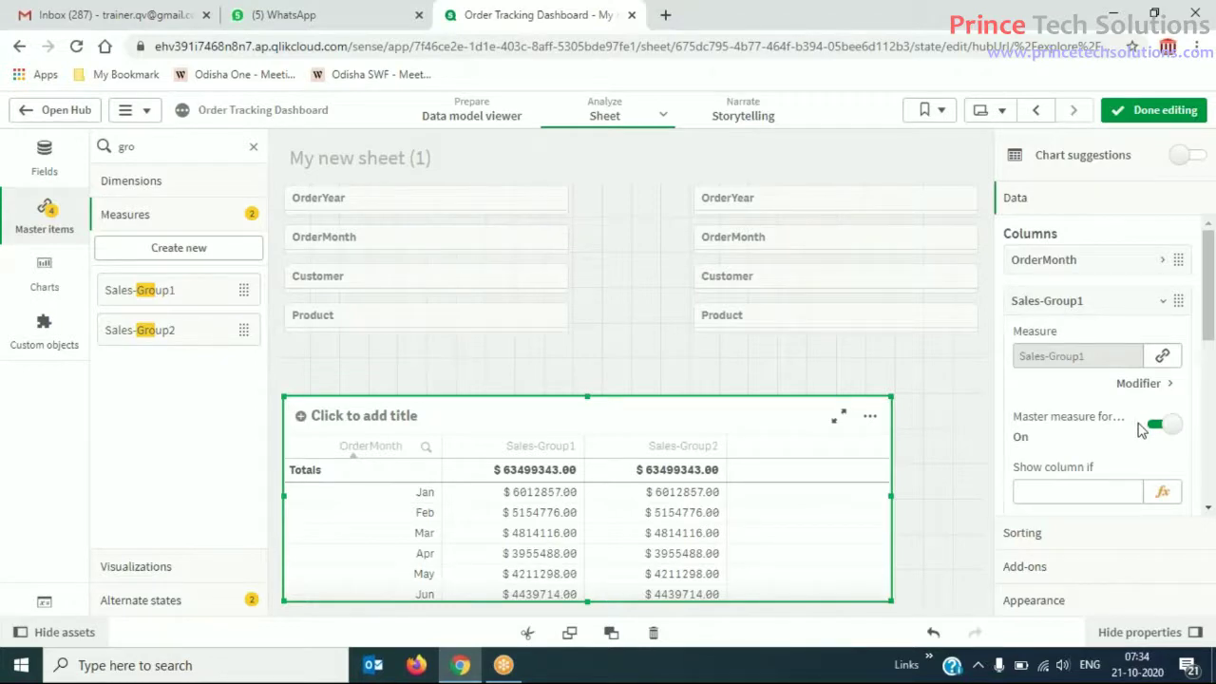
pyautogui.click(1155, 384)
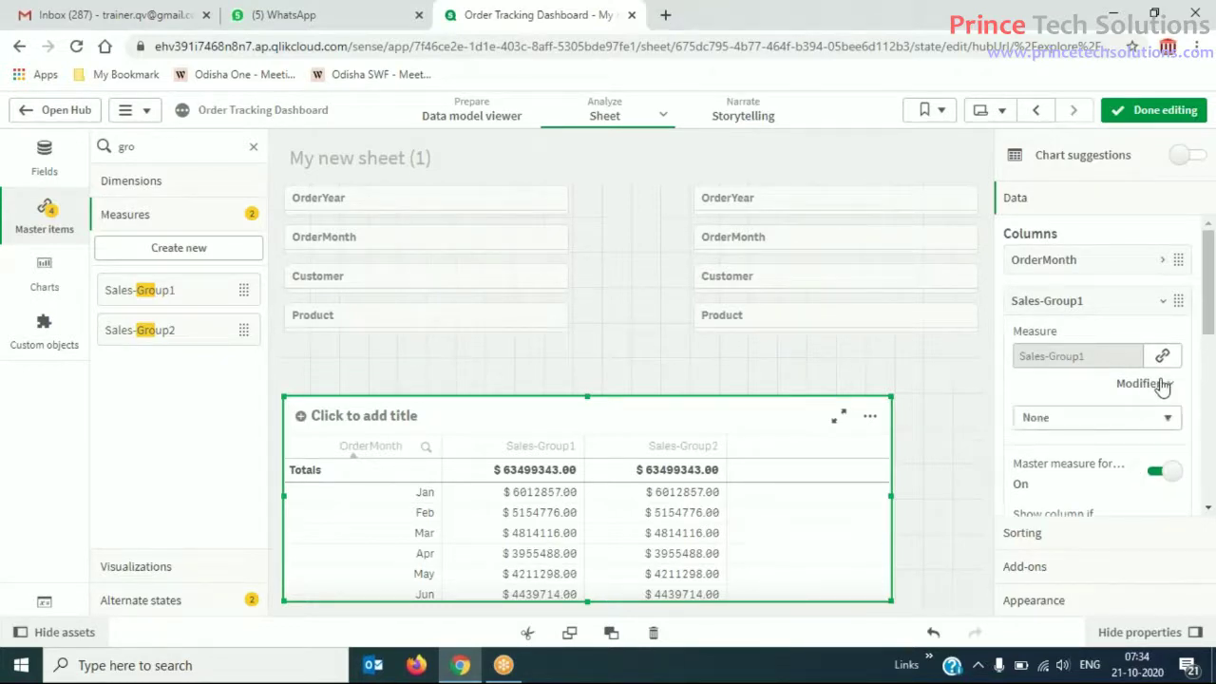
pyautogui.click(1159, 420)
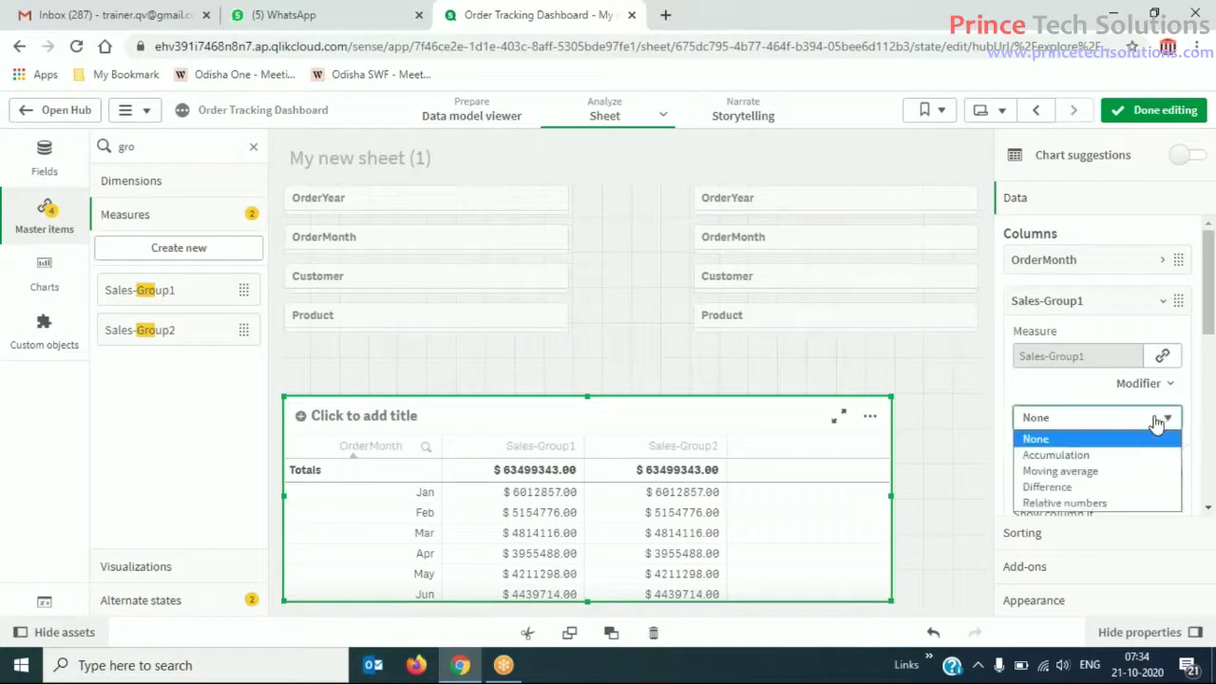
pyautogui.click(1157, 420)
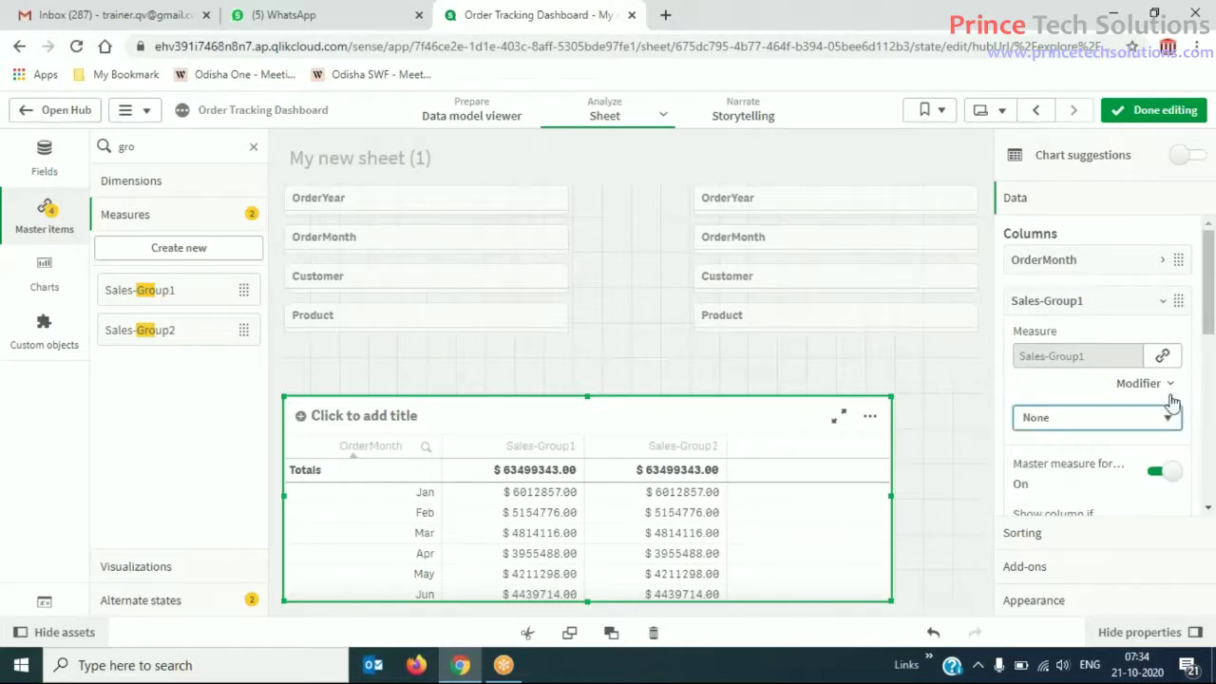
pyautogui.click(1172, 390)
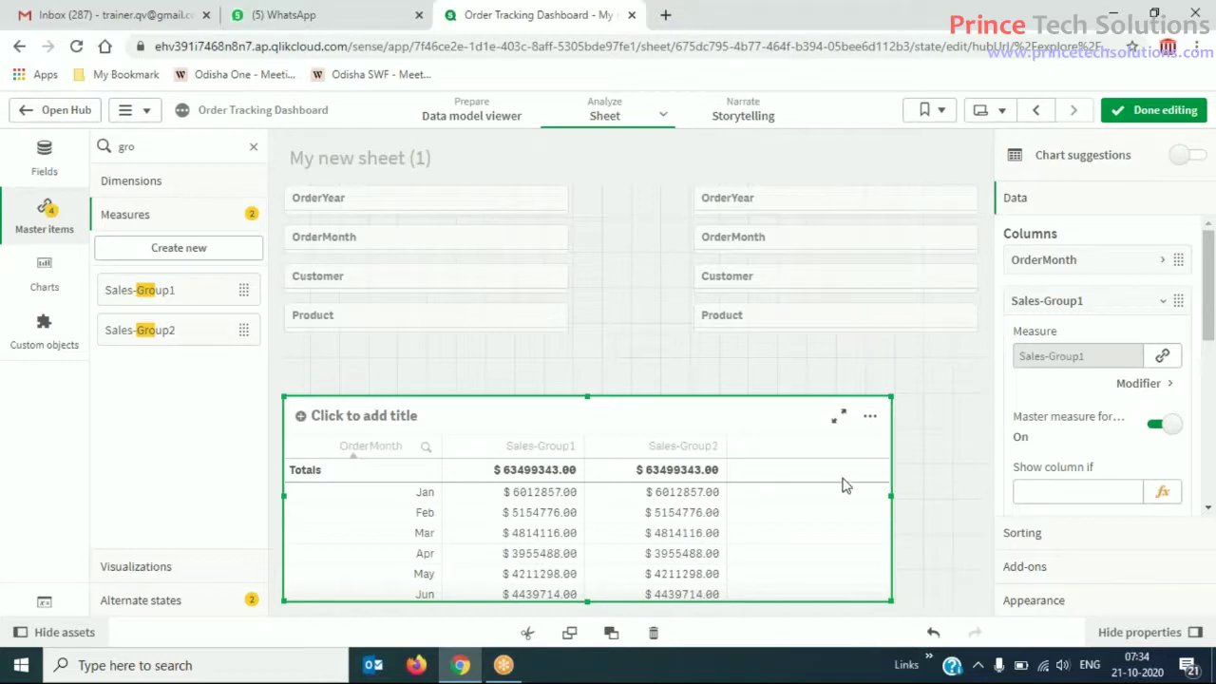
# Finish editing the sheet, select Alles Lusekofter in the Group1 Customer filter, and check the monthly sales in the table.
pyautogui.click(954, 465)
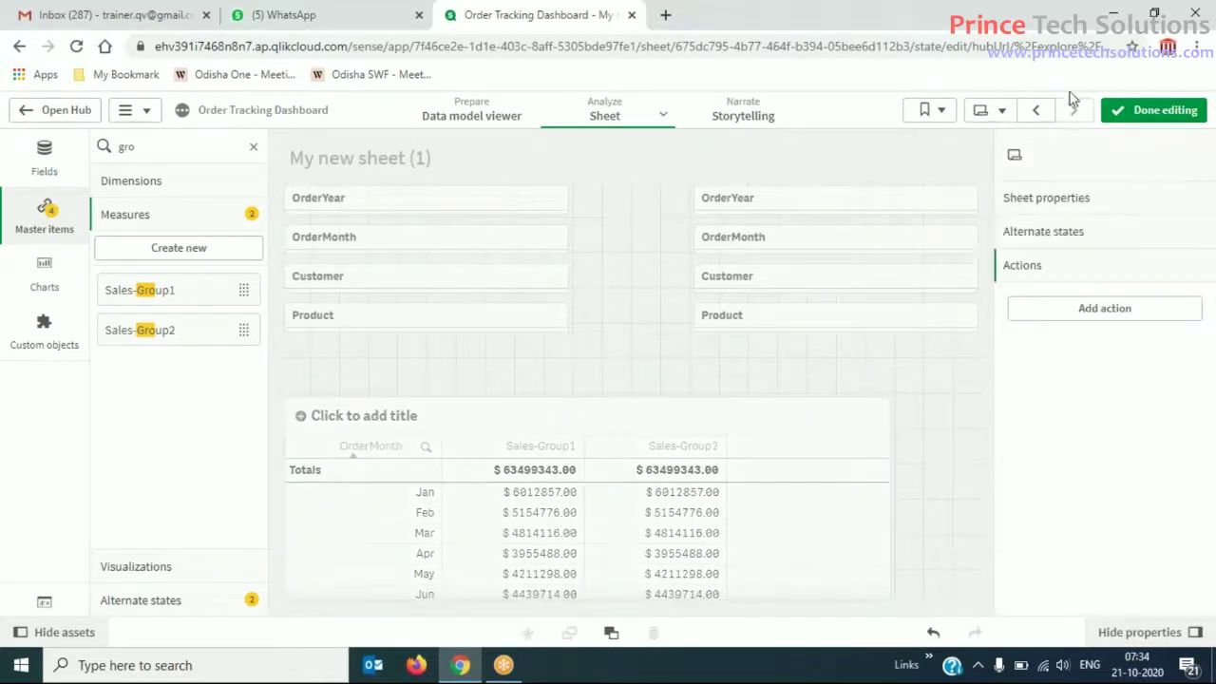
pyautogui.click(1126, 111)
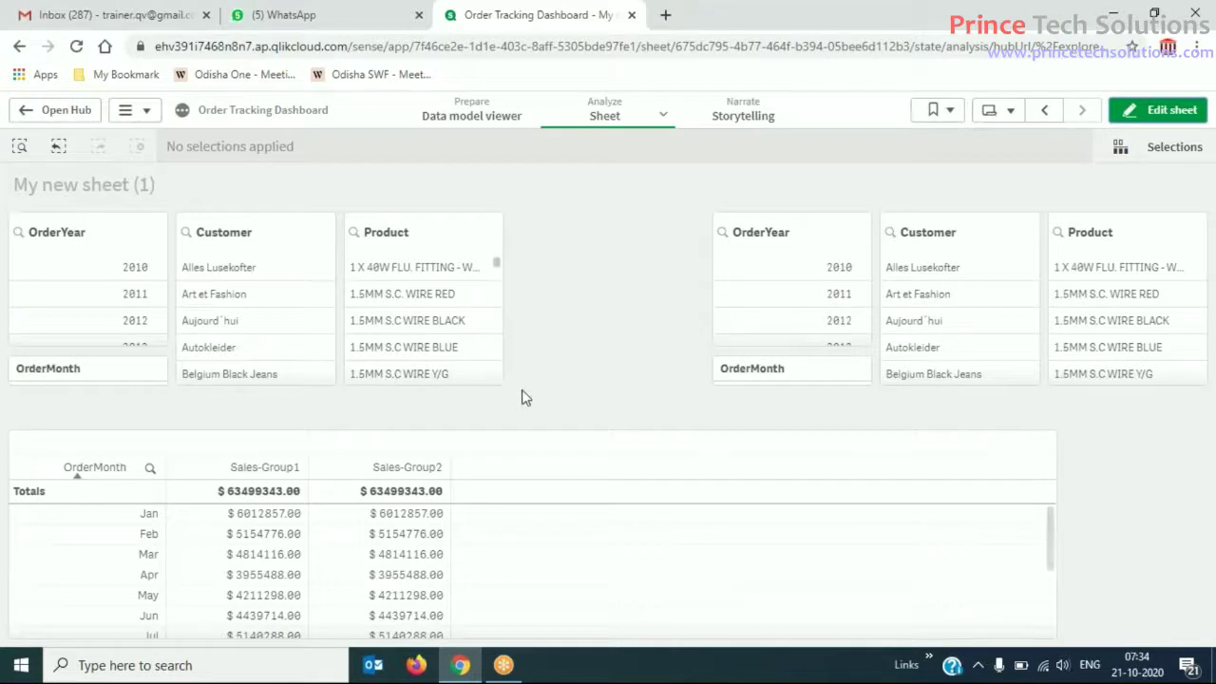
pyautogui.click(228, 267)
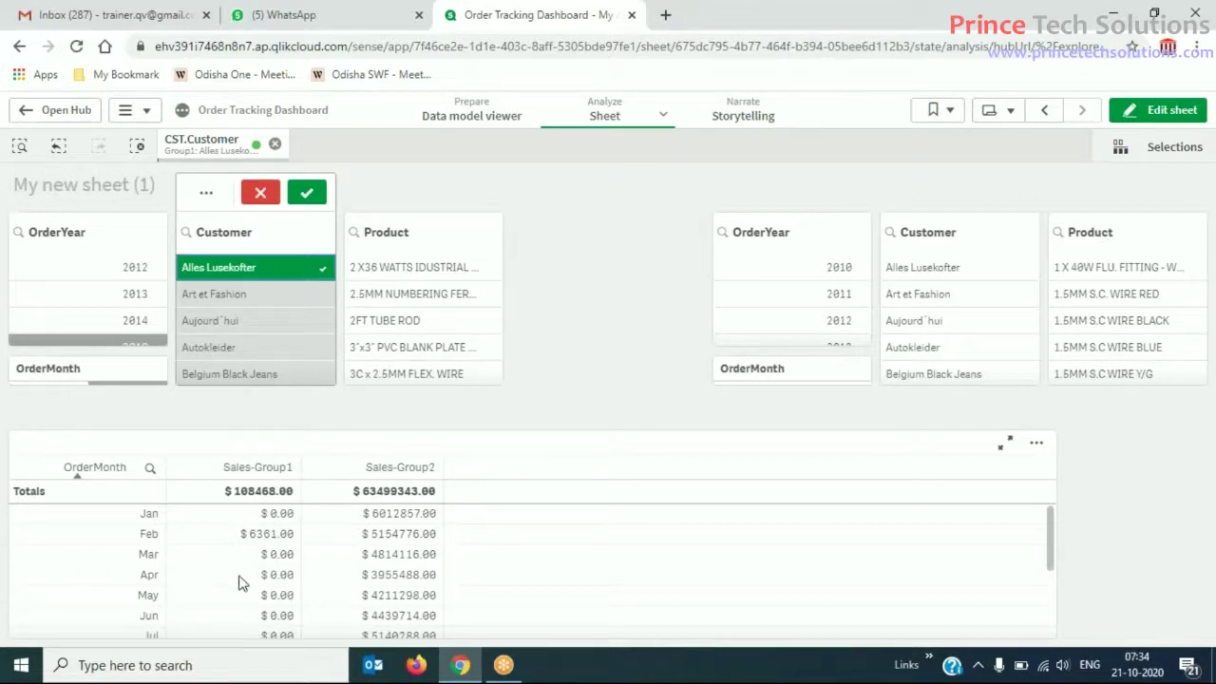
pyautogui.scroll(-2, 240, 583)
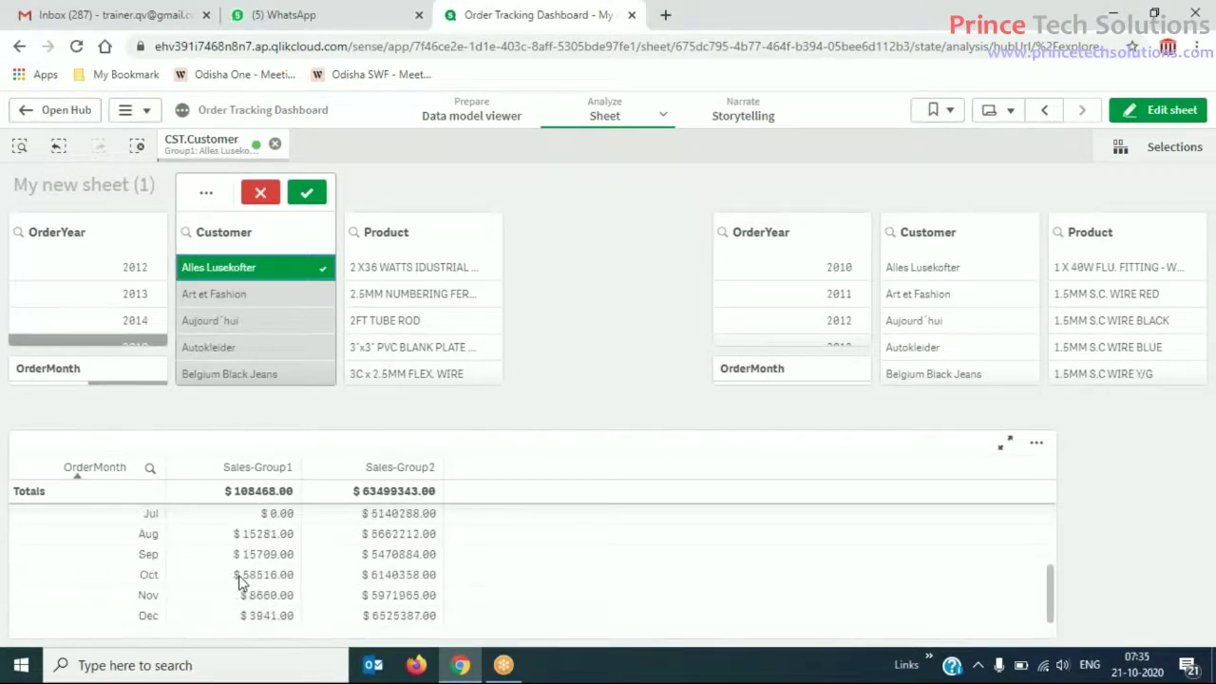
pyautogui.scroll(3, 240, 579)
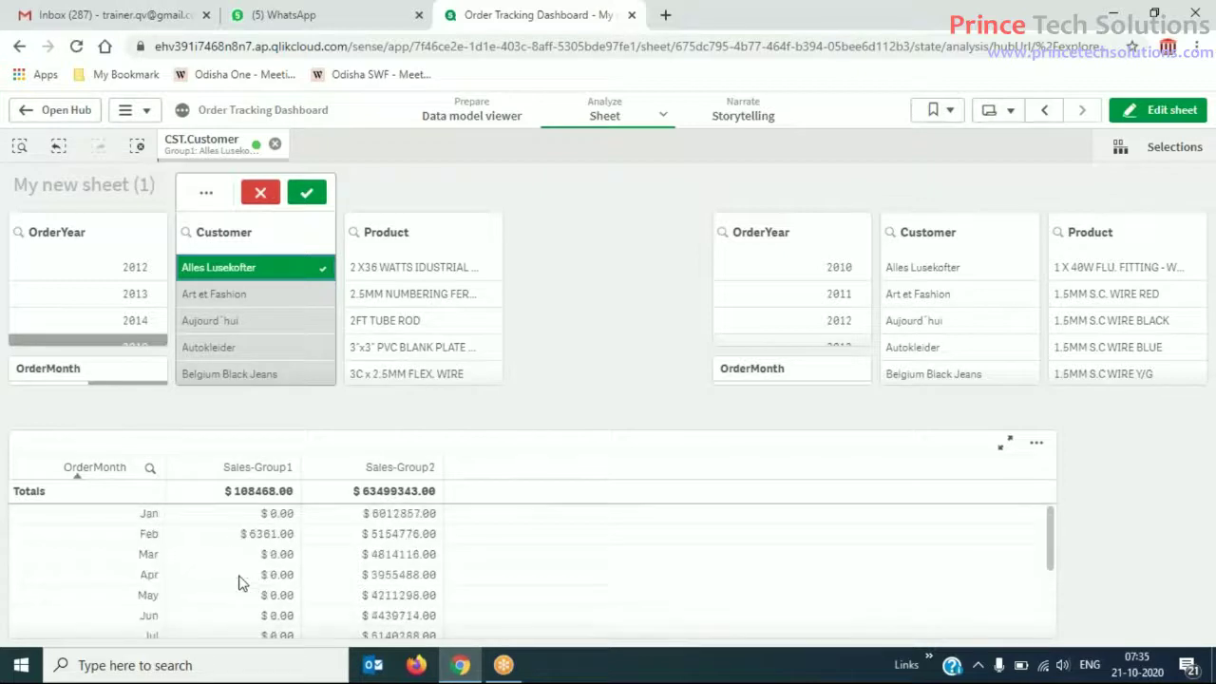
# Select Aujourd´hui and Autokleider in the Group2 Customer filter, and add Art et Fashion and Aujourd´hui to the Group1 customer selection.
pyautogui.click(953, 320)
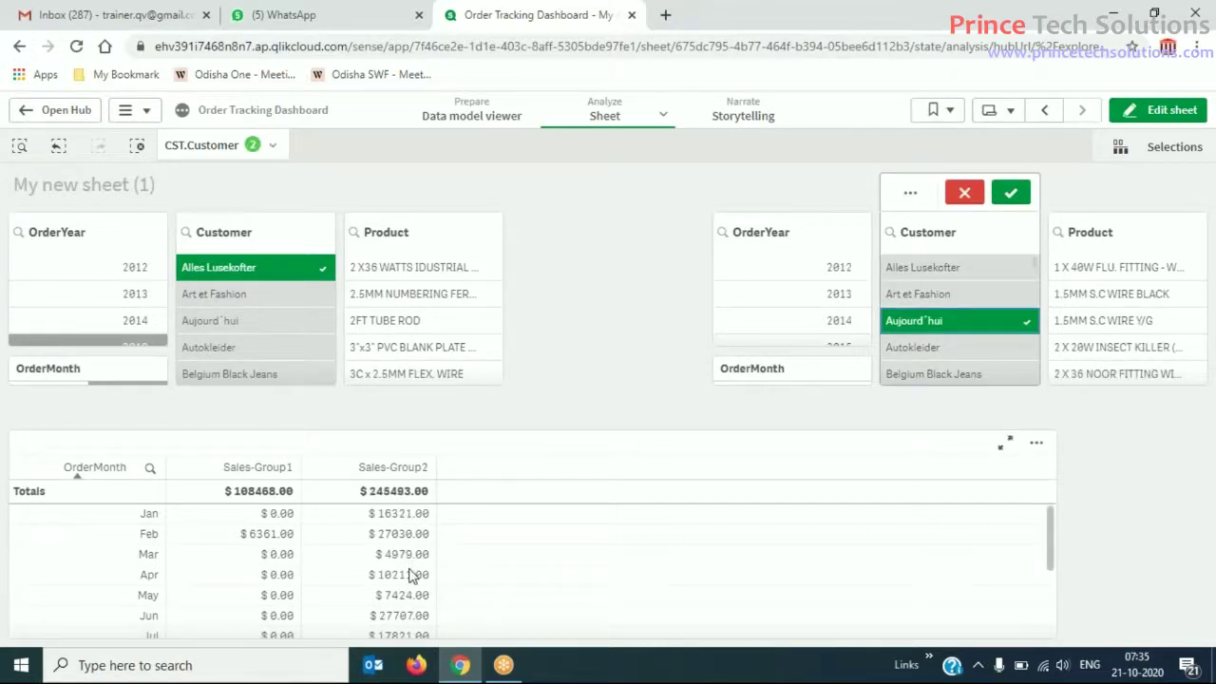
pyautogui.scroll(-3, 410, 575)
pyautogui.scroll(3, 410, 575)
pyautogui.click(930, 347)
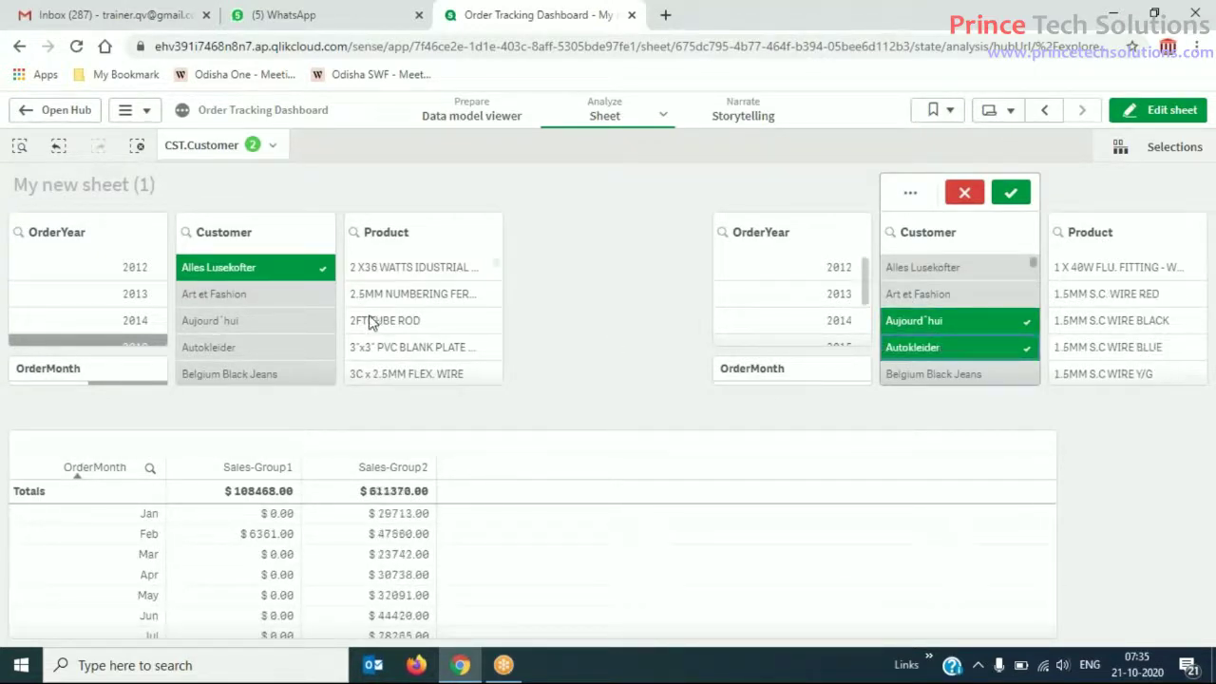
pyautogui.click(251, 294)
pyautogui.click(251, 320)
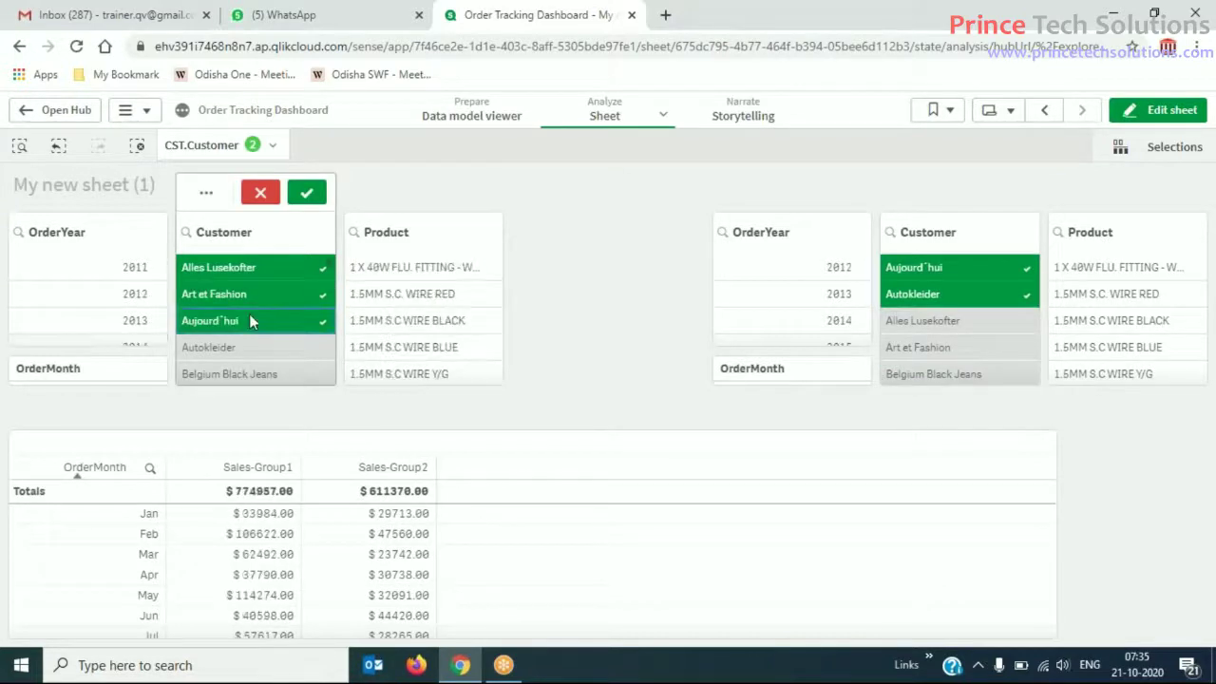